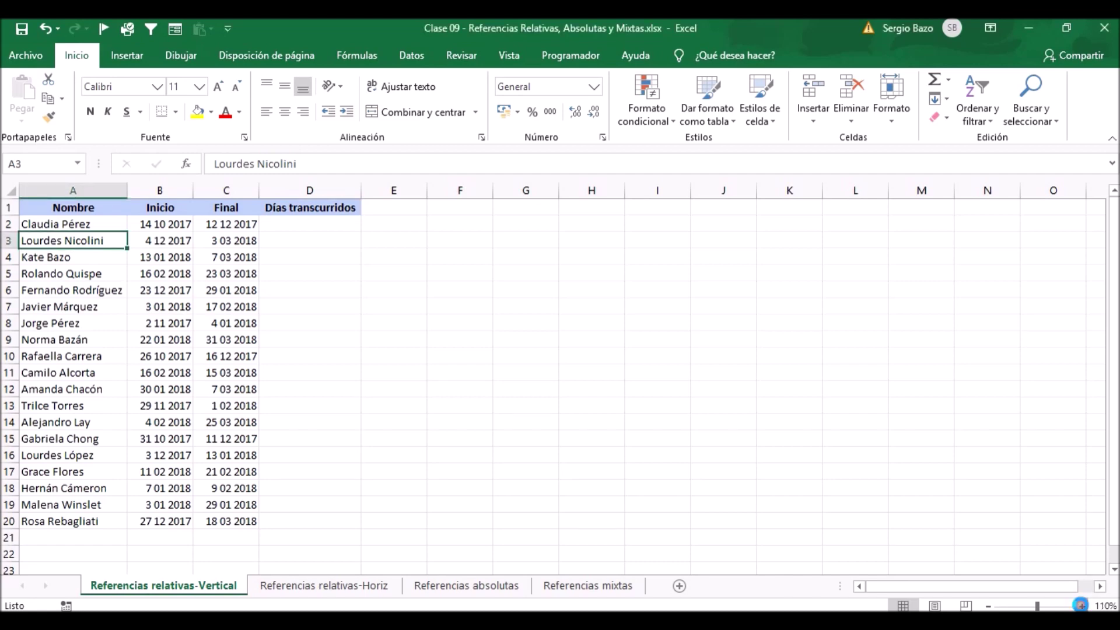
Step: Zoom the Referencias relativas-Vertical sheet to about 190% and select cell D2
click(1082, 607)
click(1082, 607)
click(1082, 607)
click(1081, 607)
click(1081, 607)
click(1082, 607)
click(1082, 606)
click(1081, 606)
click(1082, 607)
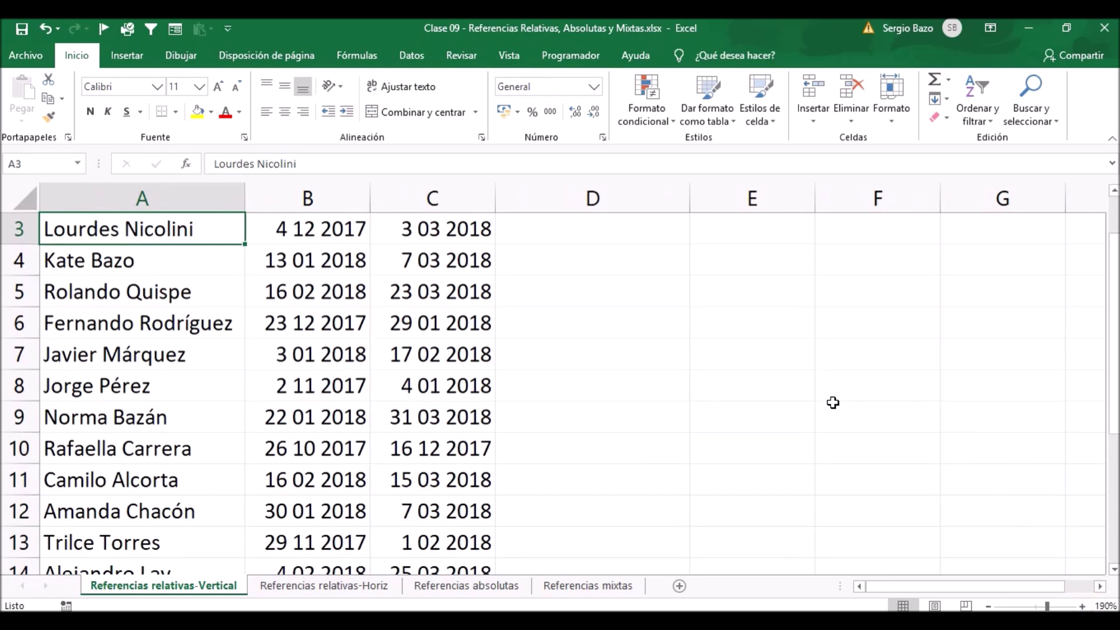
scroll(833, 403, up, 1)
click(590, 255)
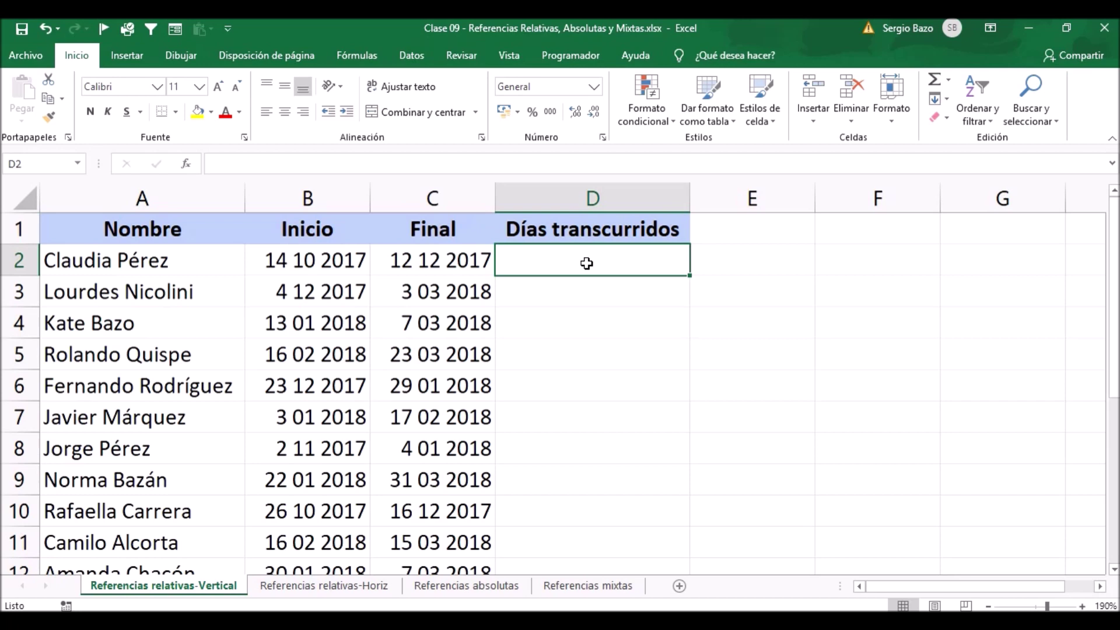
Step: Enter =C2-B2 in D2 to get 59 elapsed days for the first row
text(=)
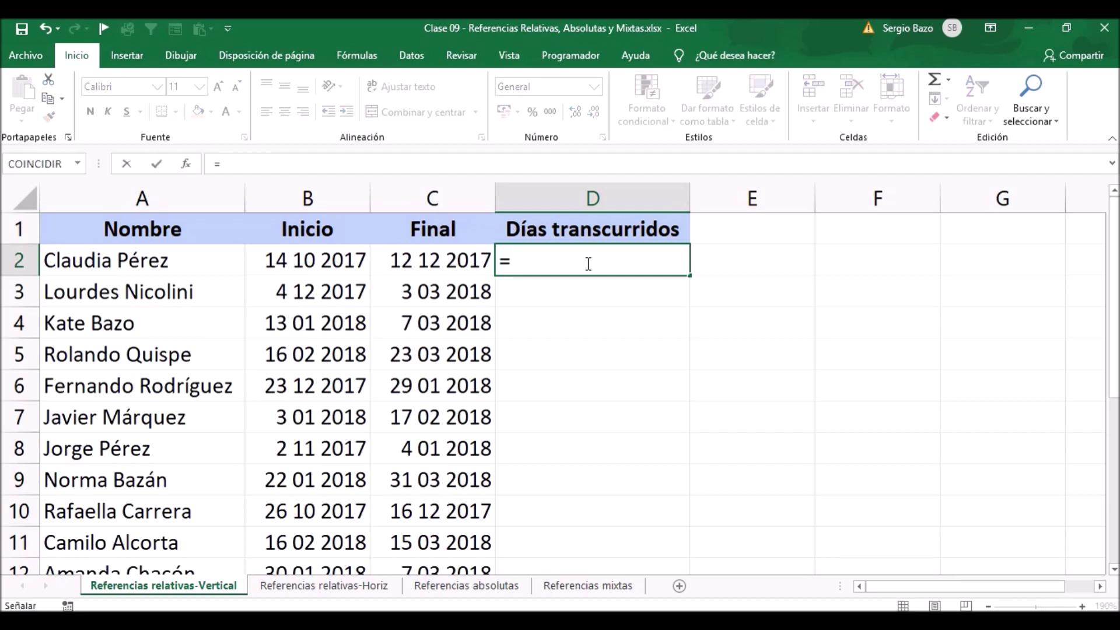
key(Left)
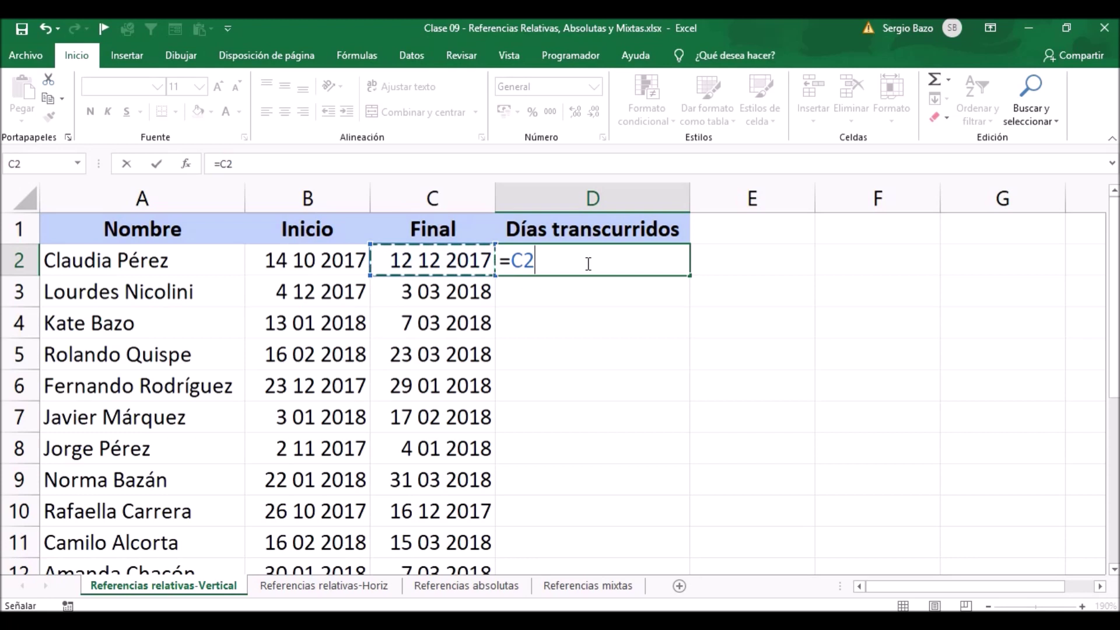
text(-)
key(Left)
key(Left)
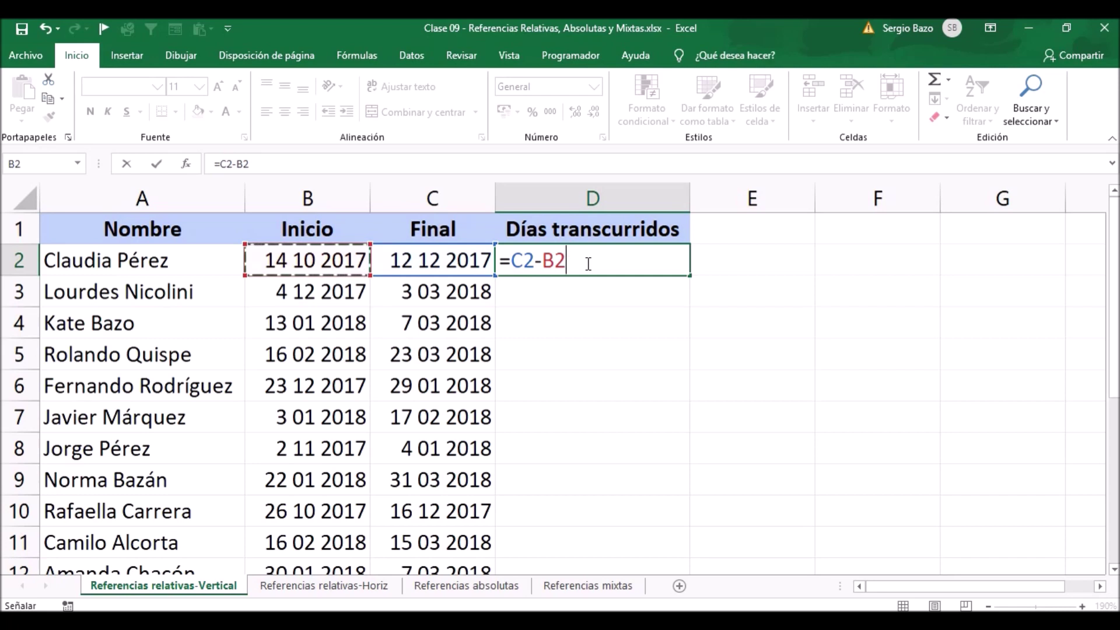
key(Return)
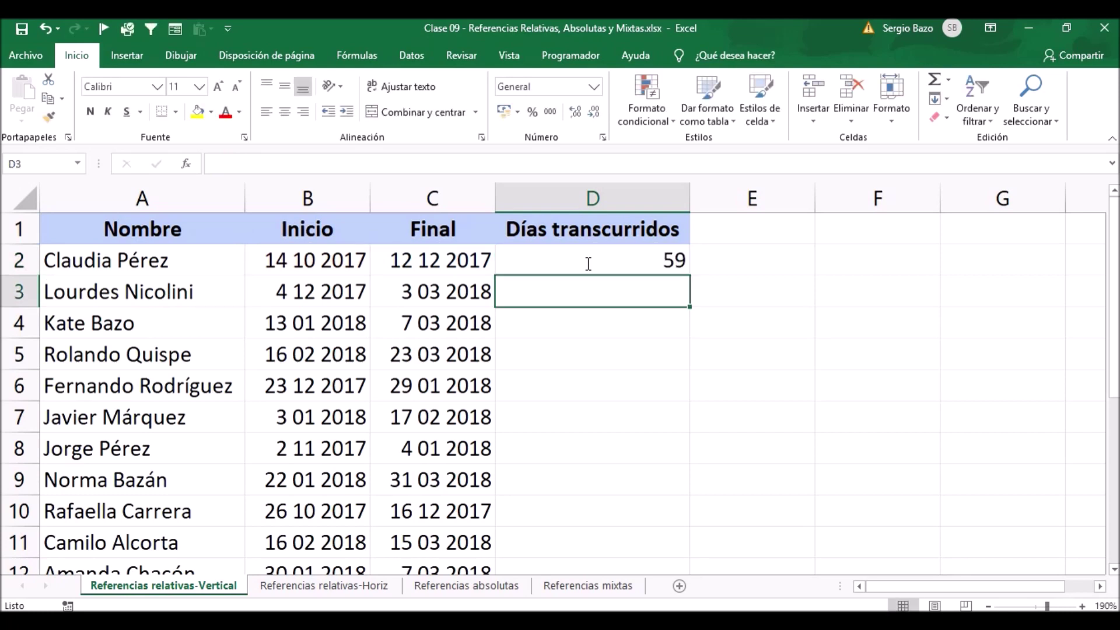
Step: Copy D2's formula down the Días transcurridos column and reopen D2 to show its references
click(587, 264)
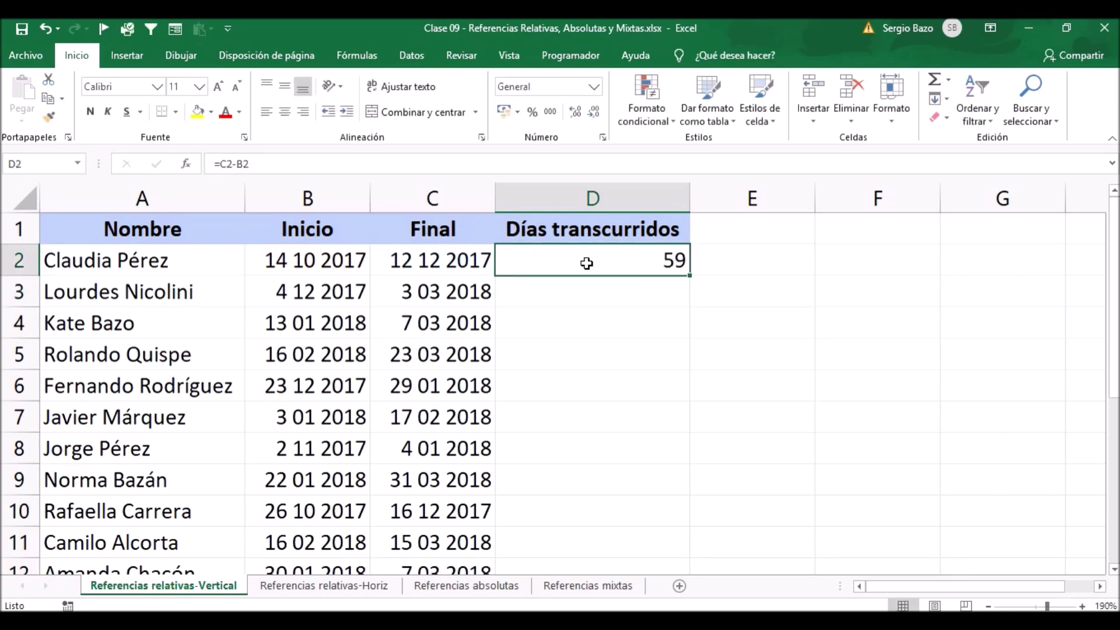
double_click(689, 273)
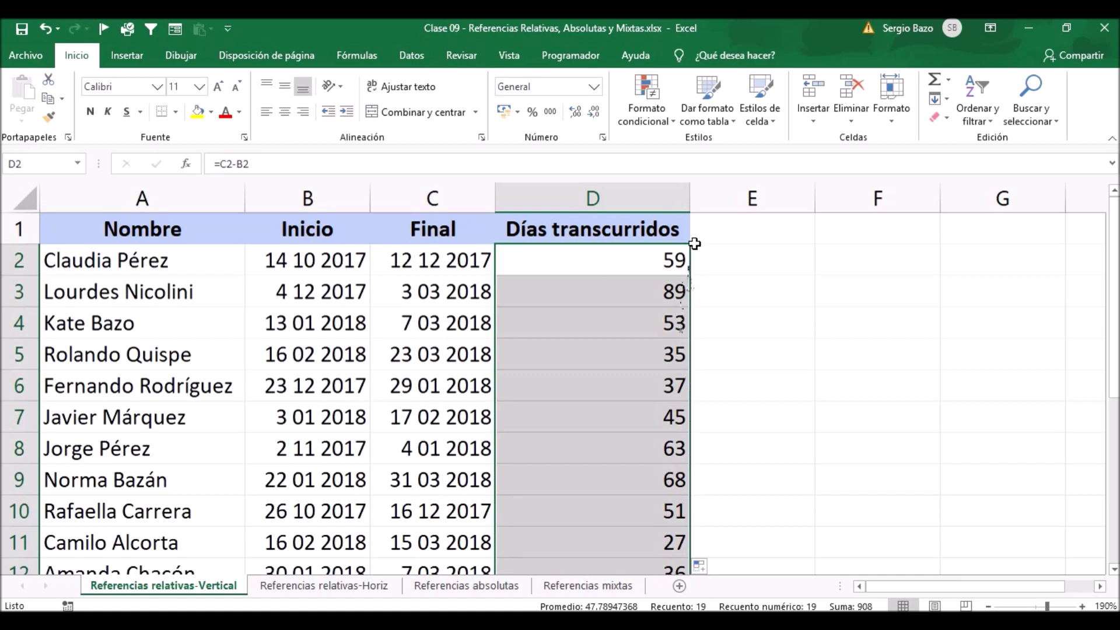
double_click(629, 260)
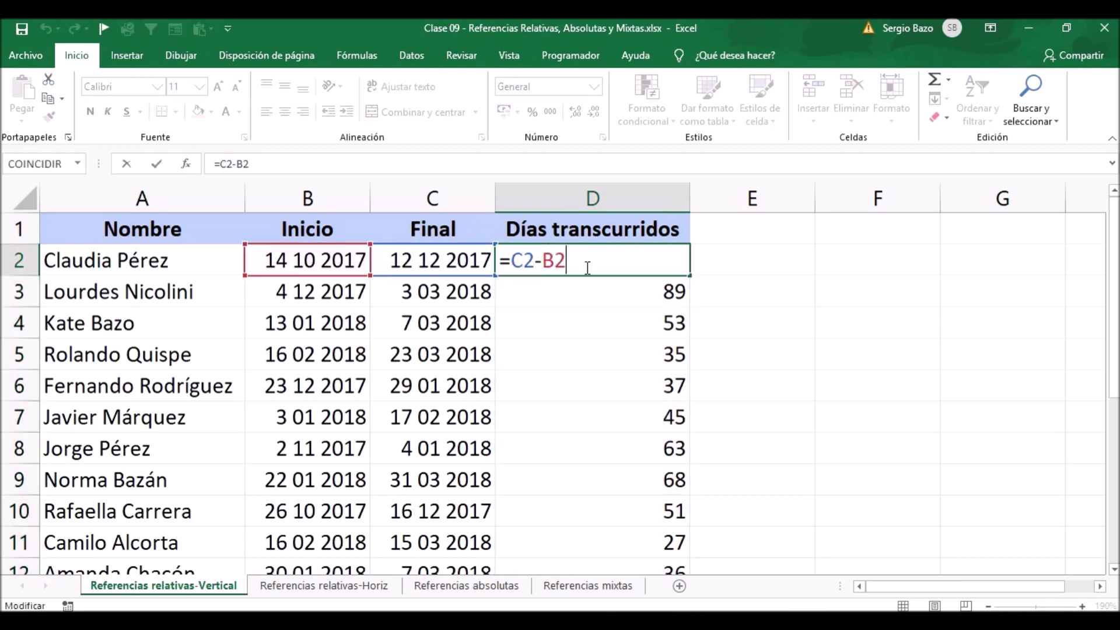
double_click(679, 295)
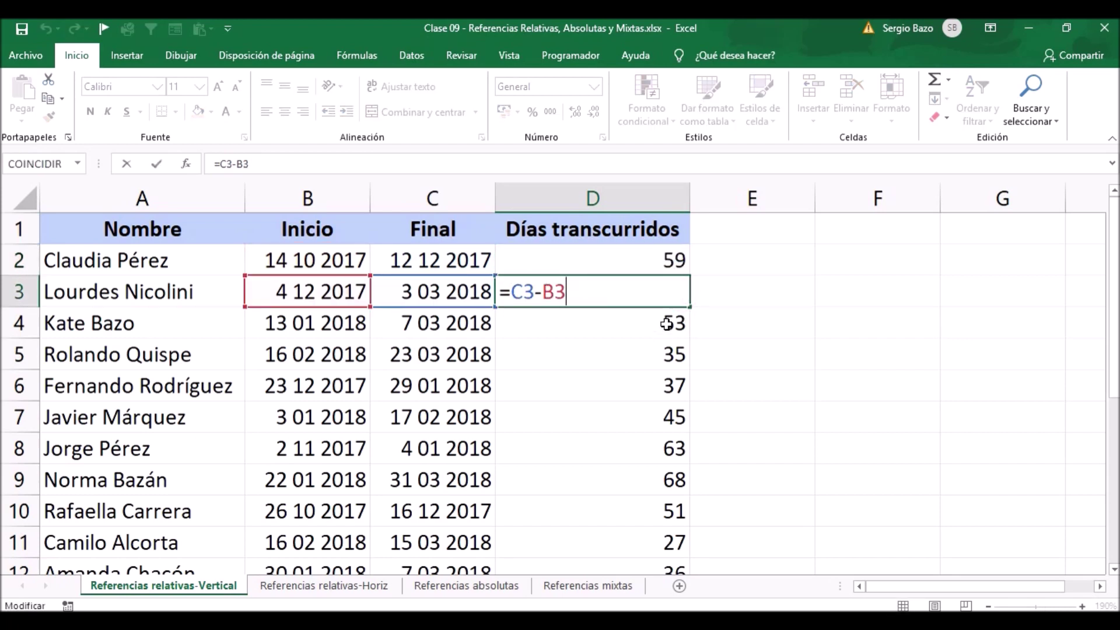
double_click(665, 321)
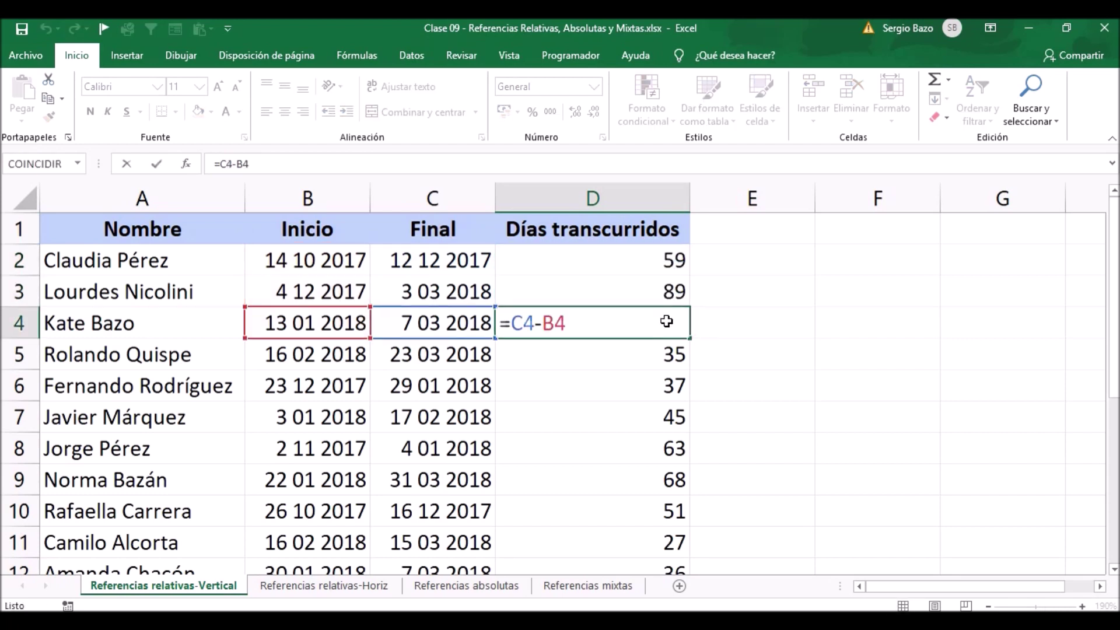
click(659, 357)
double_click(659, 357)
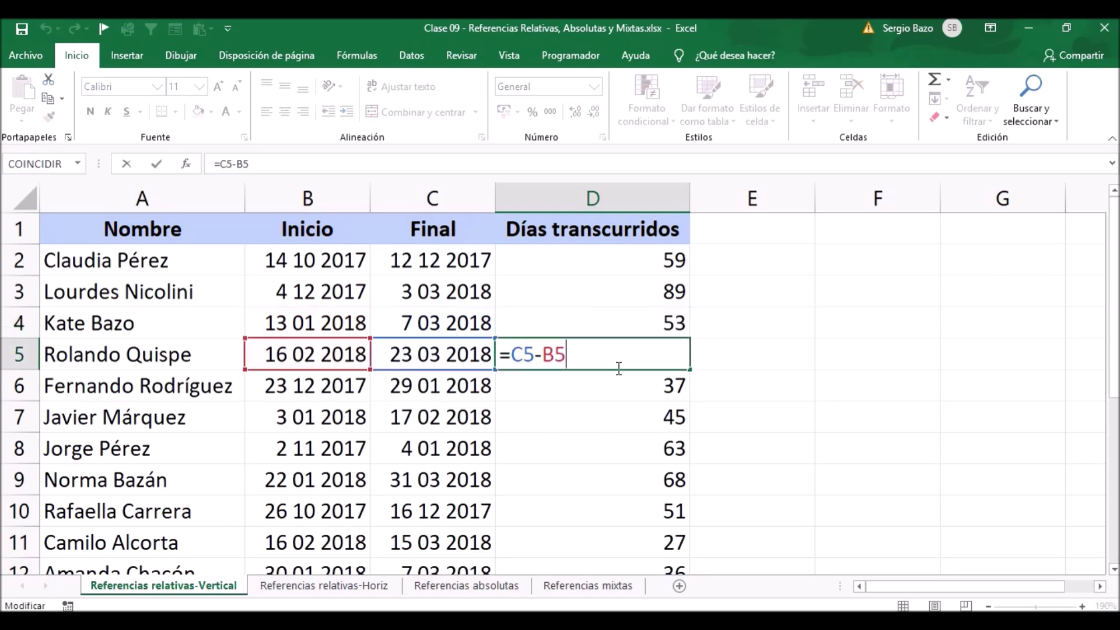
click(656, 384)
double_click(657, 383)
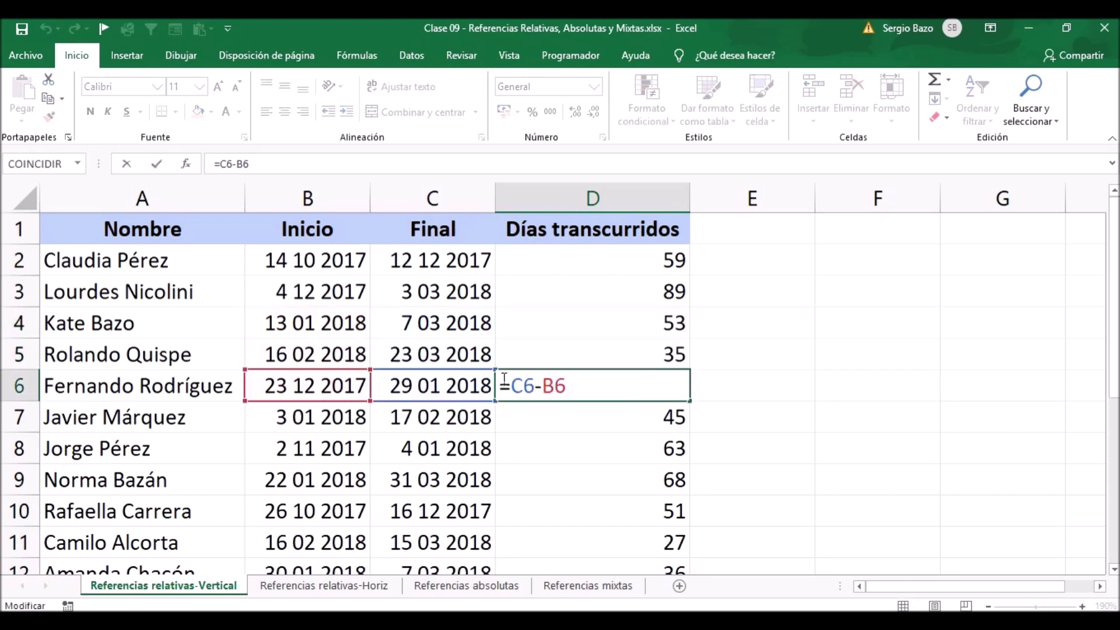
drag(512, 386, 566, 385)
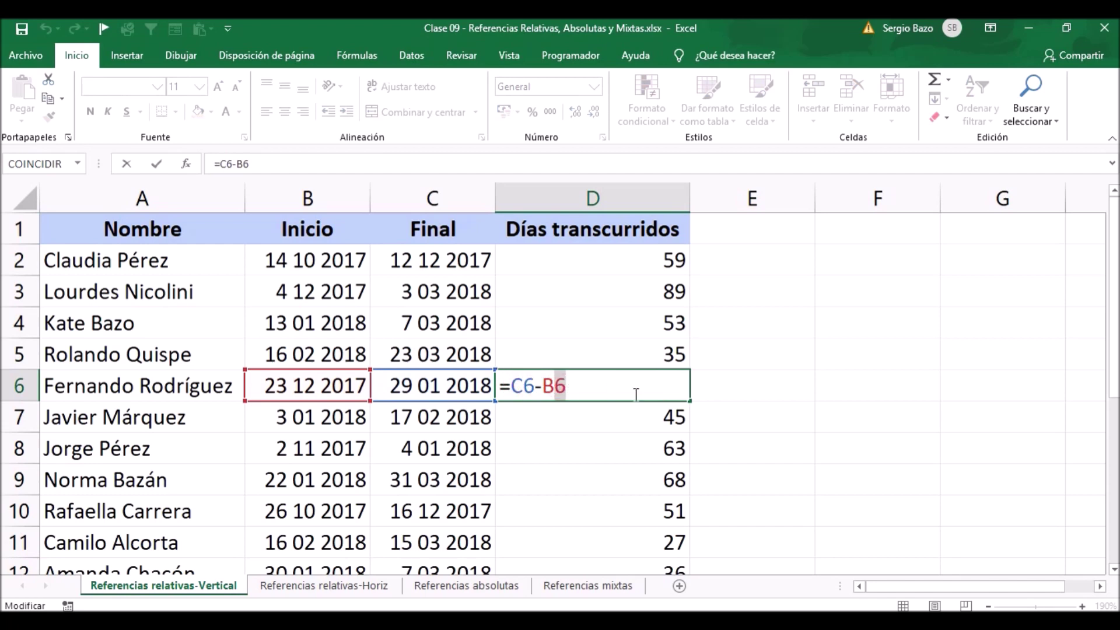
double_click(655, 419)
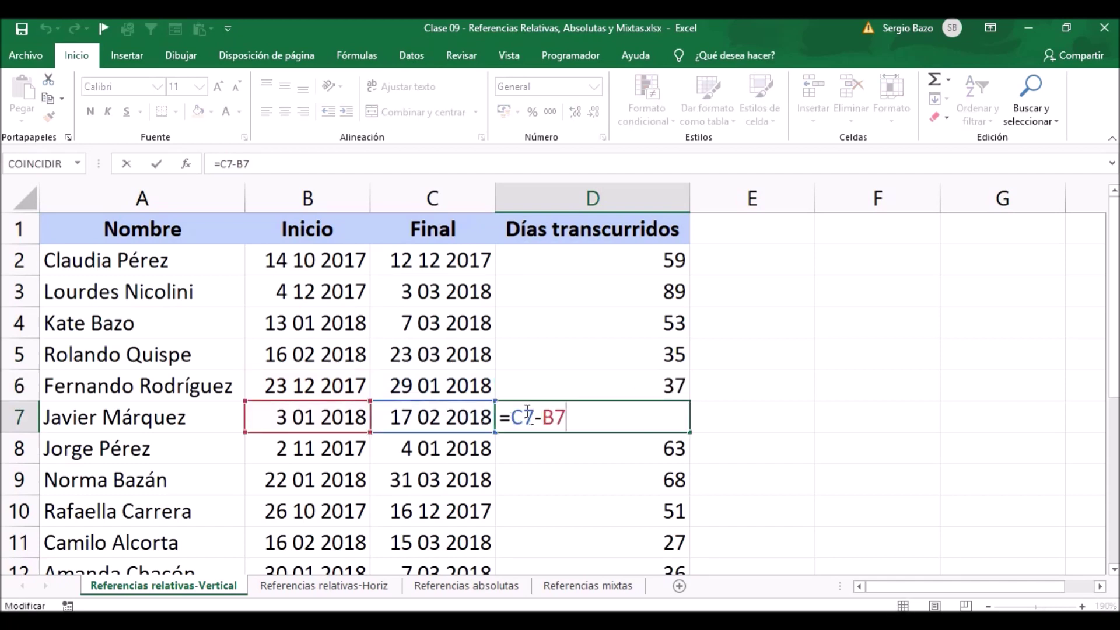
drag(523, 417, 564, 415)
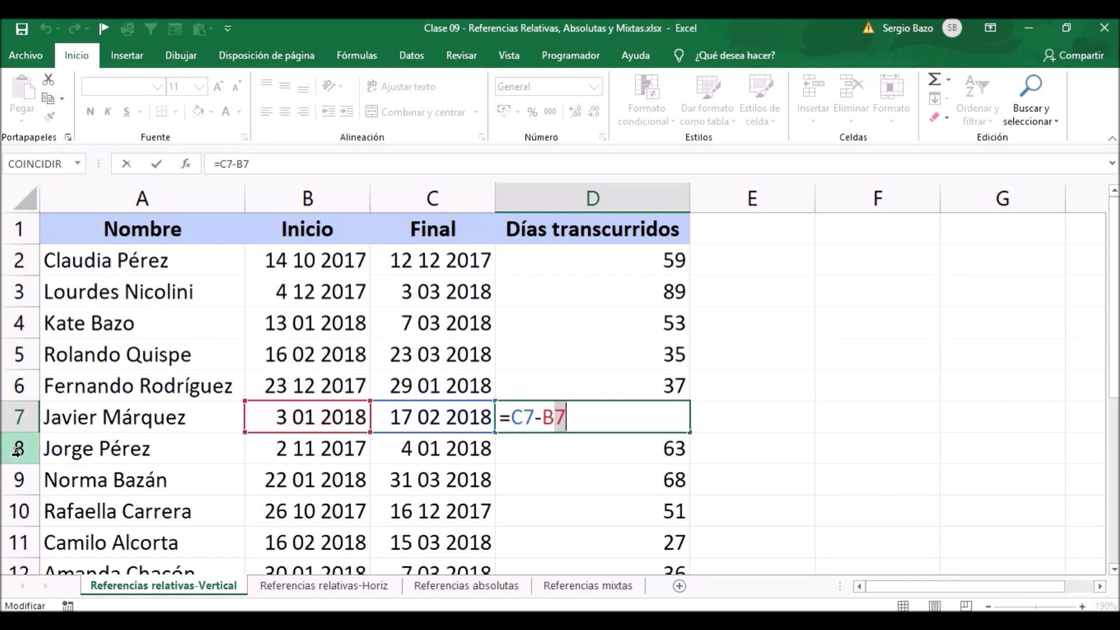
click(582, 417)
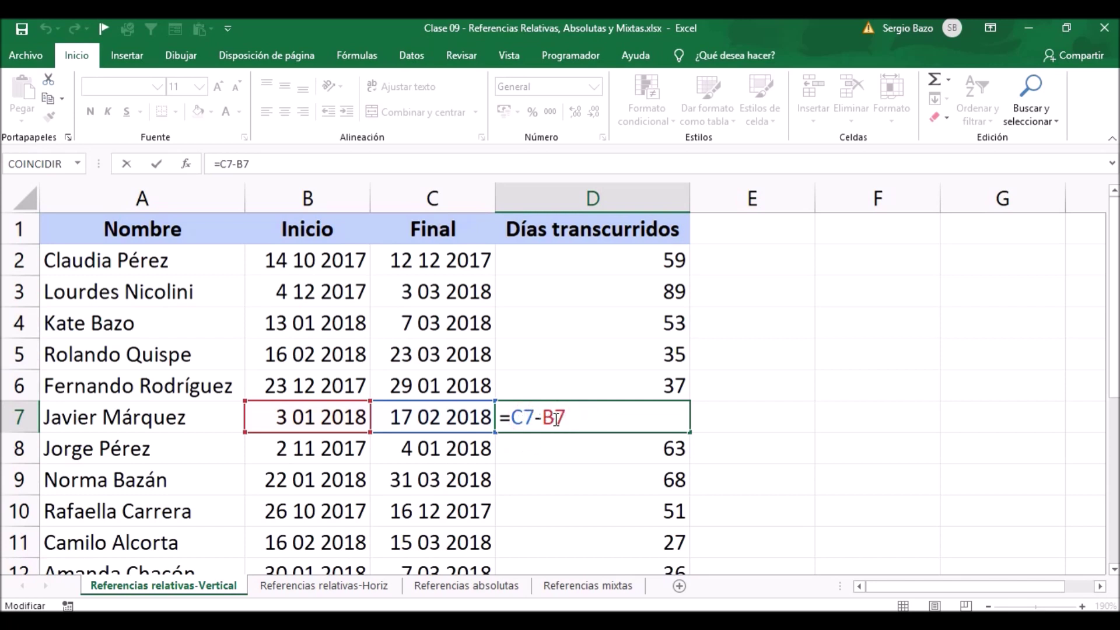
drag(512, 416, 552, 416)
key(Return)
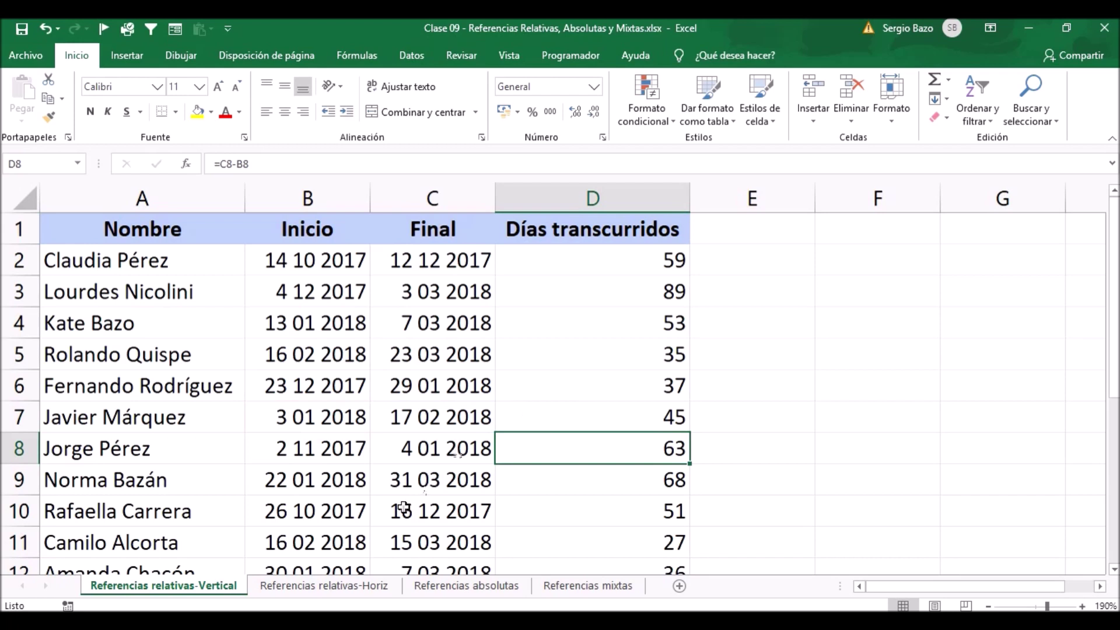
Step: Switch to the Referencias relativas-Horiz sheet, zoom in, and select Producto 1's Ingreso total cell B4
click(301, 585)
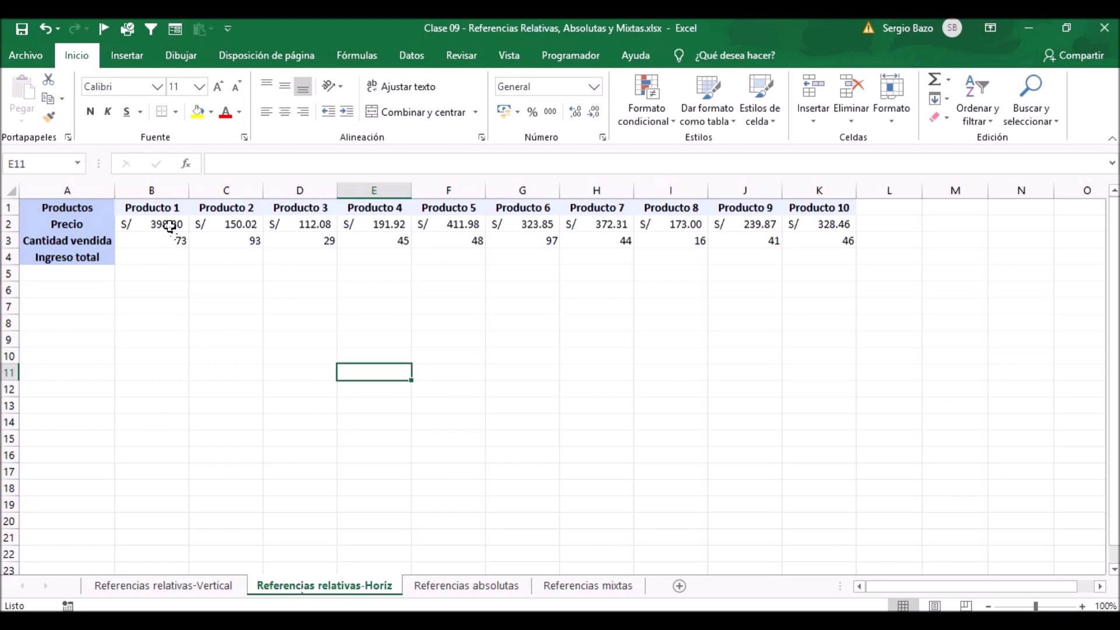
click(158, 257)
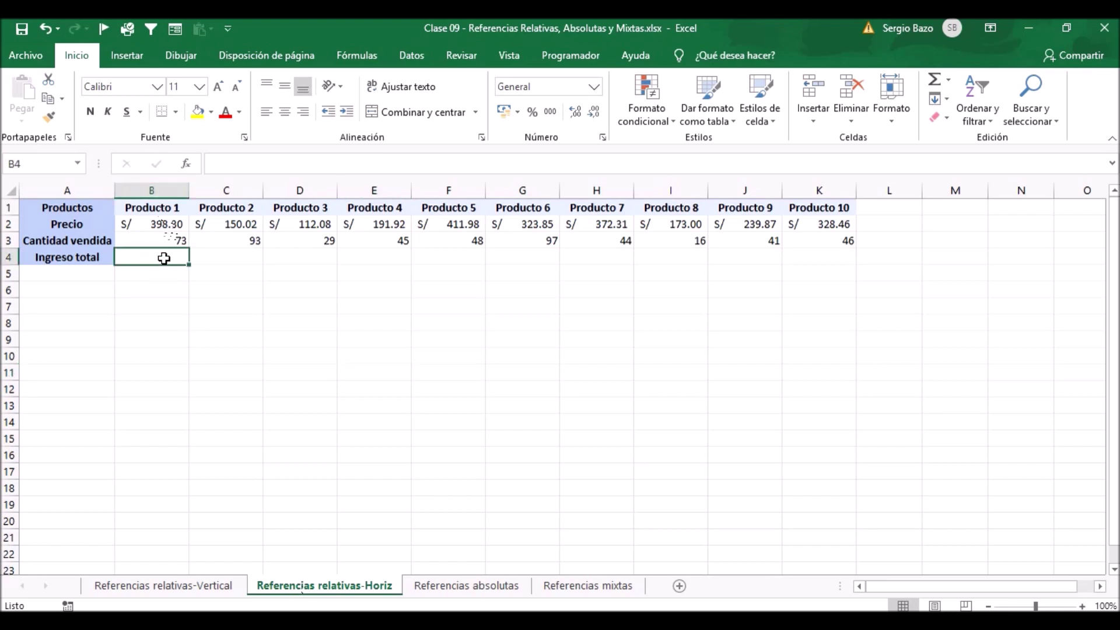
click(1083, 606)
click(1083, 606)
click(1083, 606)
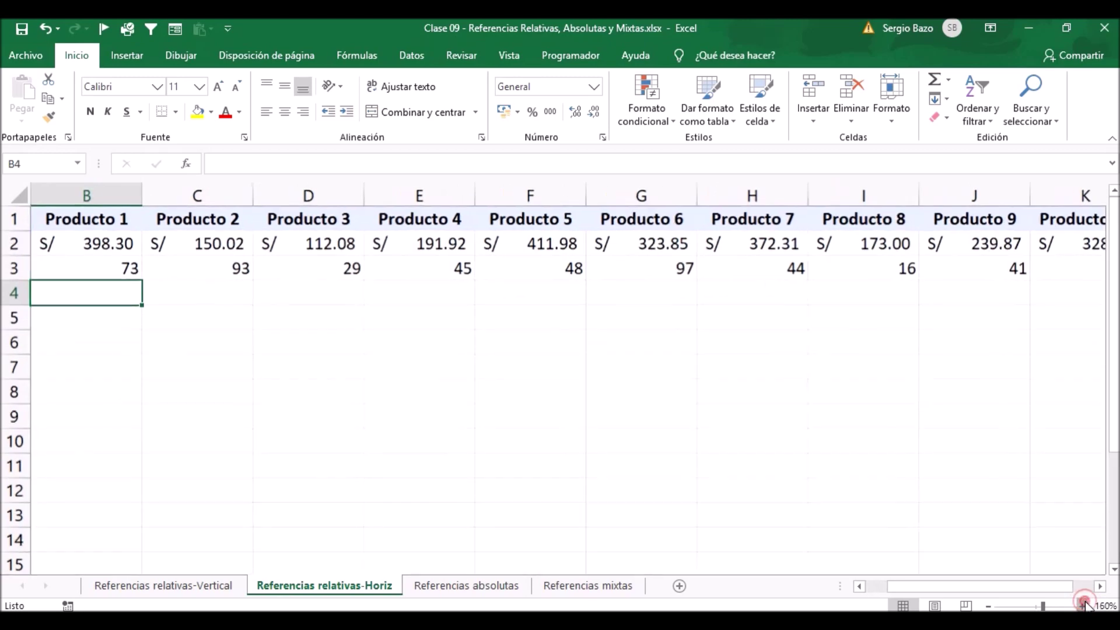
click(1083, 606)
click(1083, 606)
click(1083, 606)
click(1083, 606)
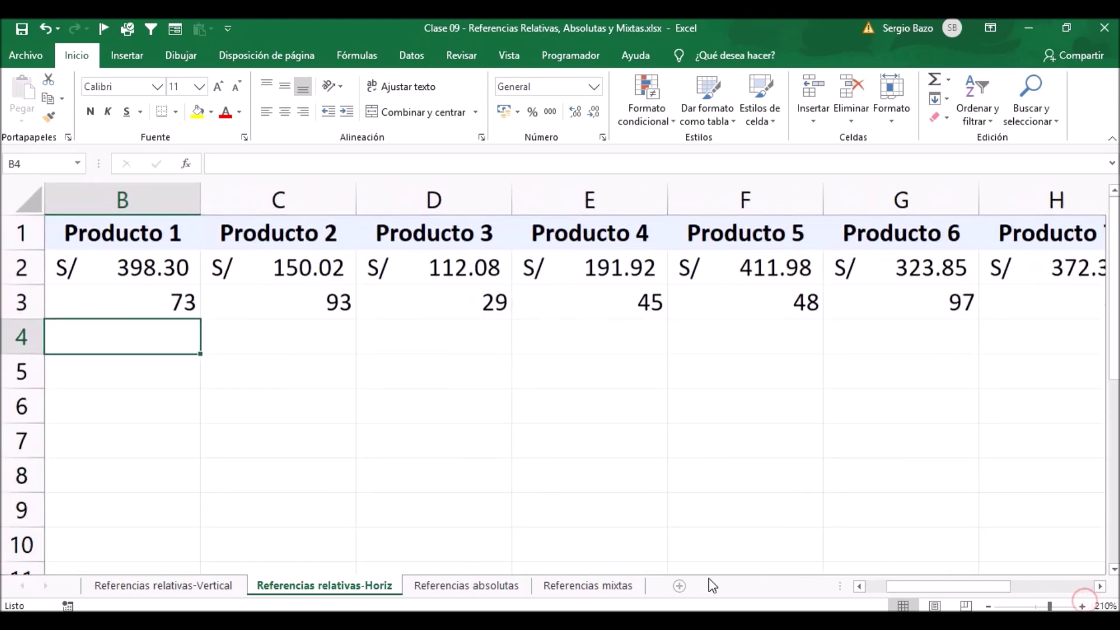
click(860, 586)
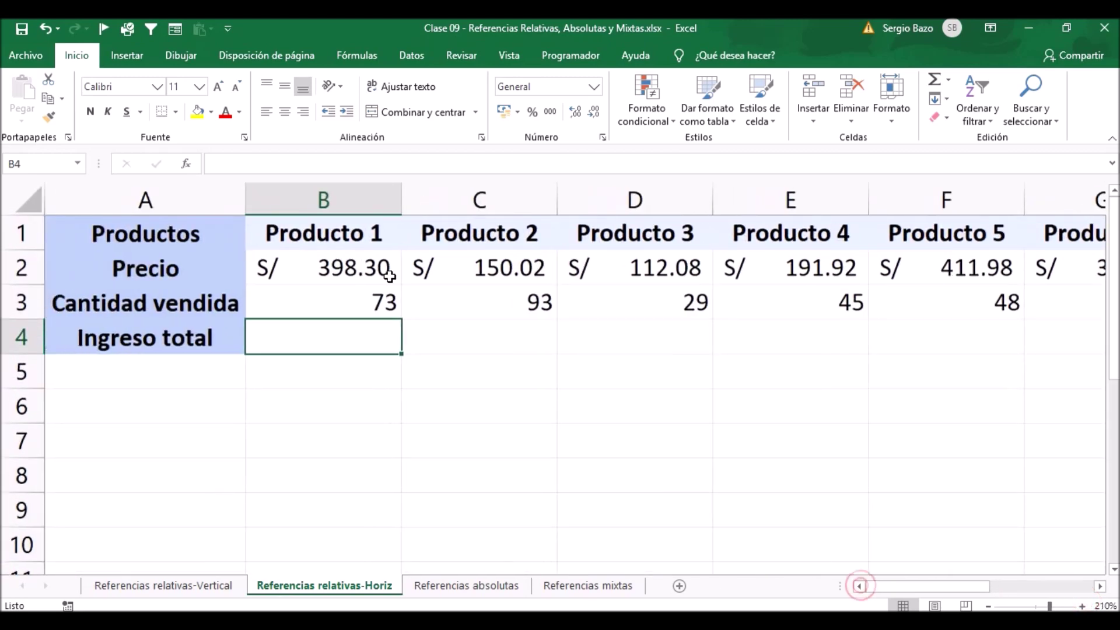
click(356, 339)
Step: Enter =B2*B3 in B4 to get S/ 29,075.90
text(=)
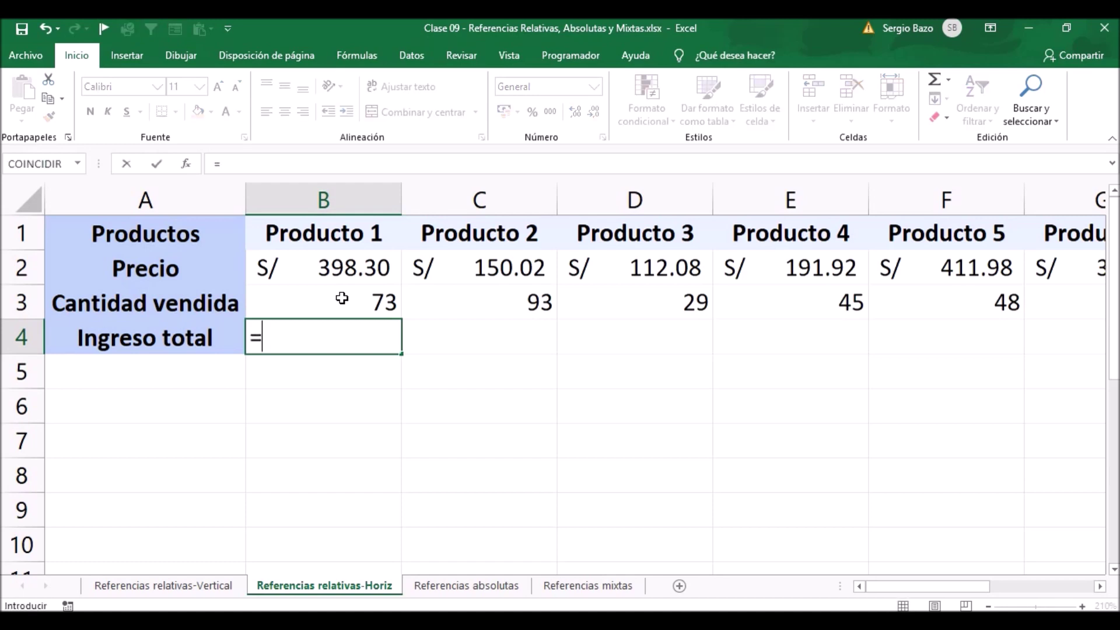
click(342, 298)
key(Up)
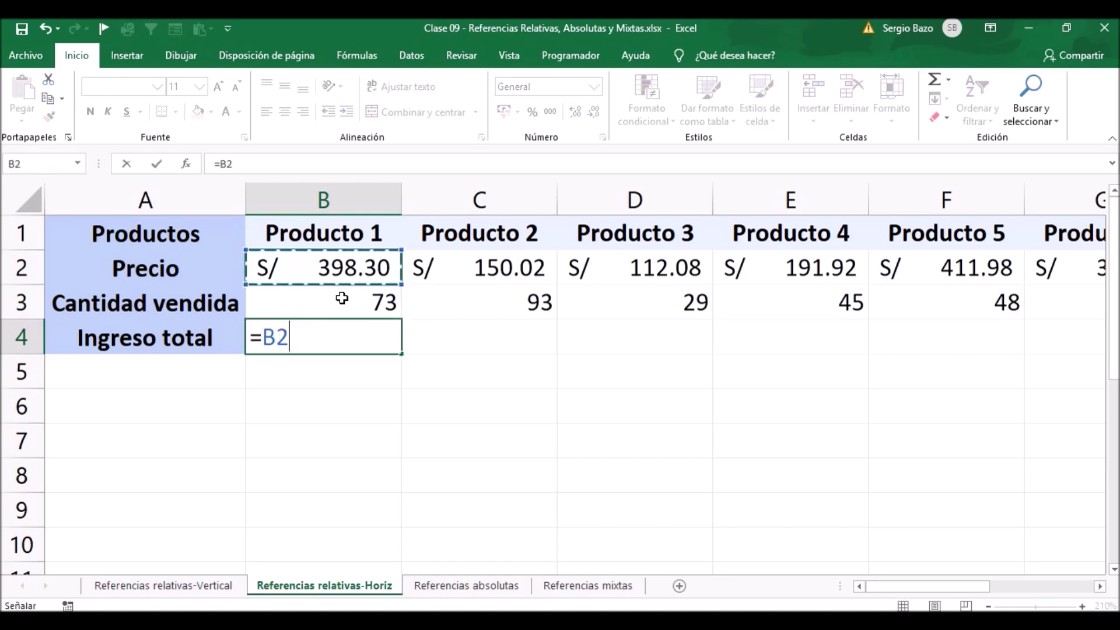
text(*)
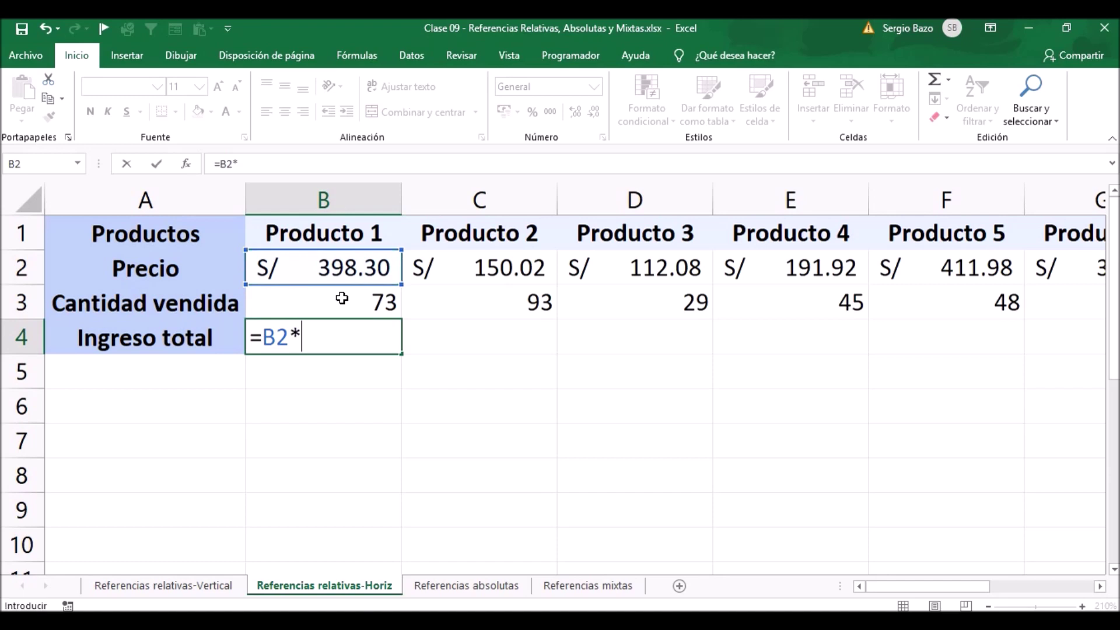
click(341, 298)
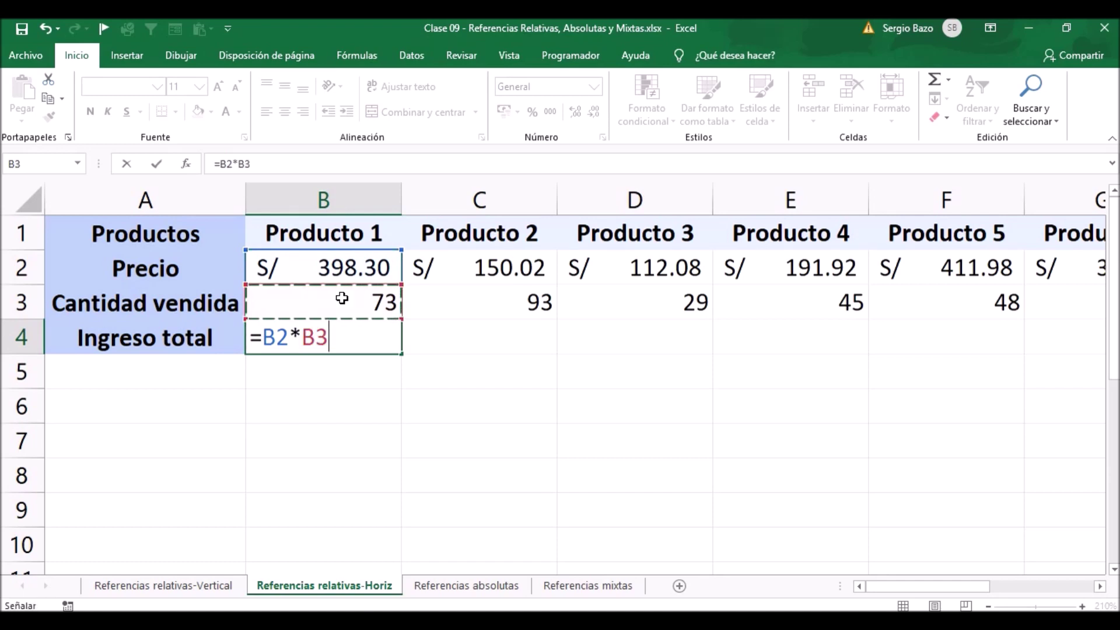
key(Return)
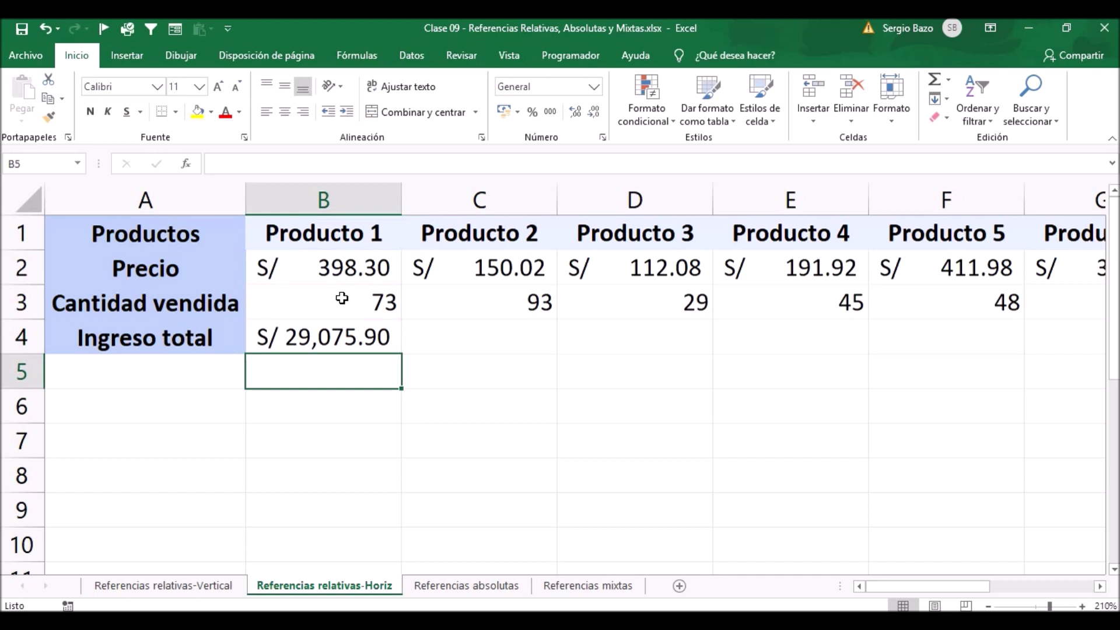
Step: Fill B4's revenue formula right through K4 for Productos 1–10, then scroll back to column A
click(332, 332)
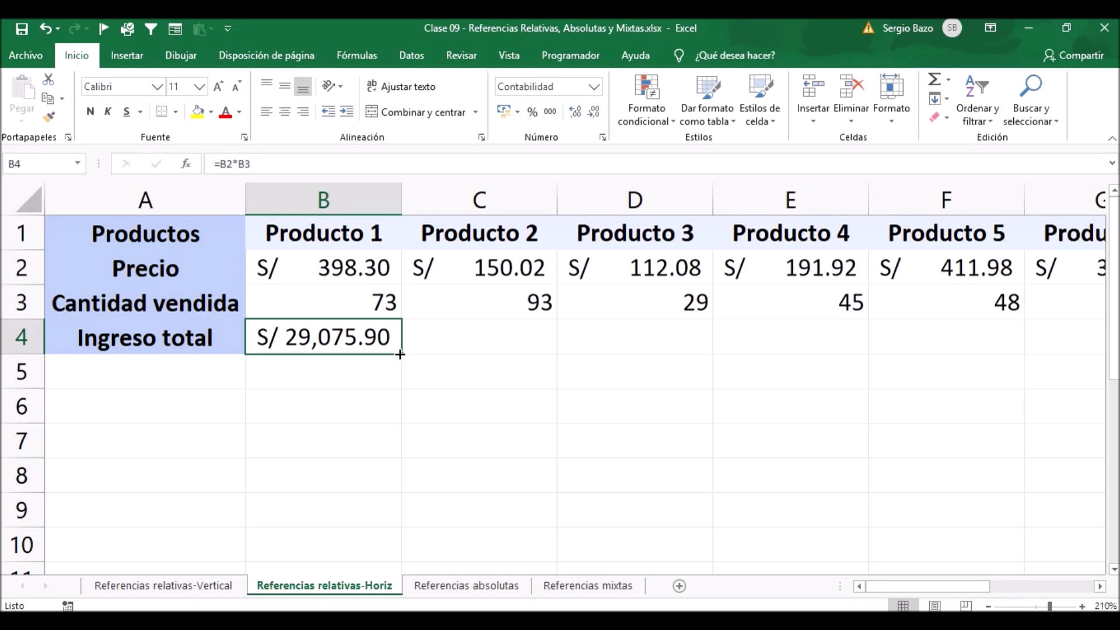
mouse_move(400, 353)
mouse_down()
mouse_move(1098, 359)
mouse_move(837, 325)
mouse_up()
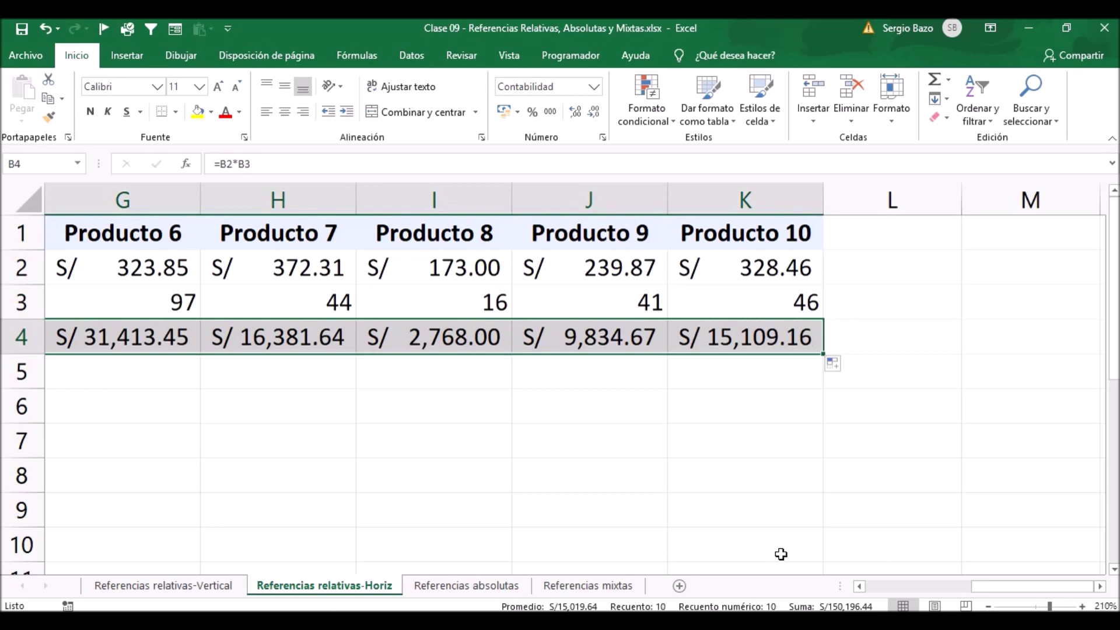
click(860, 586)
drag(862, 586, 862, 587)
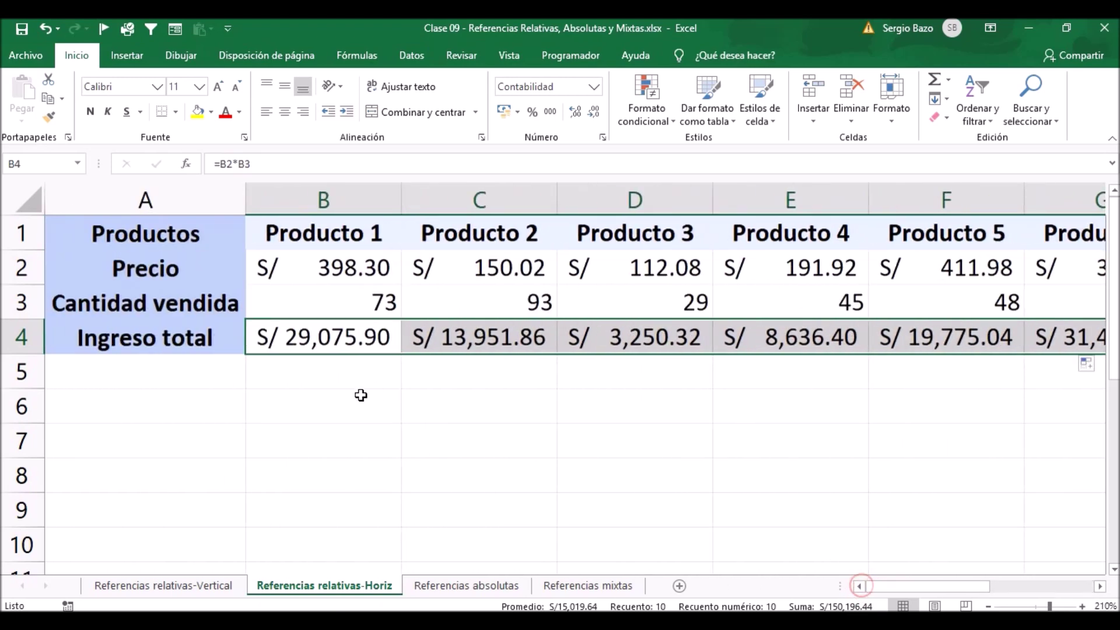
double_click(358, 339)
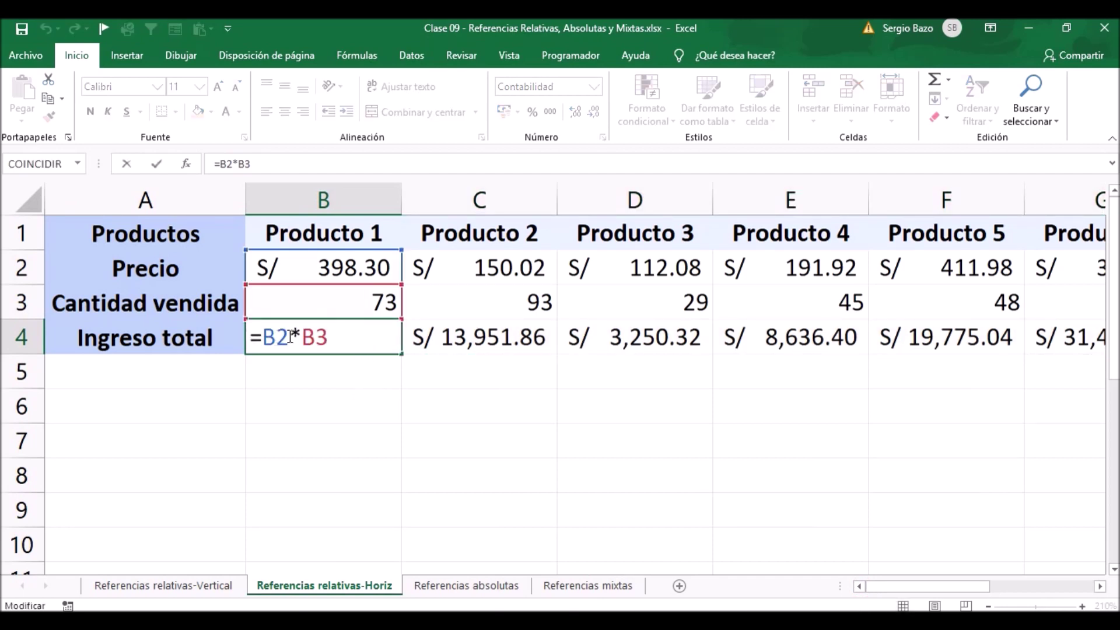
double_click(543, 341)
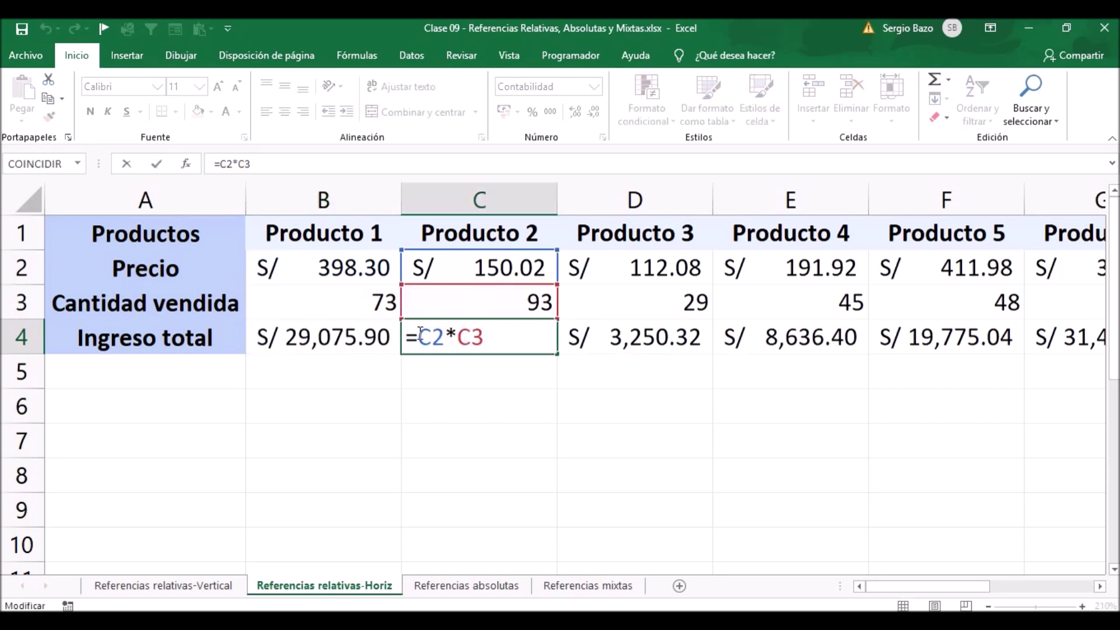
double_click(681, 341)
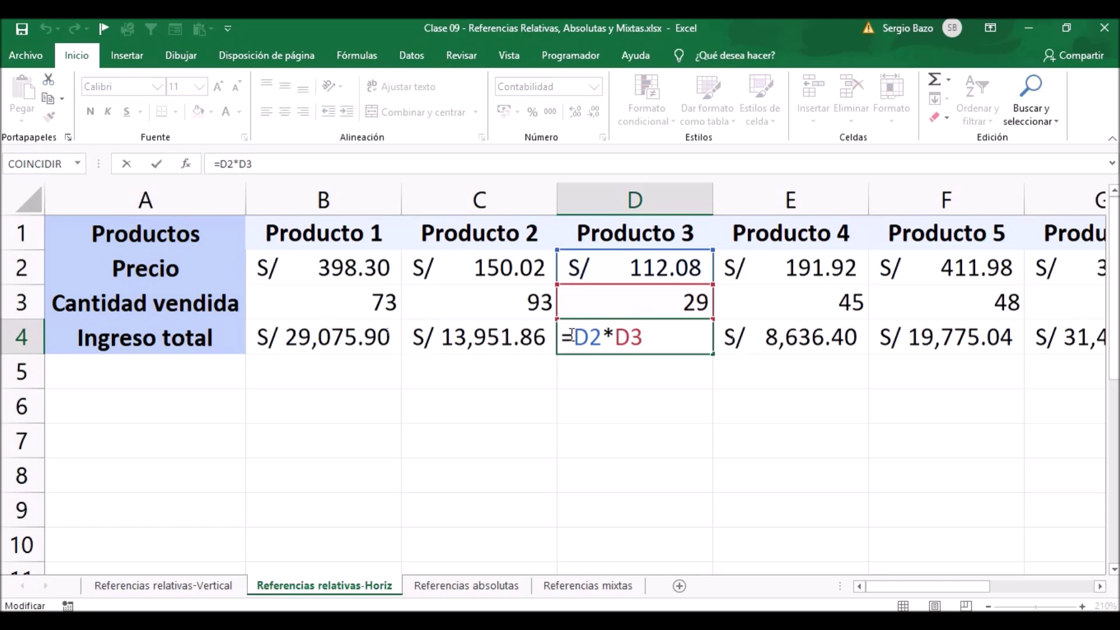
drag(573, 337, 589, 337)
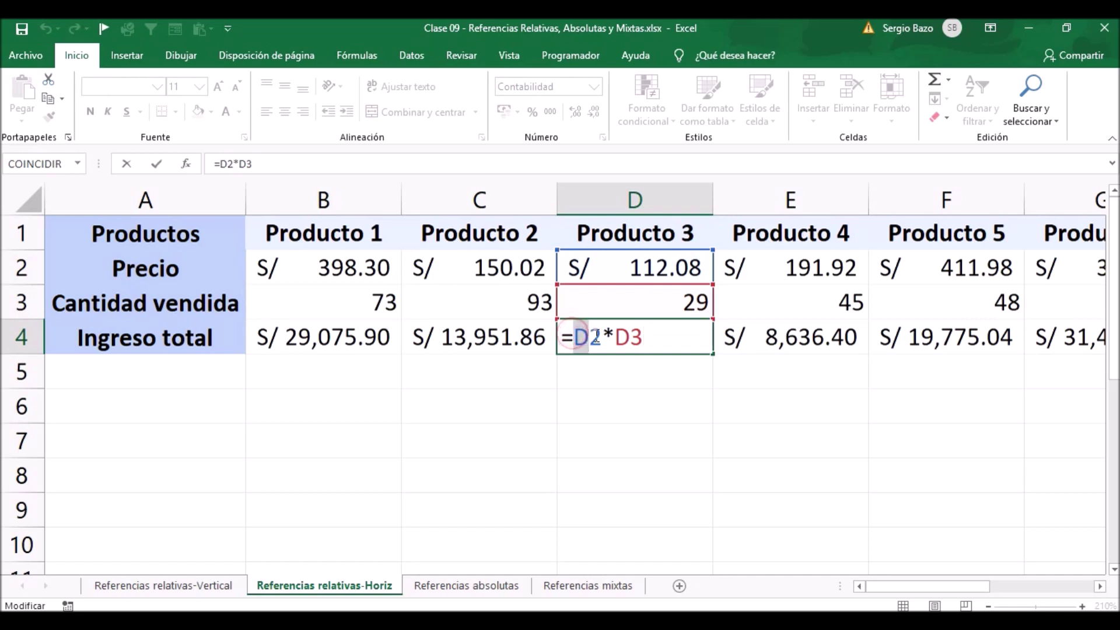
click(621, 336)
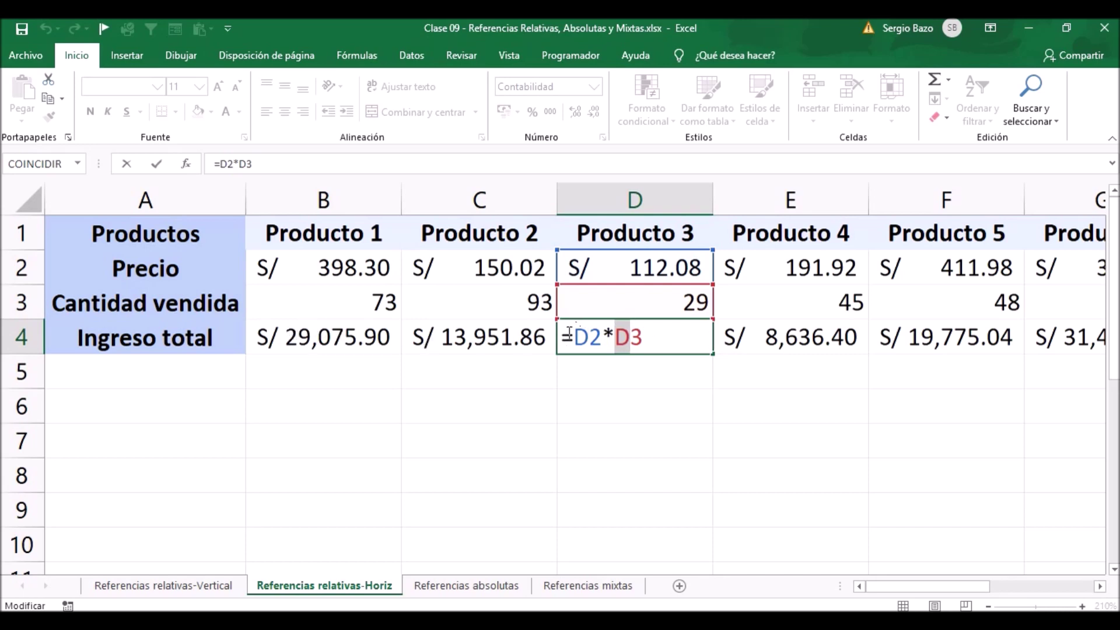
drag(574, 336, 628, 337)
click(645, 337)
key(Return)
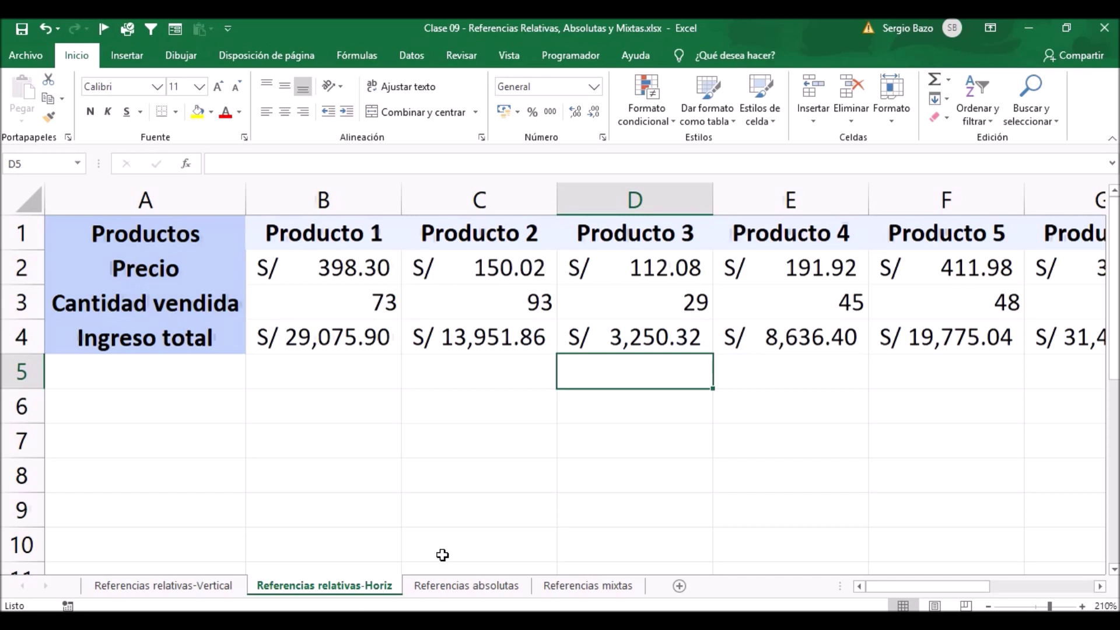
Step: Switch to the Referencias absolutas sheet and zoom in
click(449, 585)
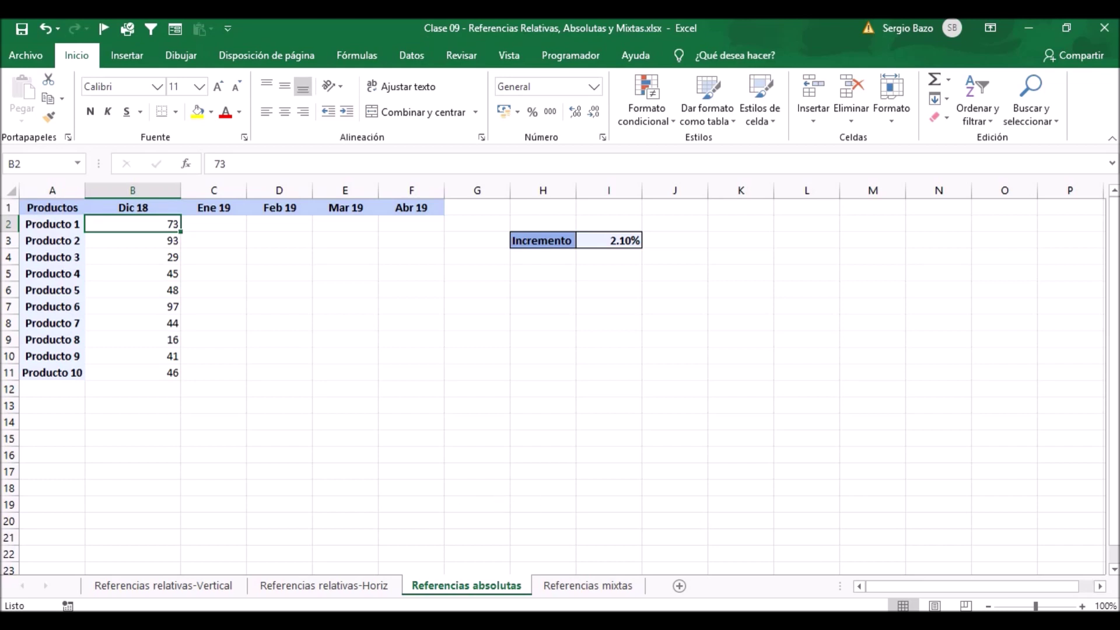
click(1082, 607)
click(1081, 607)
click(1082, 606)
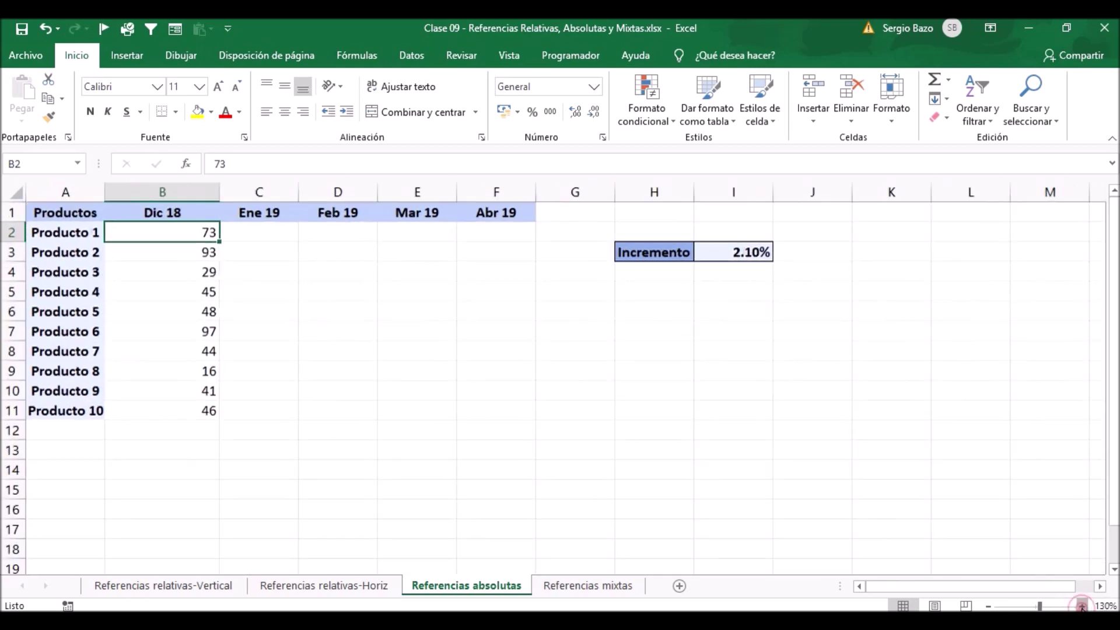
click(1082, 607)
click(1082, 607)
click(1082, 607)
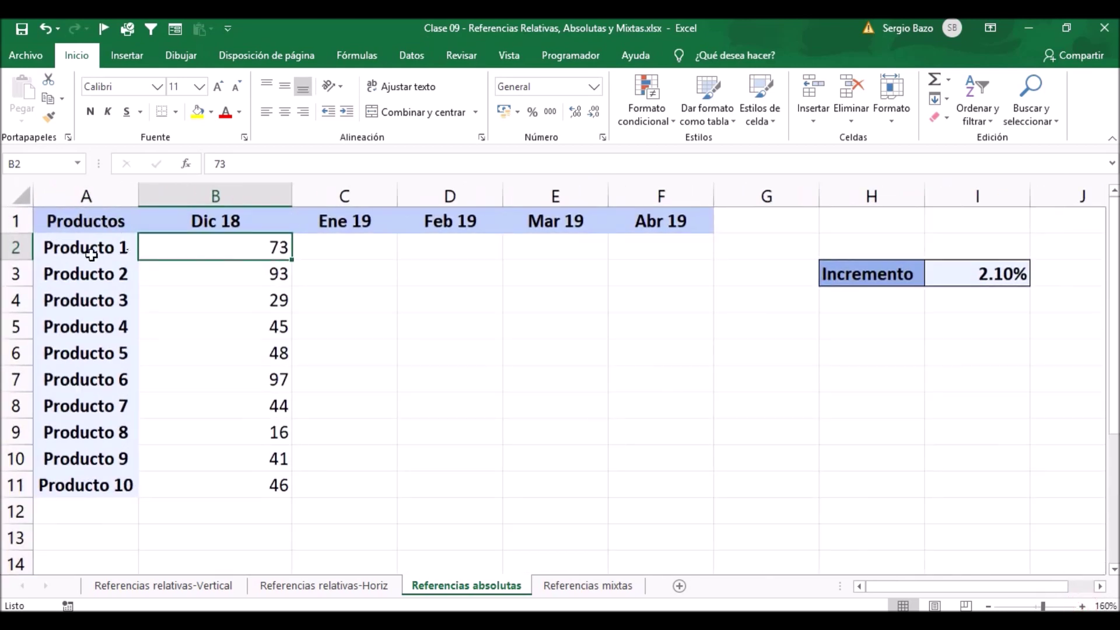
Step: Highlight Productos 1–10 and their Dic 18 sales, then select Producto 1's Ene 19 cell C2
drag(90, 248, 115, 481)
drag(211, 245, 210, 484)
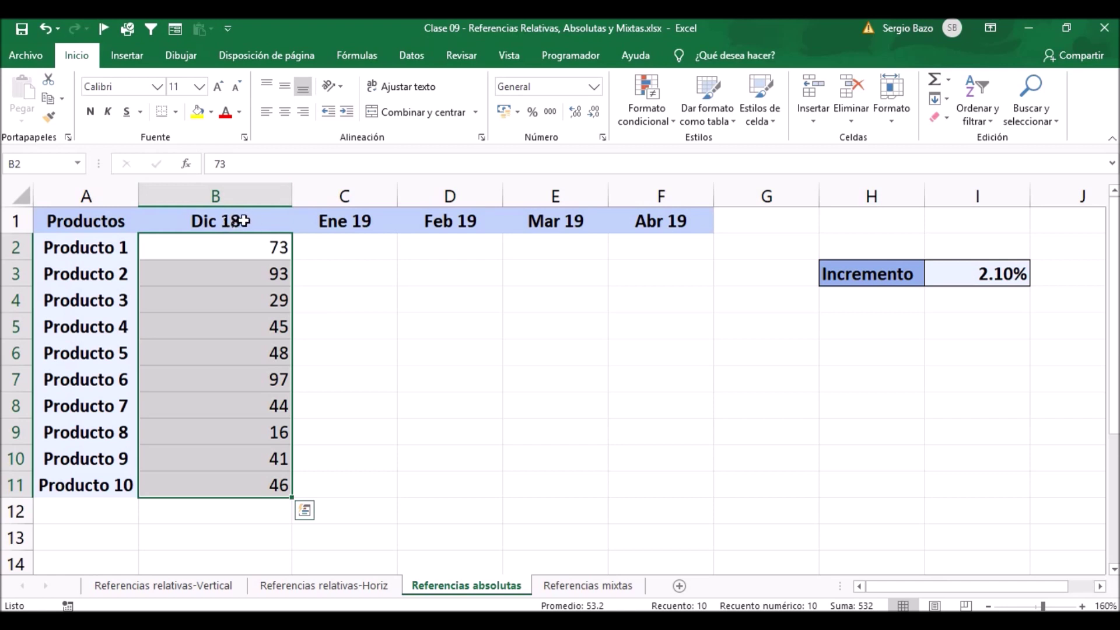
click(358, 249)
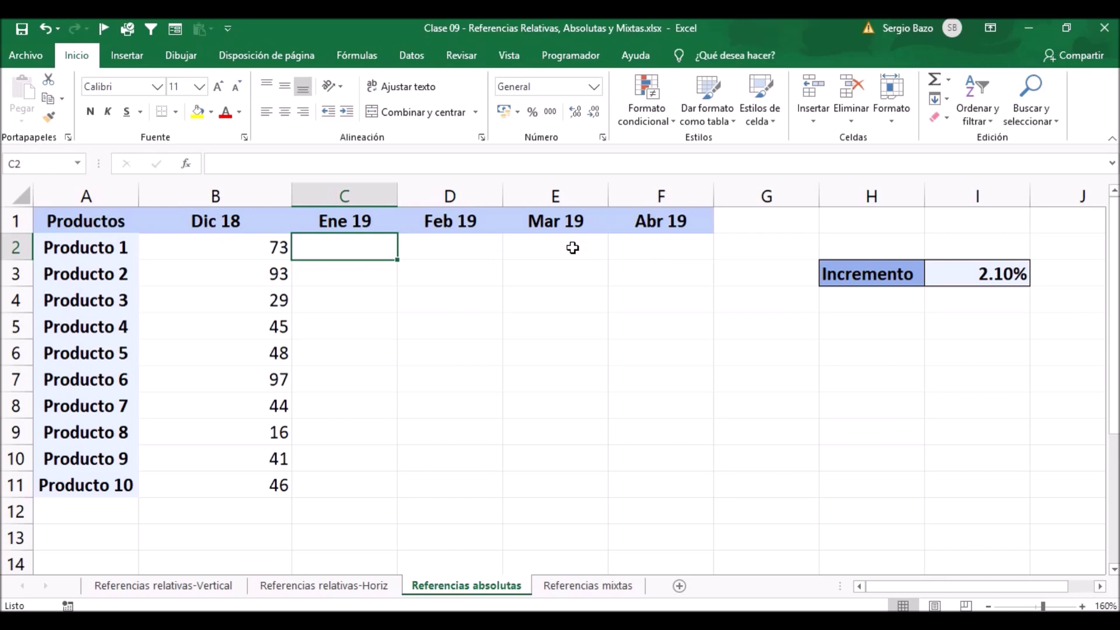
click(346, 249)
Step: Try =B2*(1+I3) in C2, cut it back to =B2 so Ene 19 shows 73, and reopen it
text(=)
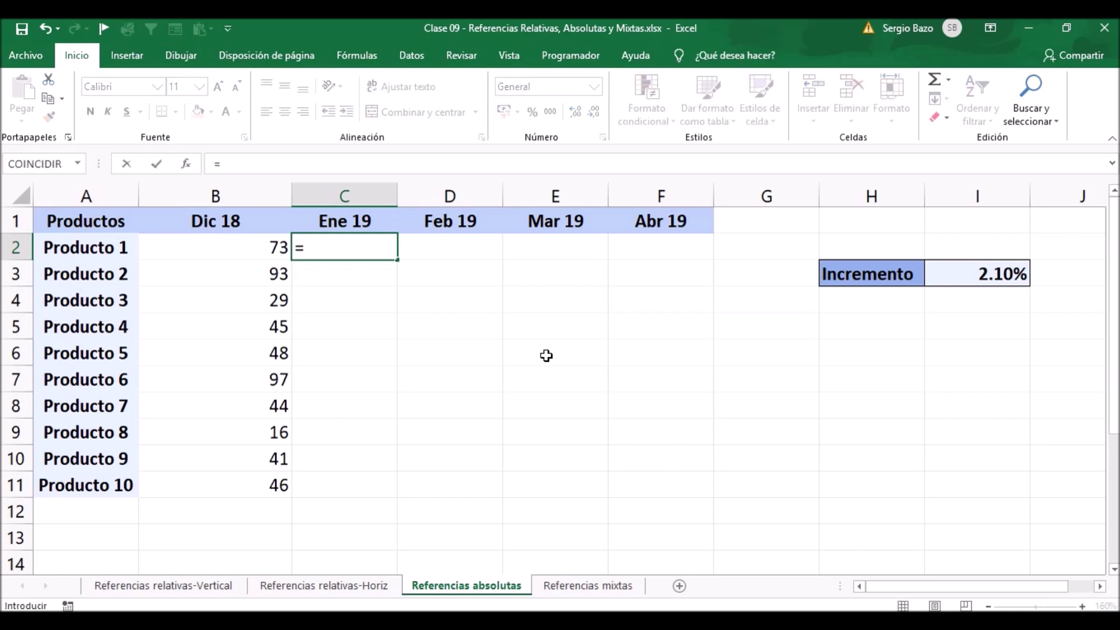
key(Left)
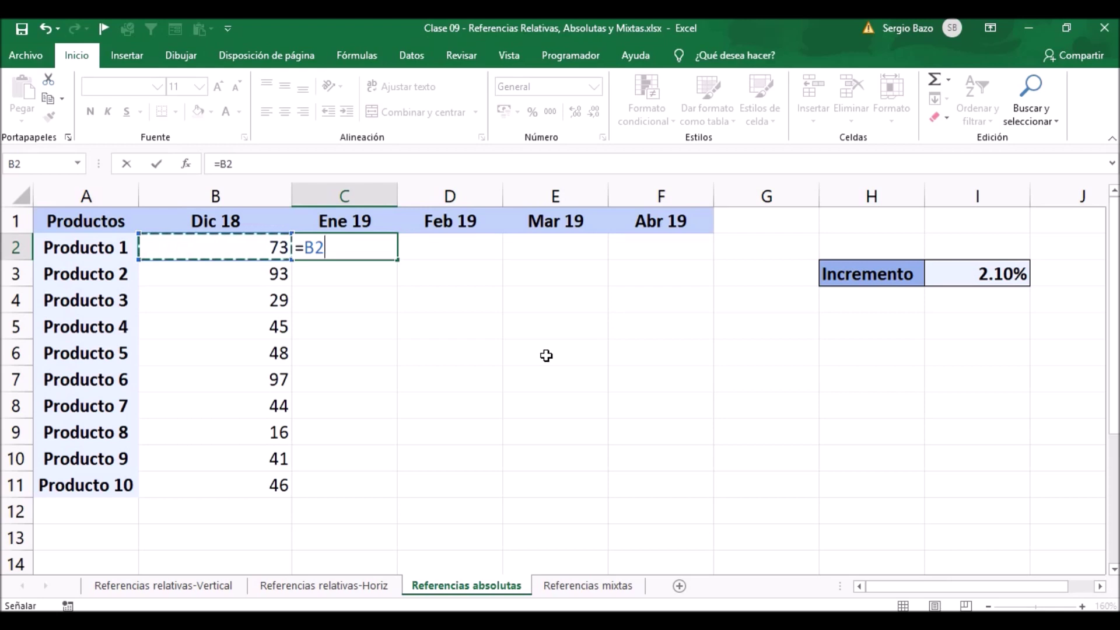
text(*()
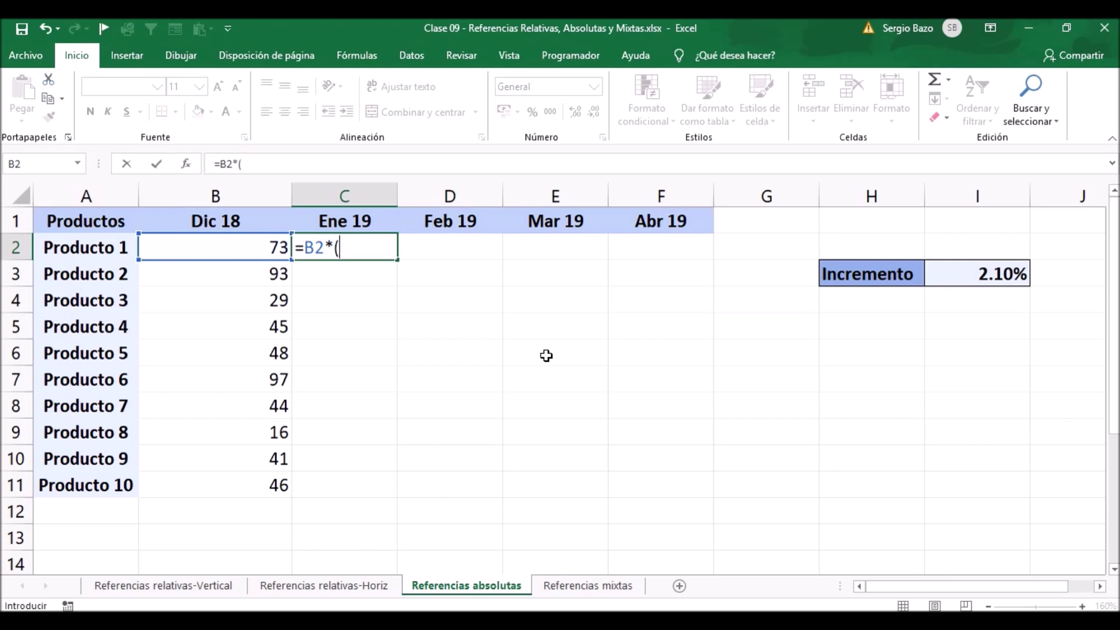
text(1)
text(+)
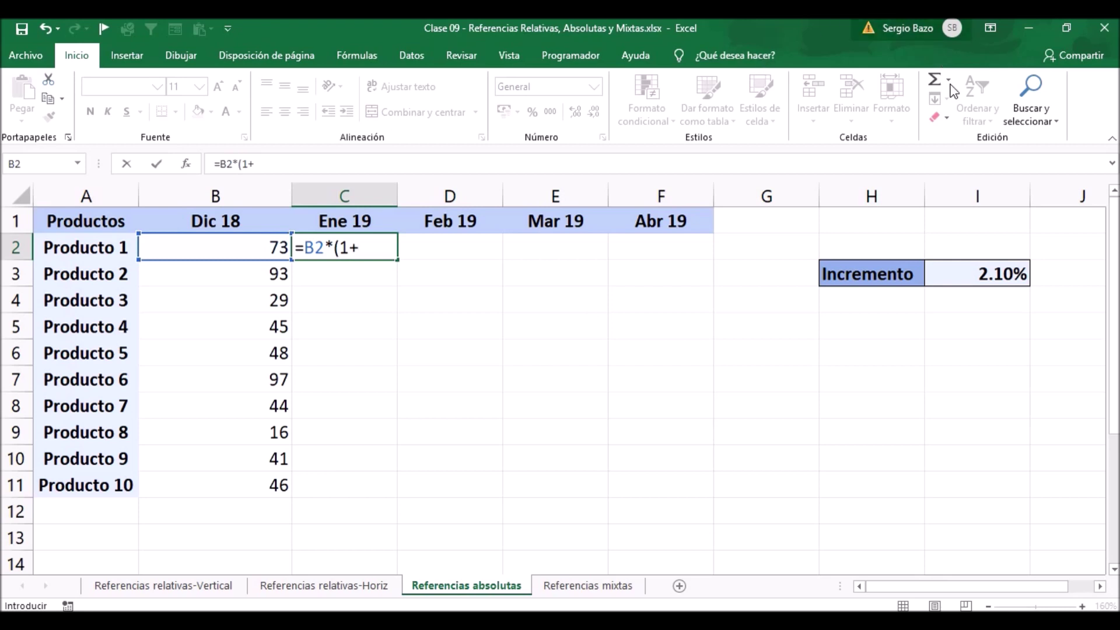
click(978, 273)
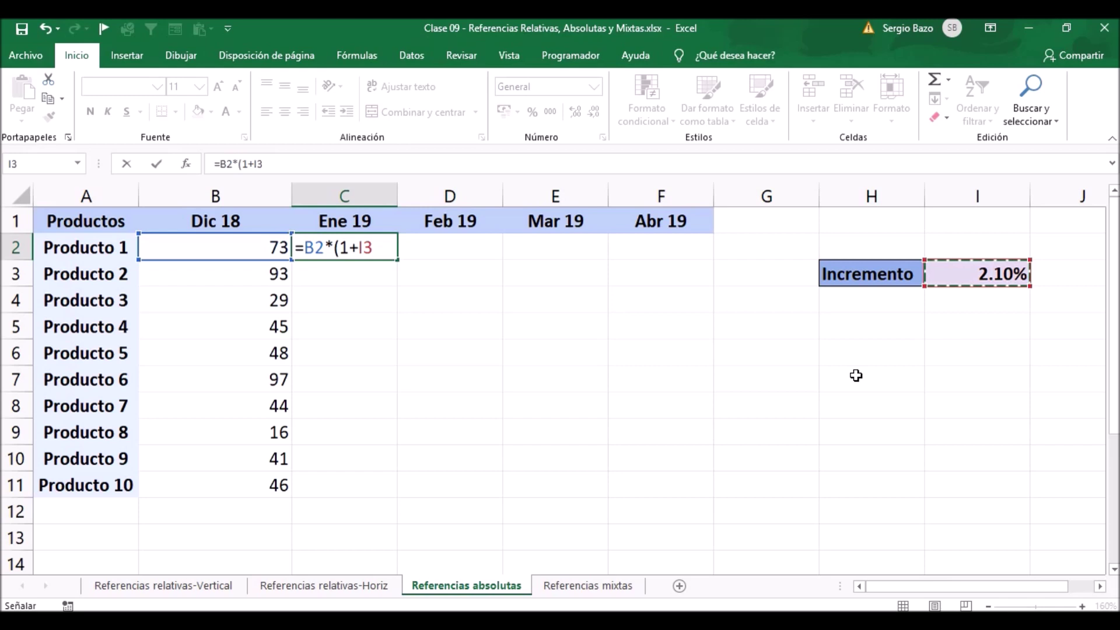
text())
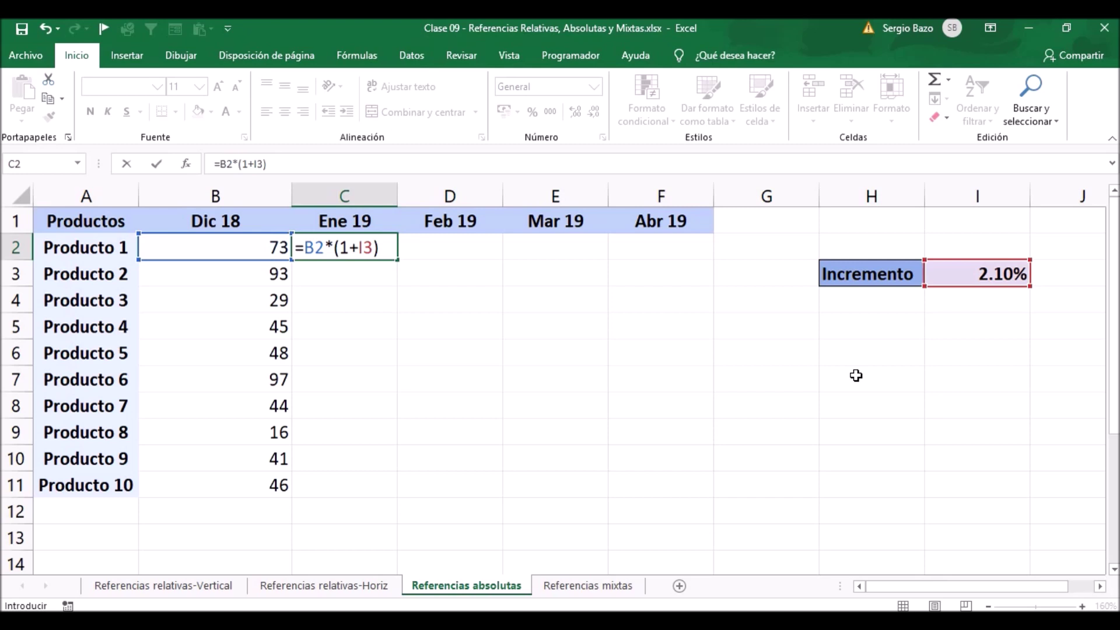
key(BackSpace)
key(BackSpace)
key(BackSpace)
key(BackSpace)
key(BackSpace)
key(BackSpace)
key(BackSpace)
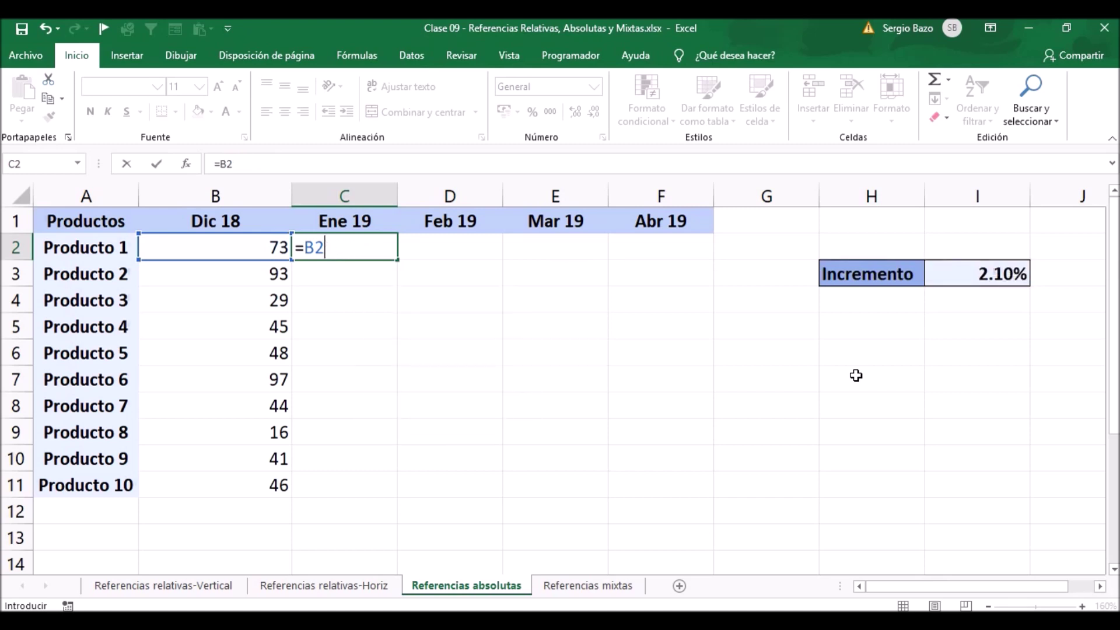
key(Return)
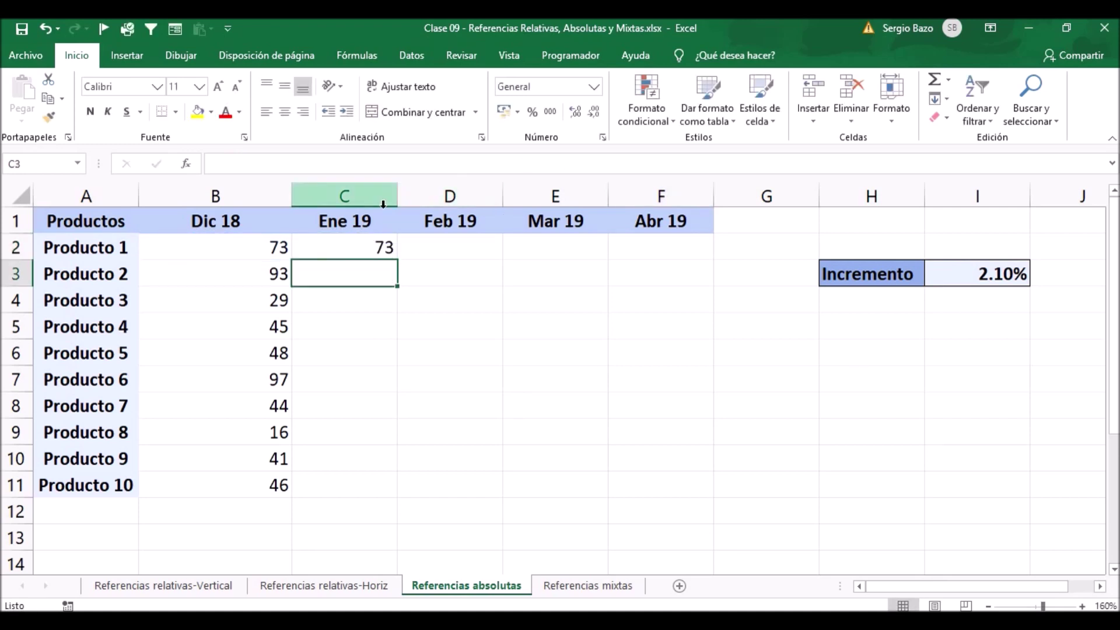
double_click(366, 244)
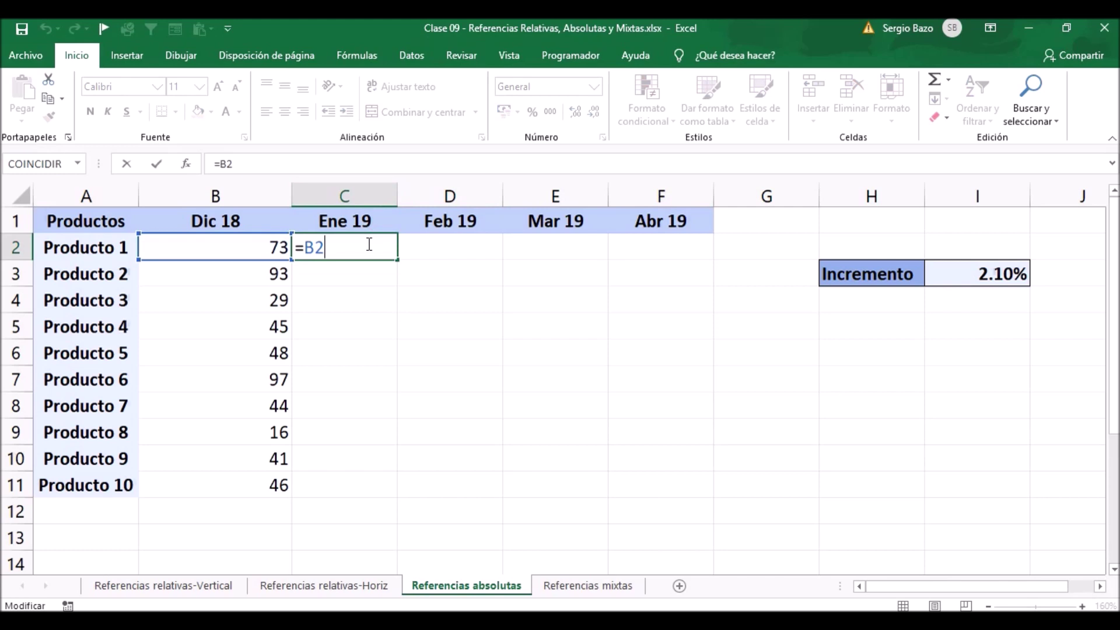
Step: Extend C2 to =B2*1, try =B2*100%, then delete back to a factor of 1
text(*1)
key(Return)
click(369, 244)
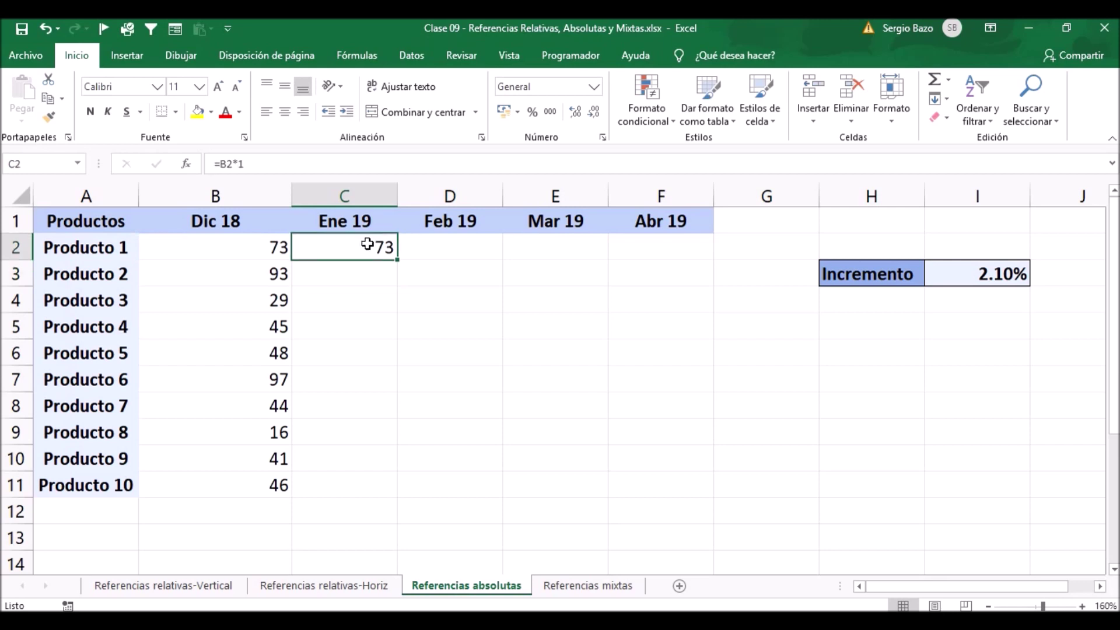
double_click(363, 244)
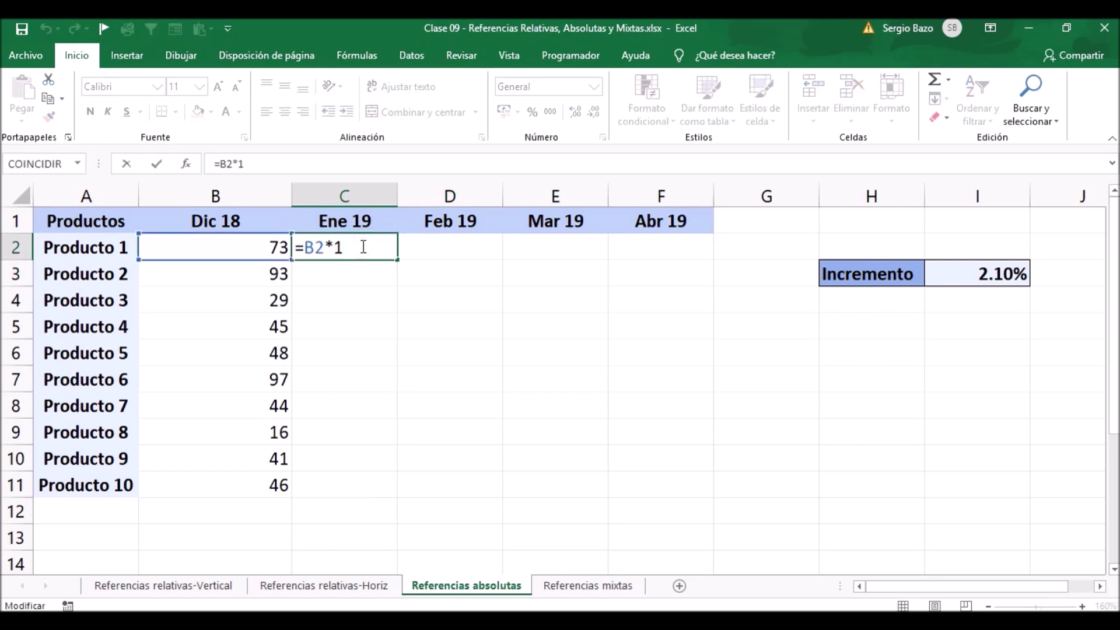
text(00)
text(%)
key(Return)
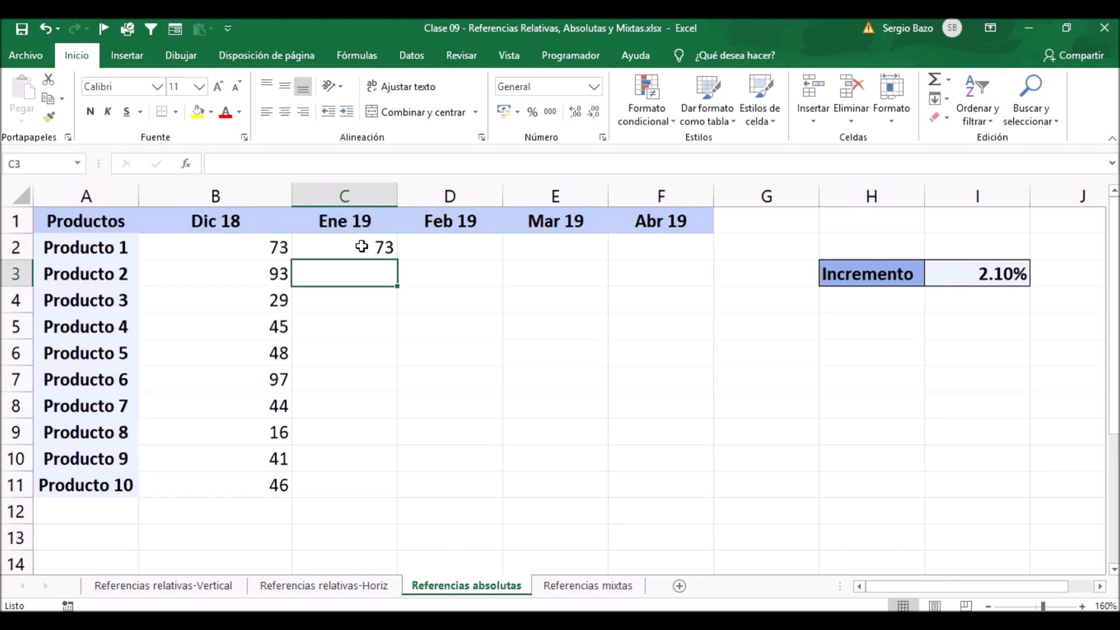
double_click(362, 246)
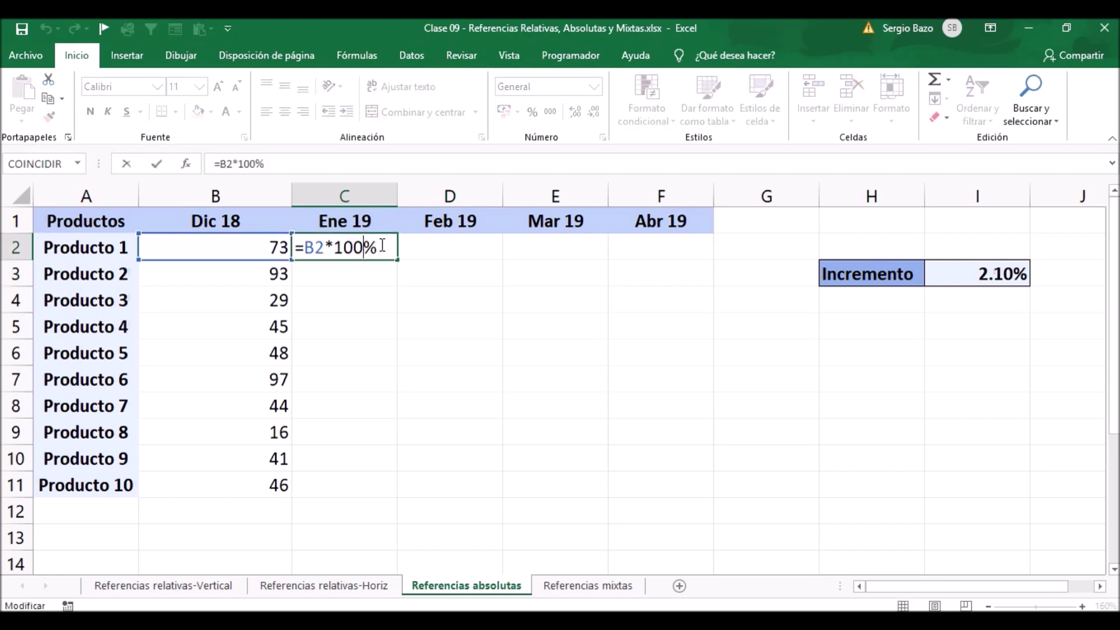
drag(365, 242, 345, 241)
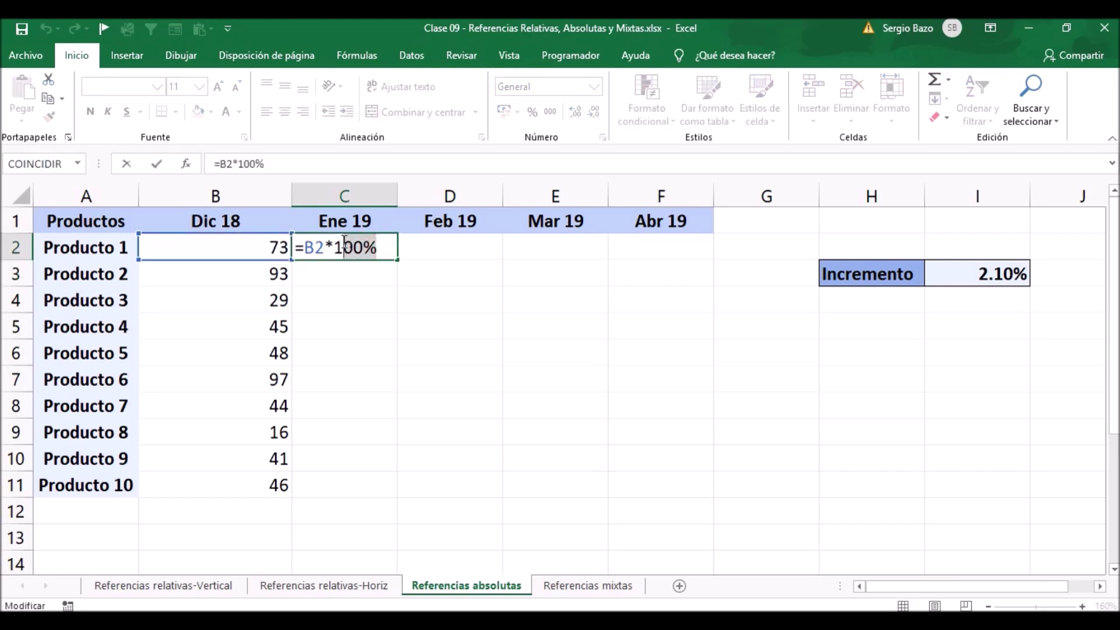
key(Delete)
text(+)
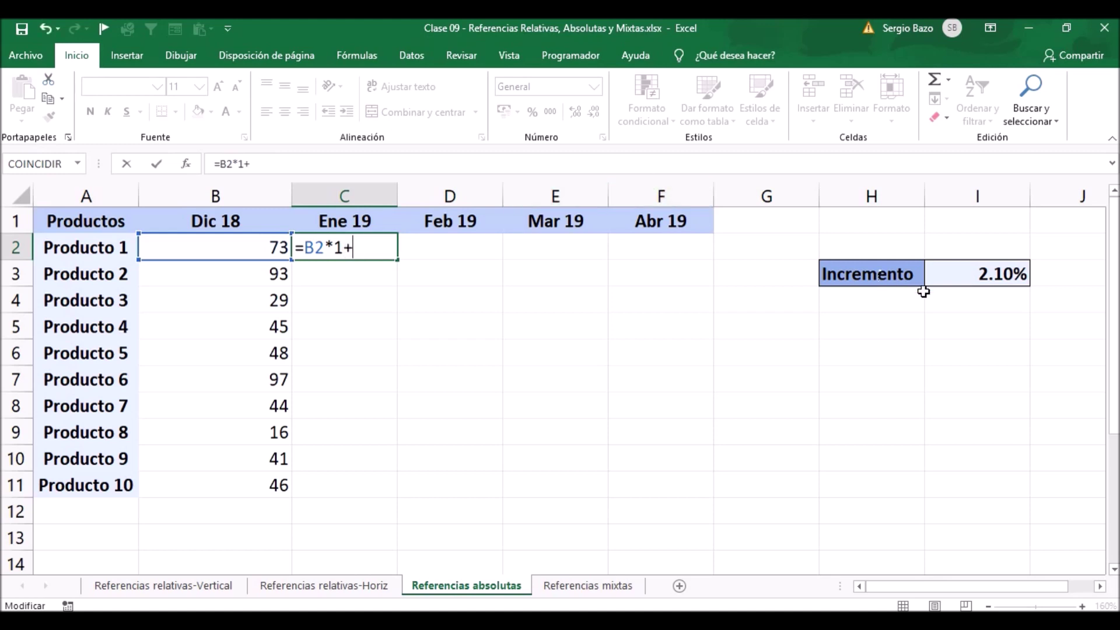
Step: Turn the factor into (1+I3) so C2 reads =B2*(1+I3), giving 74.533
click(977, 275)
click(976, 274)
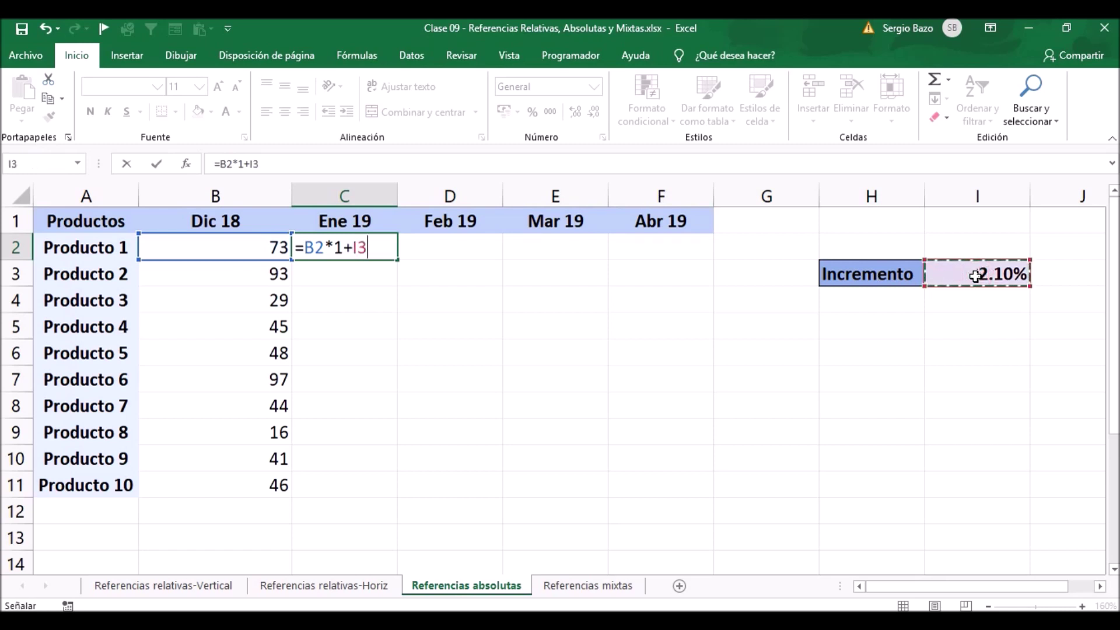
text())
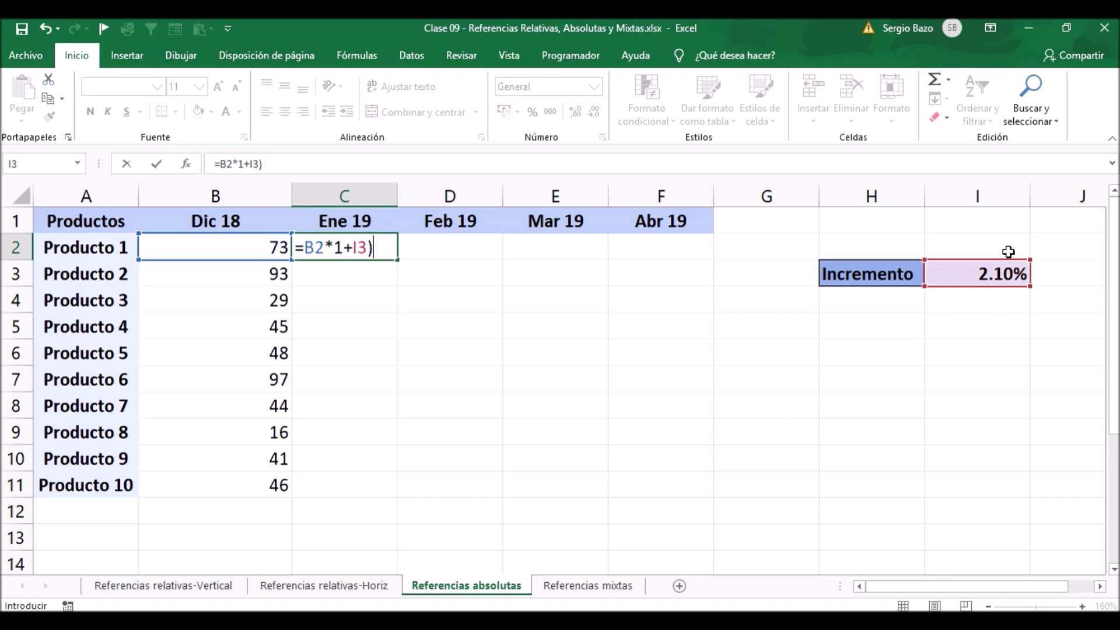
click(335, 248)
text(()
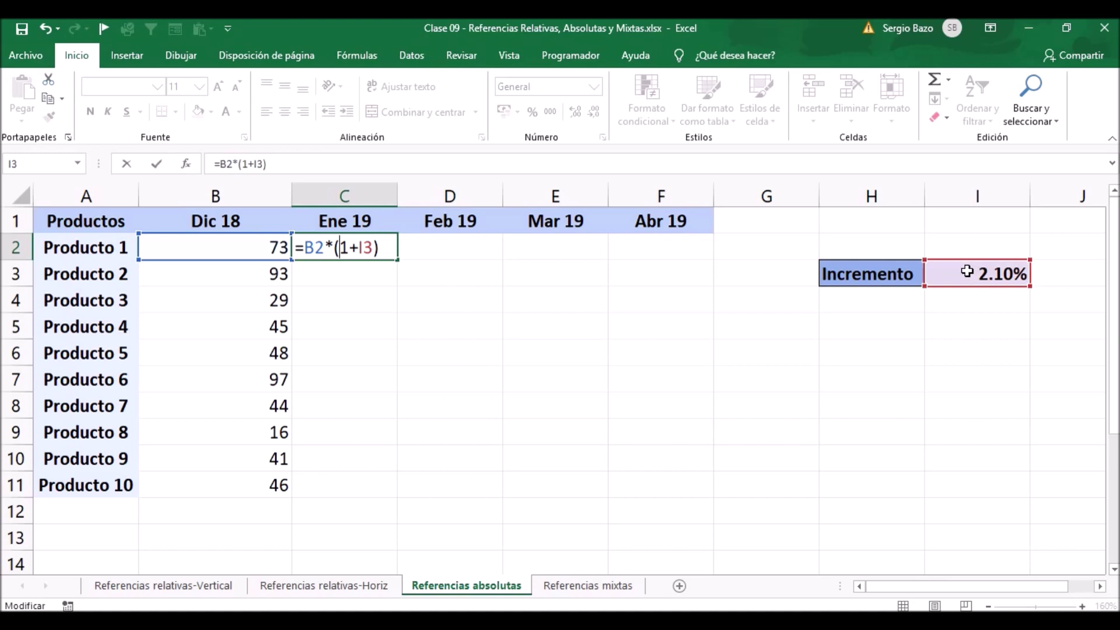
key(Return)
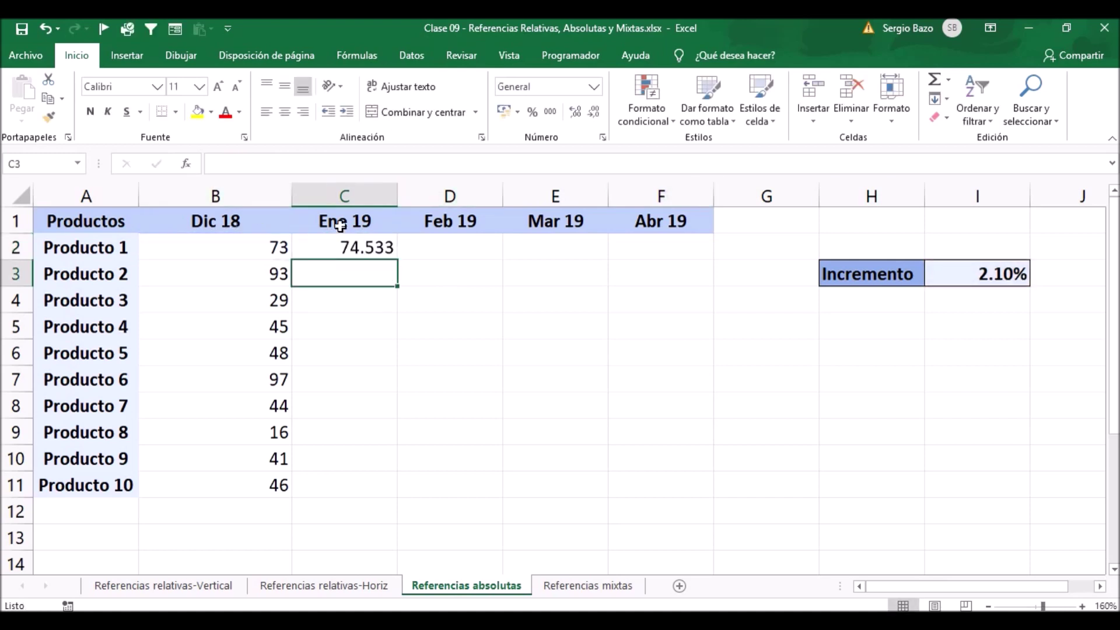
Step: Copy C2's growth formula down to Producto 10 and inspect the shifted references in C3–C5
click(375, 252)
double_click(396, 259)
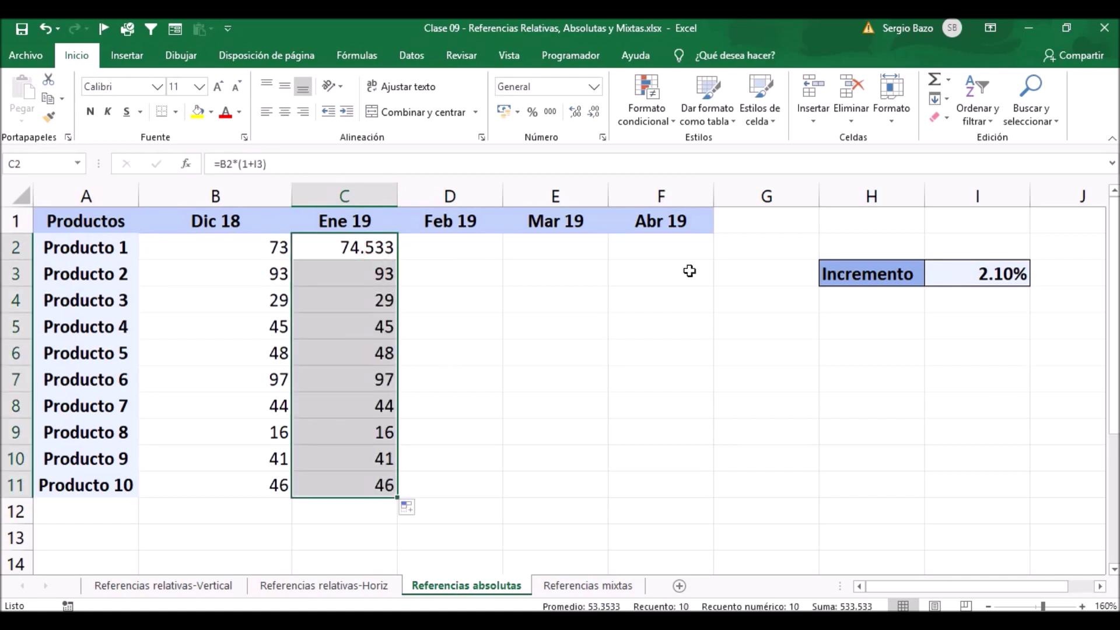
click(359, 271)
double_click(359, 271)
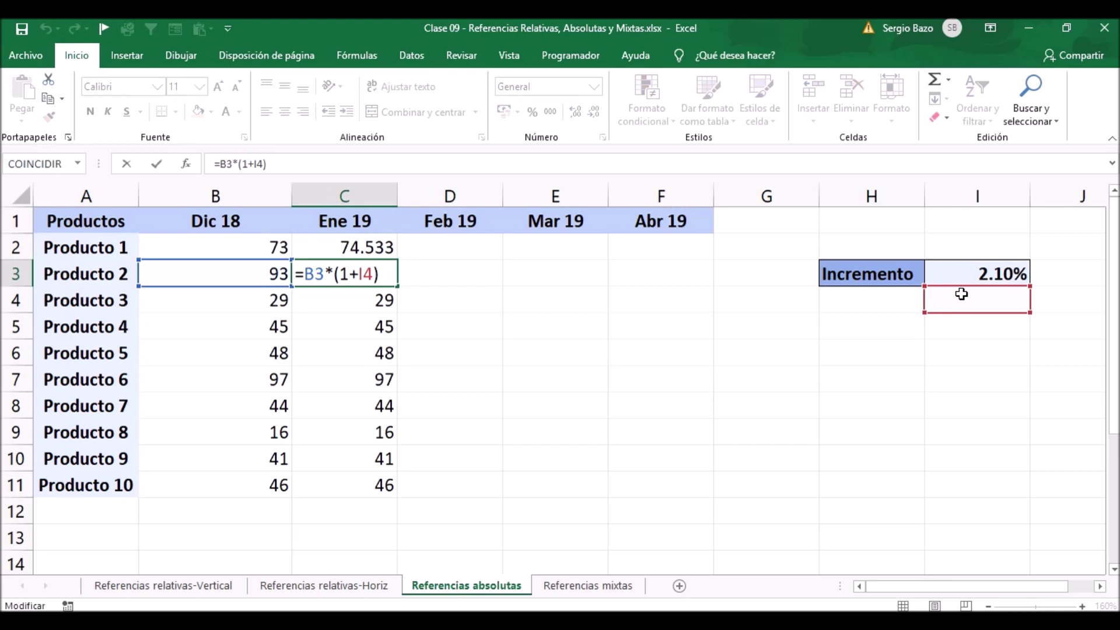
click(373, 299)
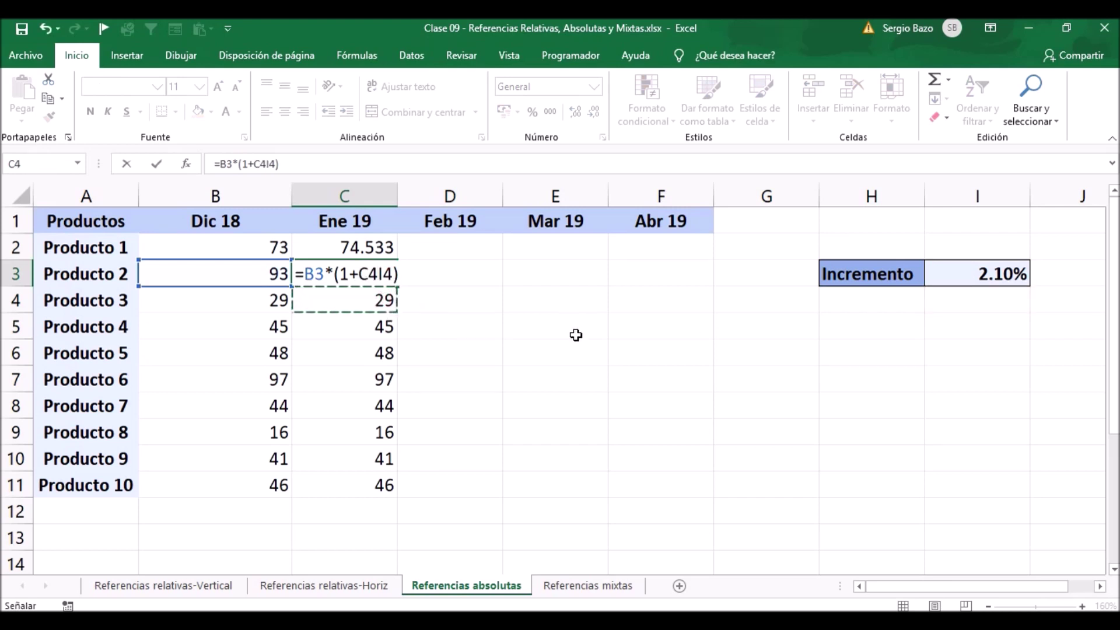
key(Escape)
double_click(392, 300)
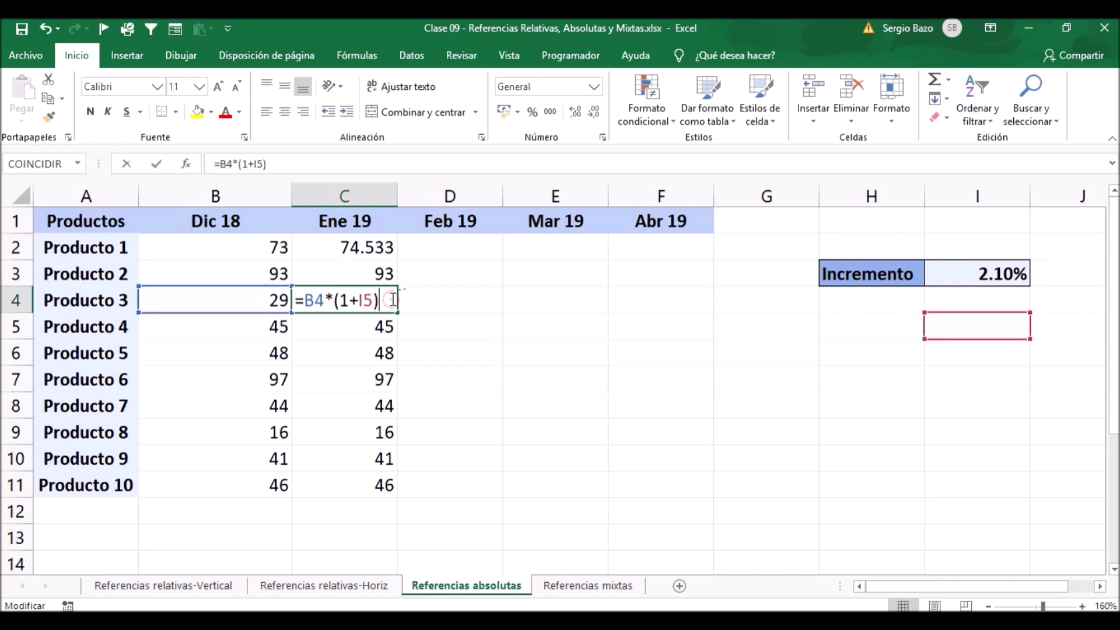
key(Escape)
double_click(385, 326)
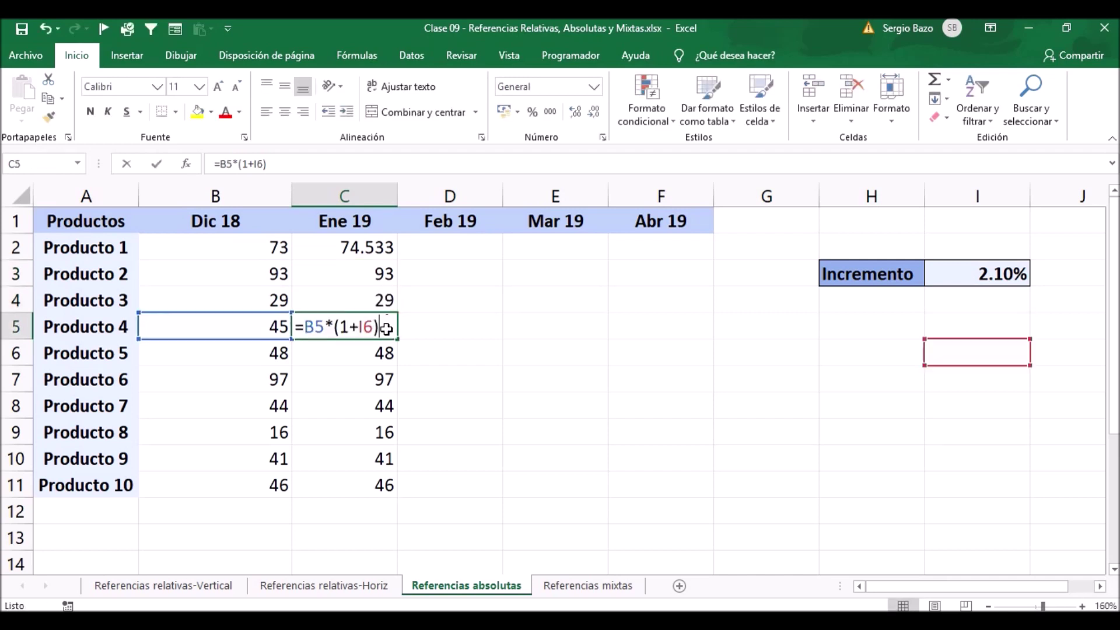
key(Escape)
Step: Fill the Ene 19 formulas across through Abr 19, inspect D2 and E2, and select Incremento cell I3
mouse_move(366, 247)
mouse_down()
mouse_move(387, 474)
mouse_move(679, 535)
mouse_up()
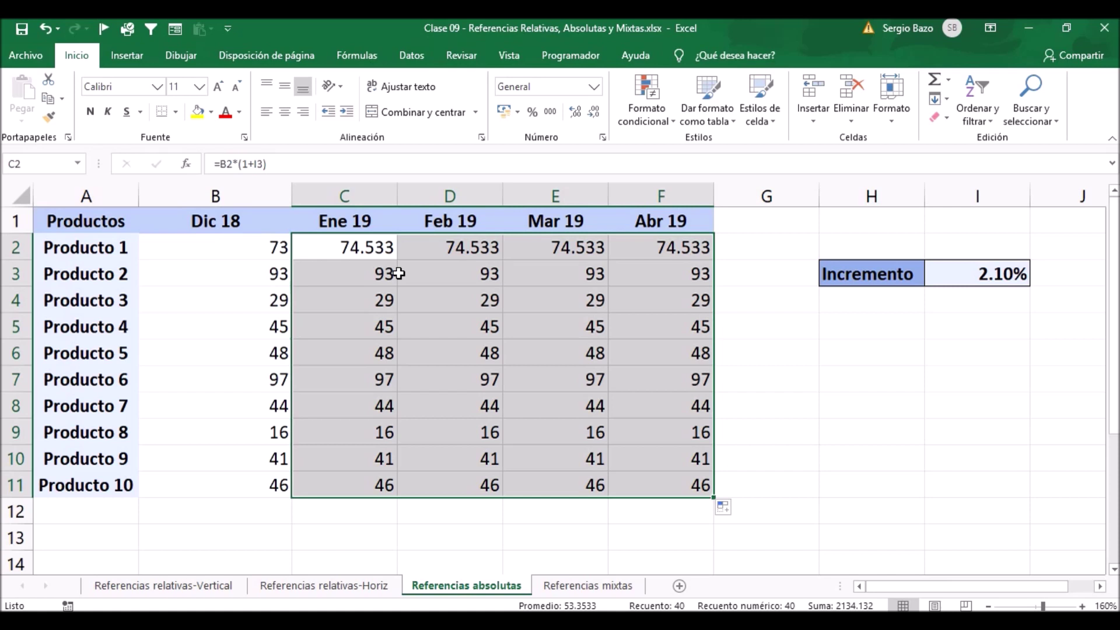
double_click(480, 252)
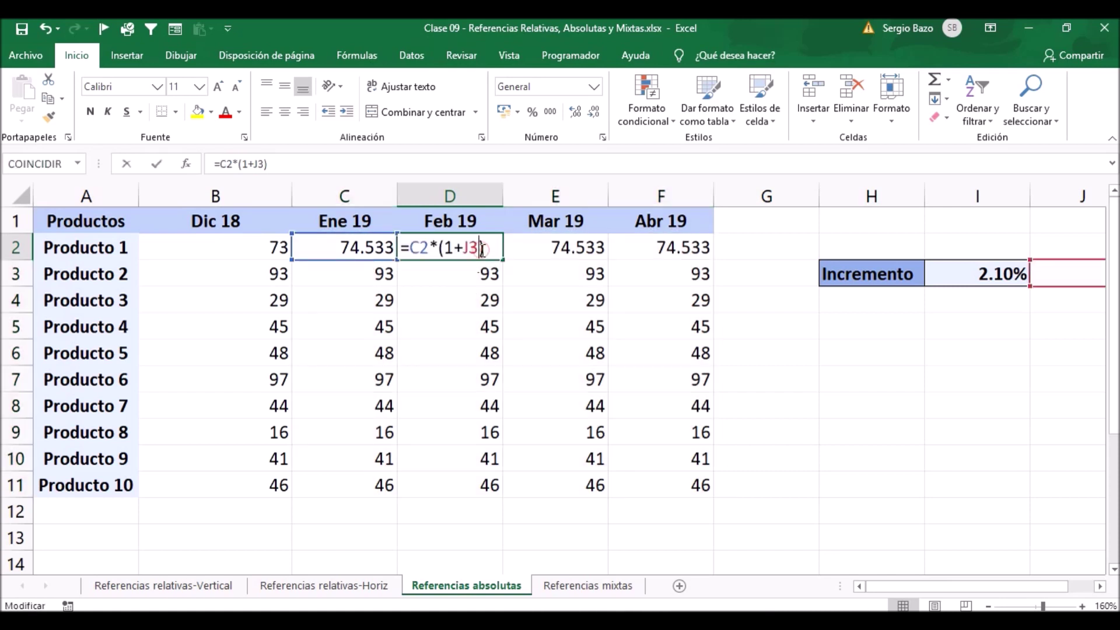
key(Escape)
double_click(591, 248)
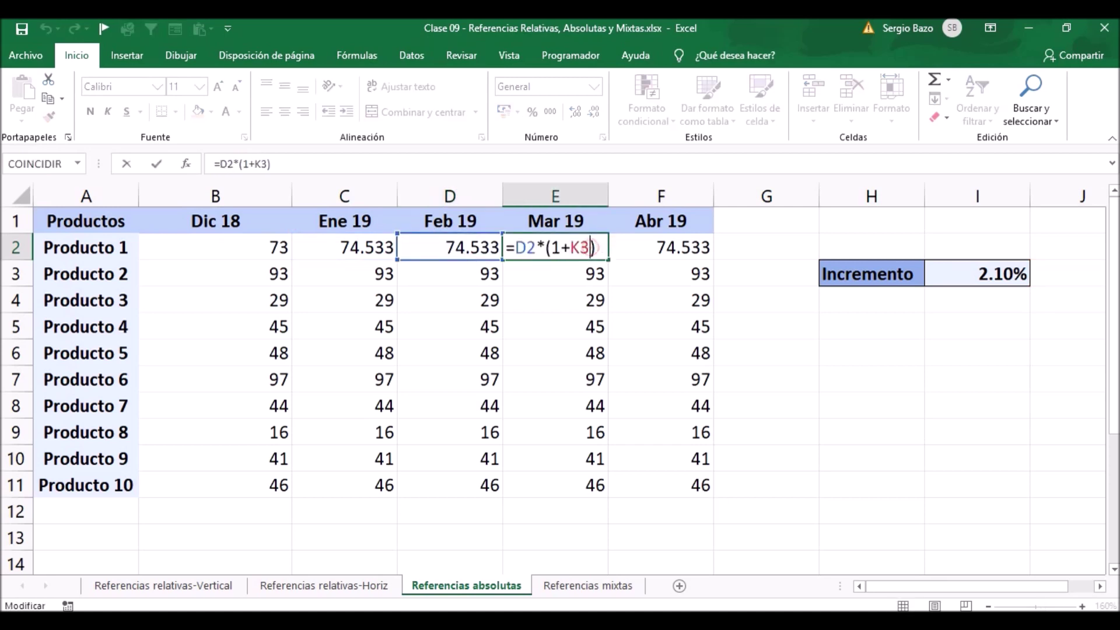
click(1101, 586)
click(1101, 586)
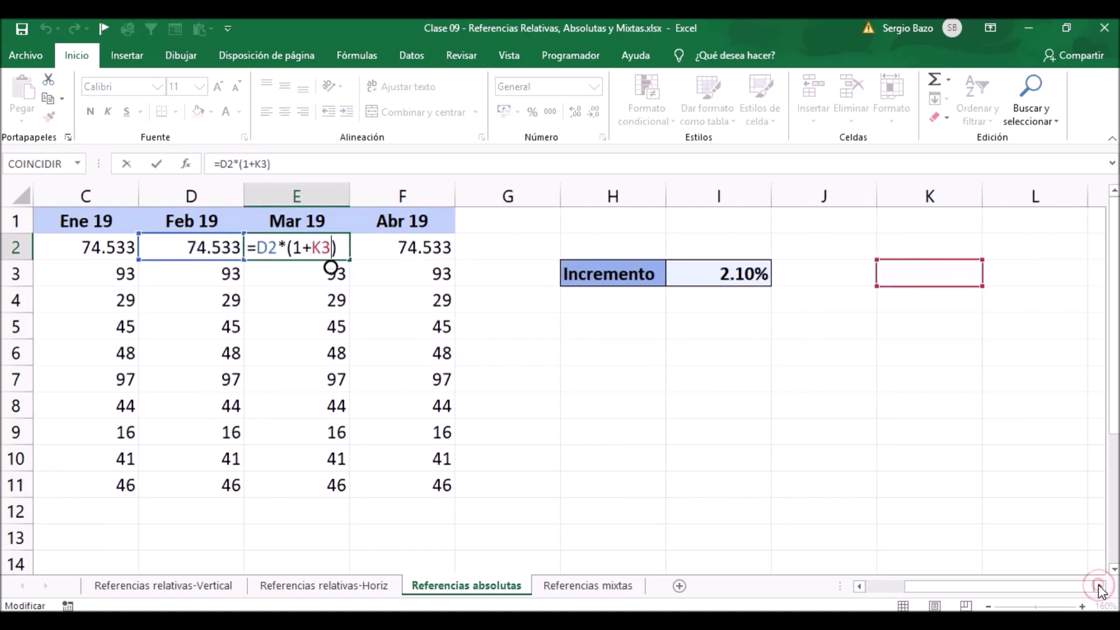
key(Escape)
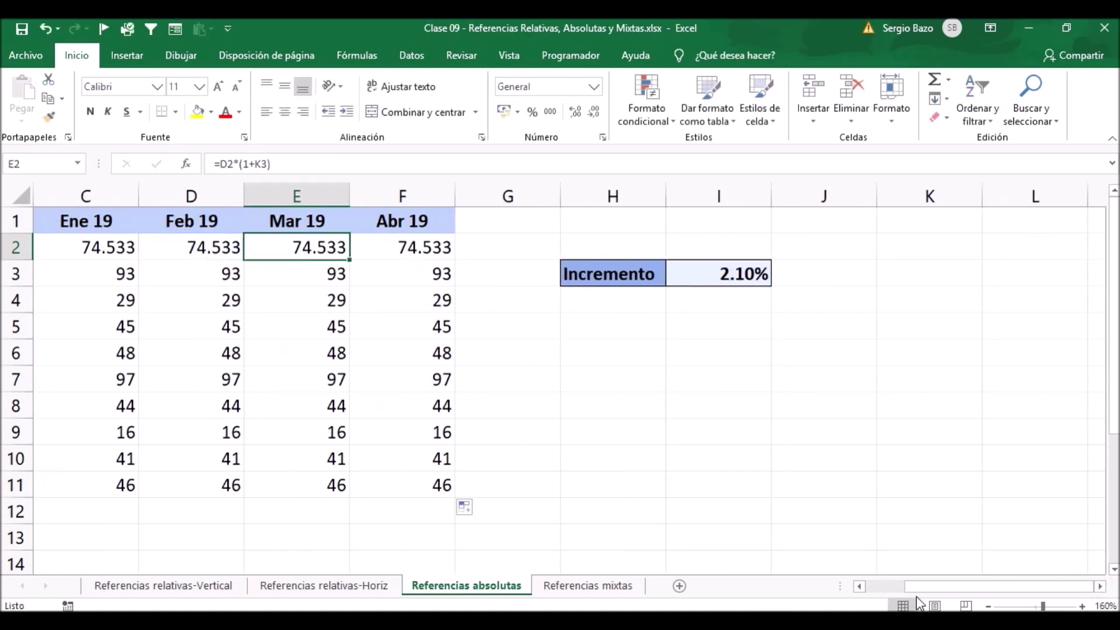
drag(924, 584, 881, 590)
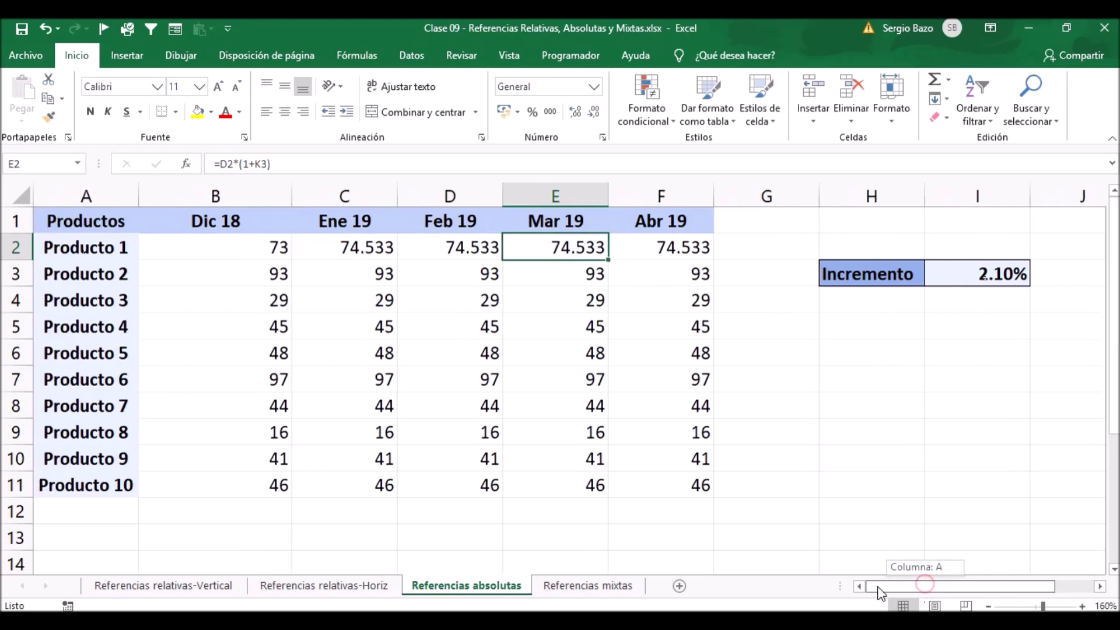
click(986, 278)
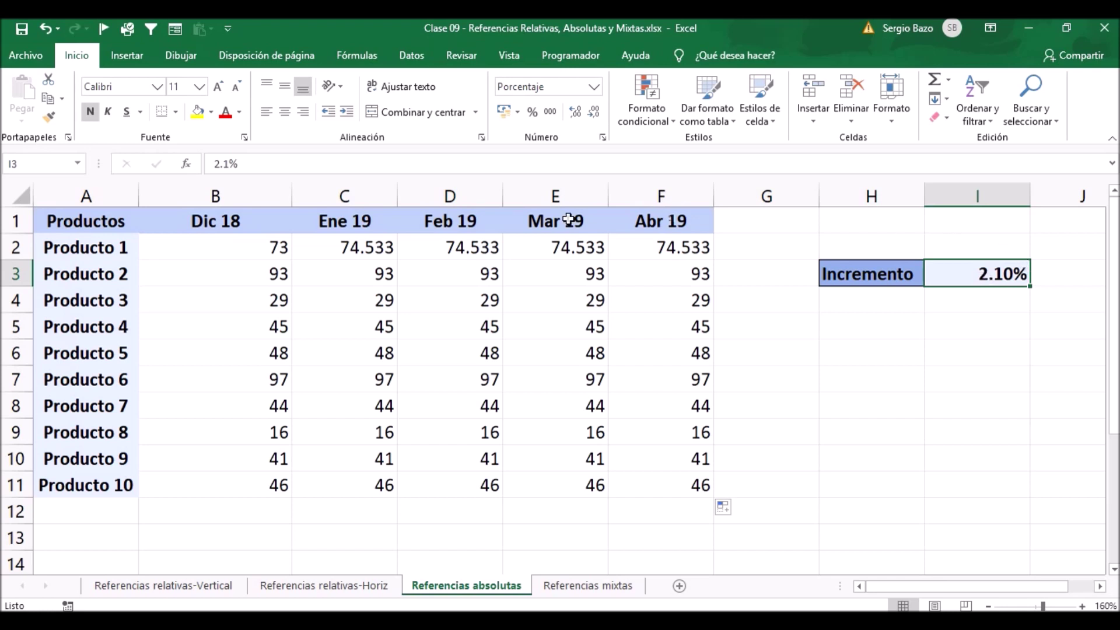
Step: Clear the faulty results in C3:C11 and D2:F11
drag(371, 273, 366, 476)
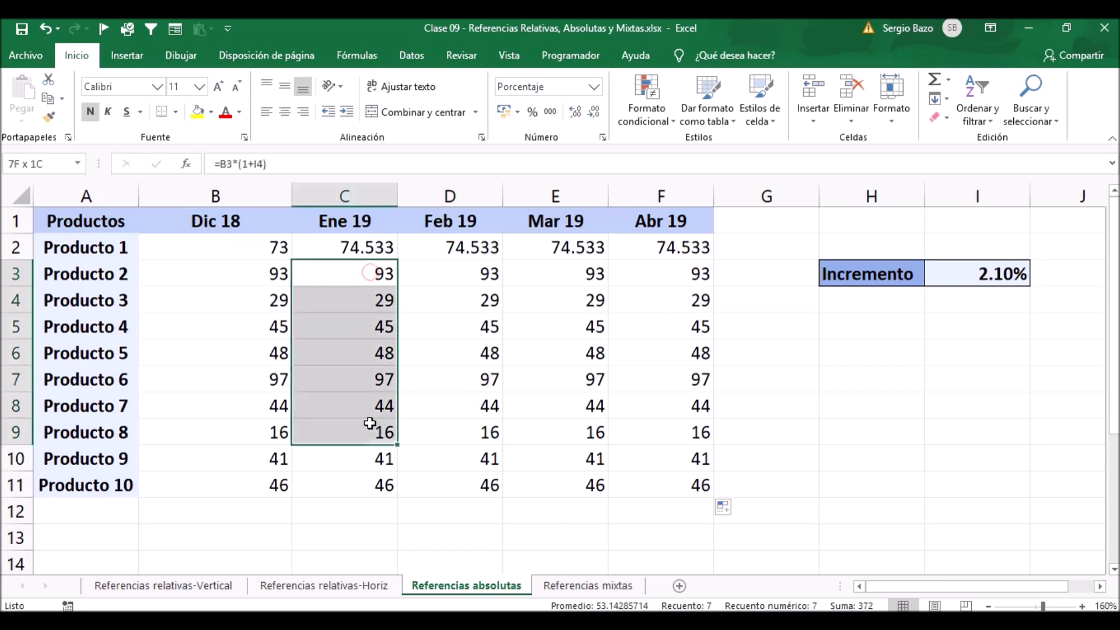
key(Delete)
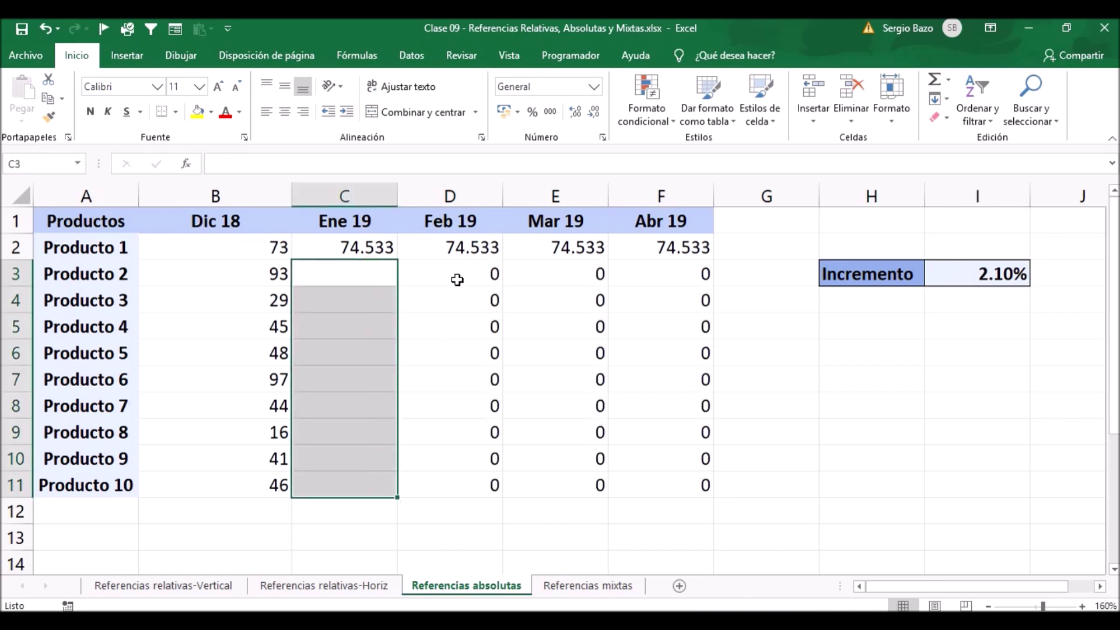
mouse_move(458, 248)
mouse_down()
mouse_move(633, 379)
mouse_move(671, 476)
mouse_up()
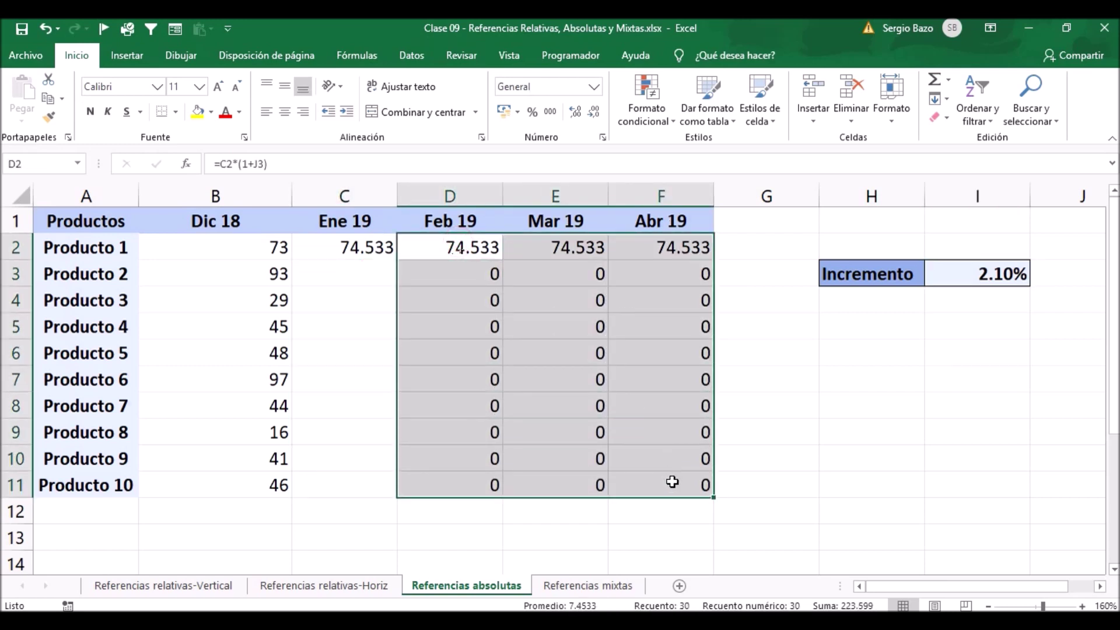
key(Delete)
Step: Change C2's formula to =B2*(1+$I$3), returning 74.533
click(343, 245)
double_click(343, 245)
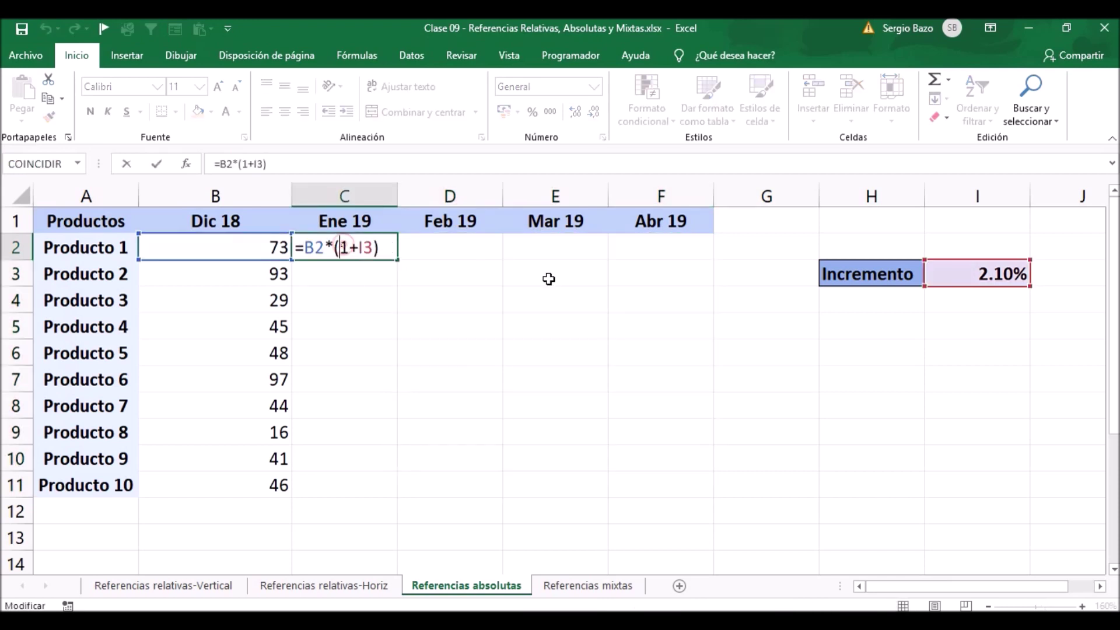
click(363, 248)
key(Left)
text($)
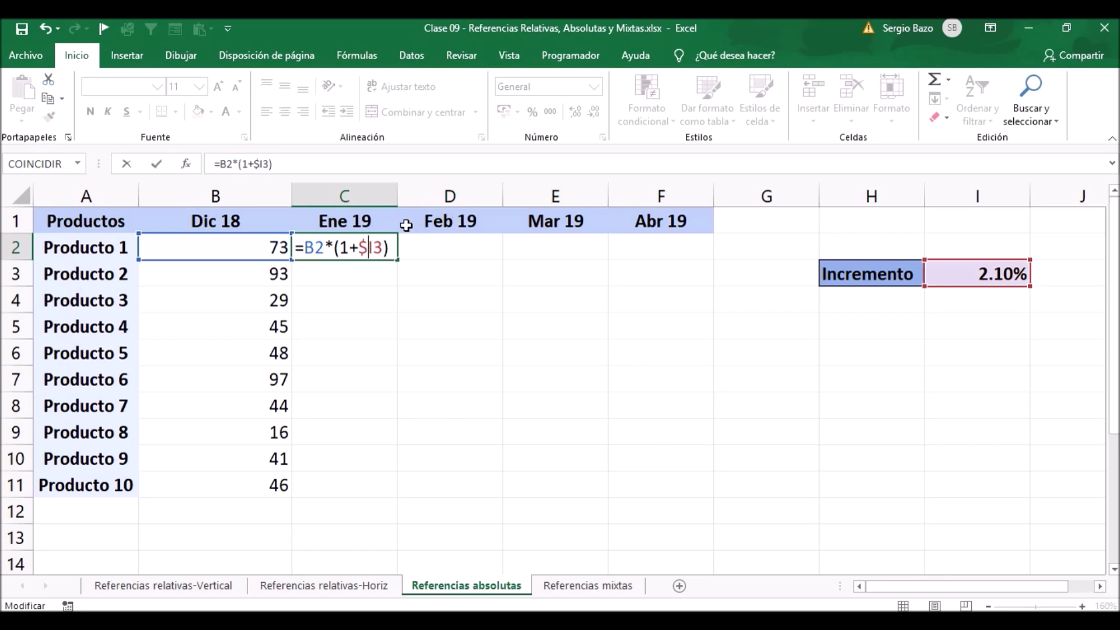
click(376, 249)
text($)
key(Return)
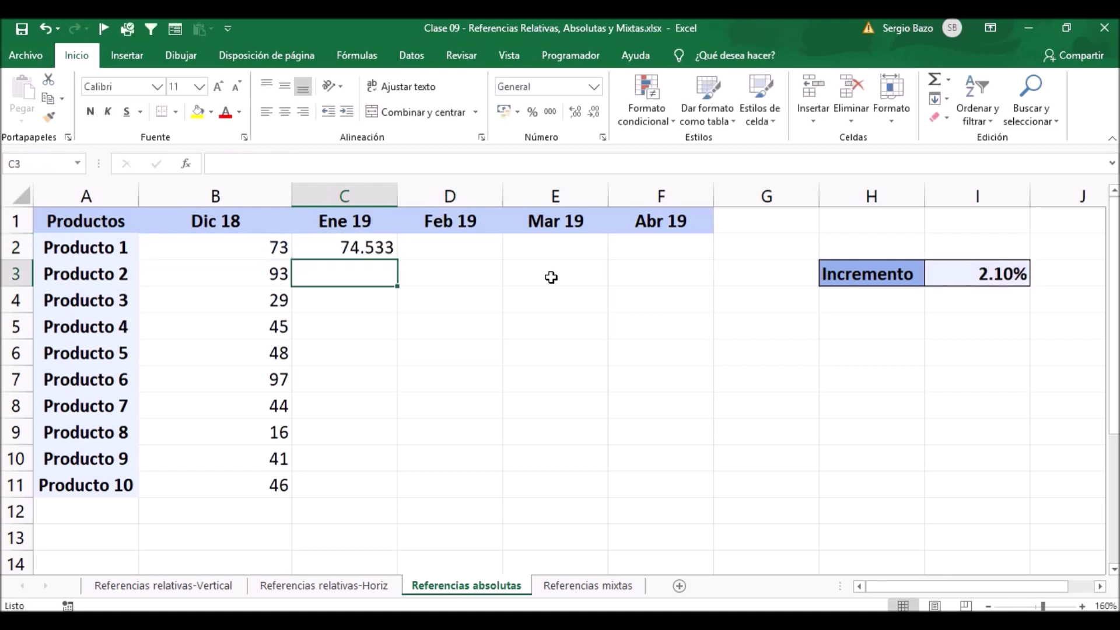
click(367, 245)
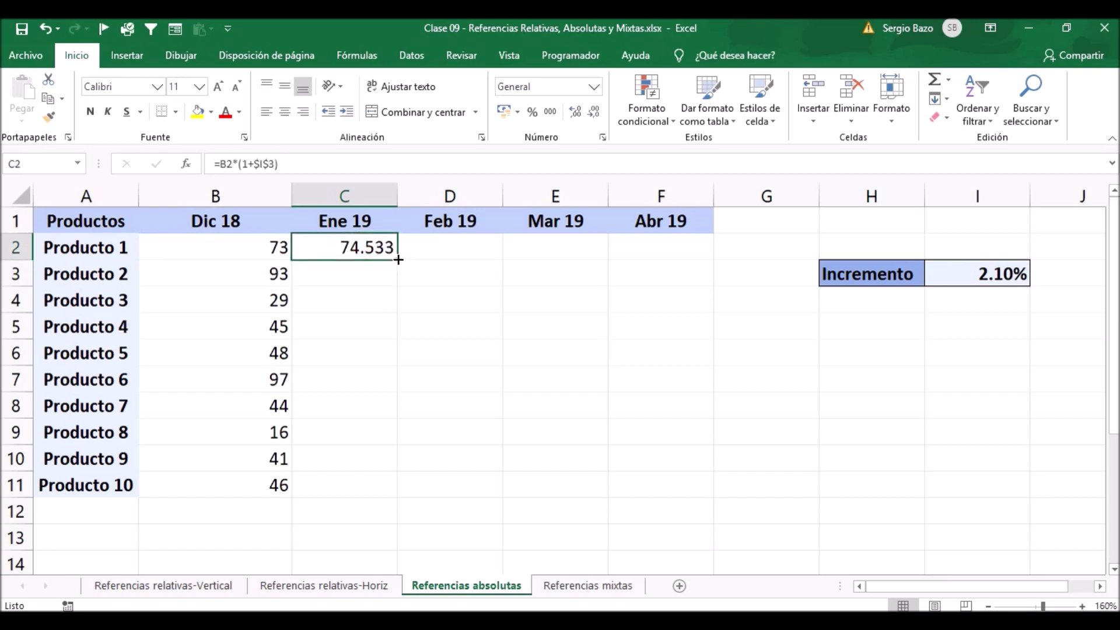
drag(398, 259, 397, 494)
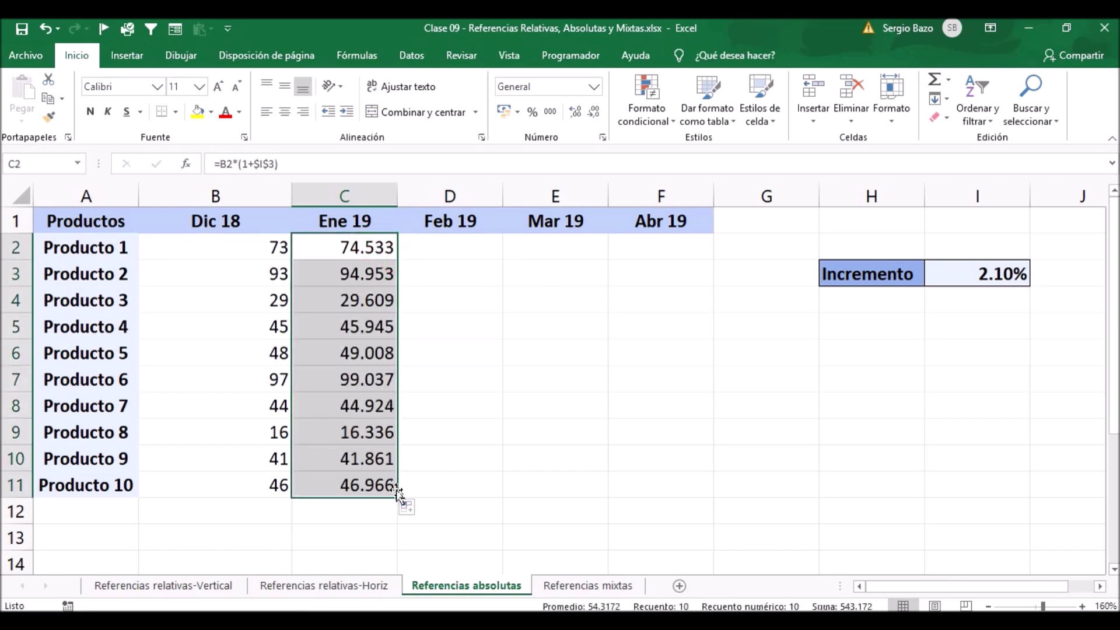
drag(397, 494, 714, 520)
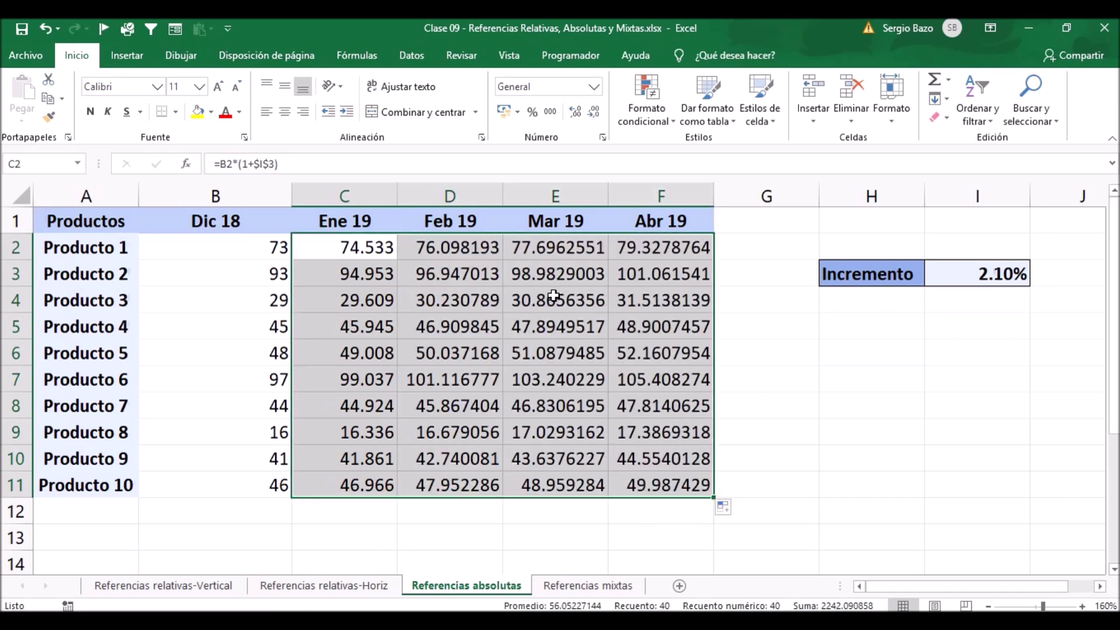
double_click(550, 328)
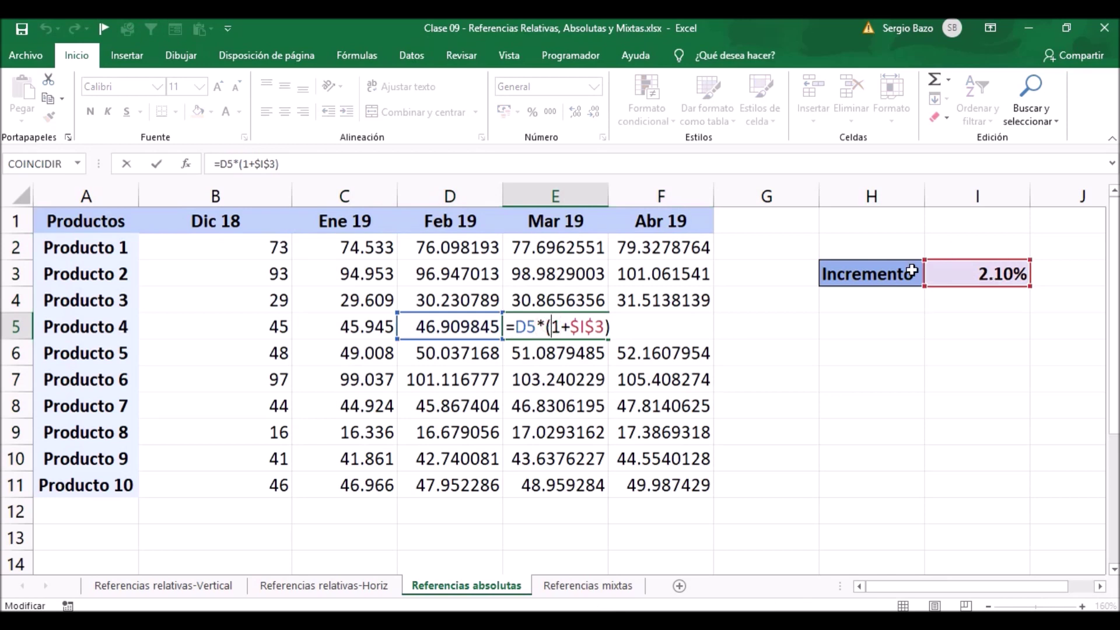
double_click(580, 327)
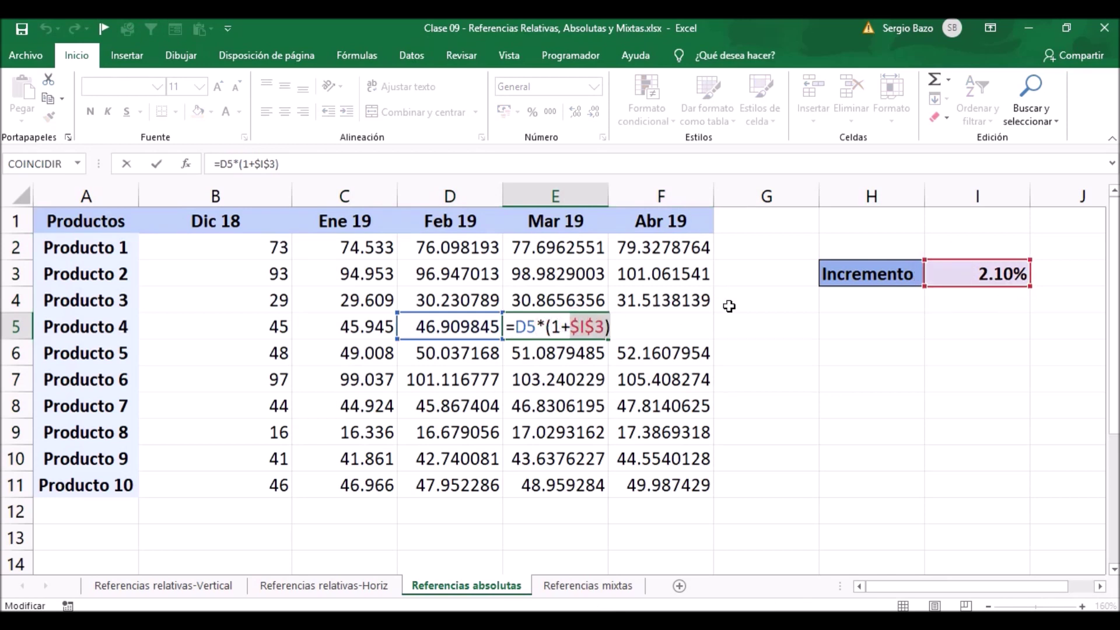
key(ctrl+Return)
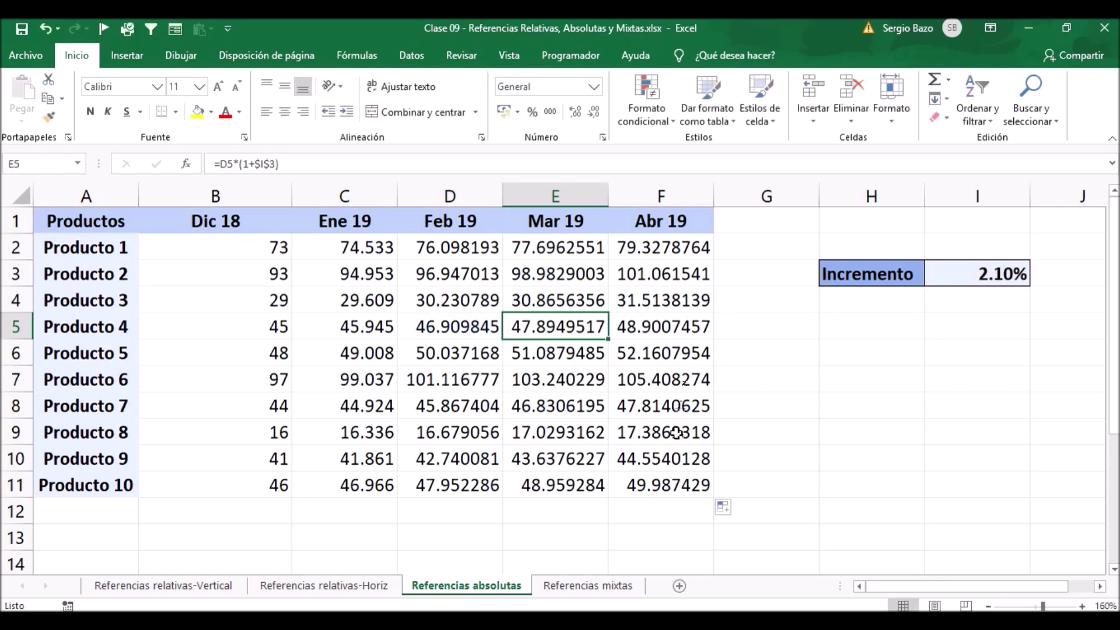
double_click(676, 432)
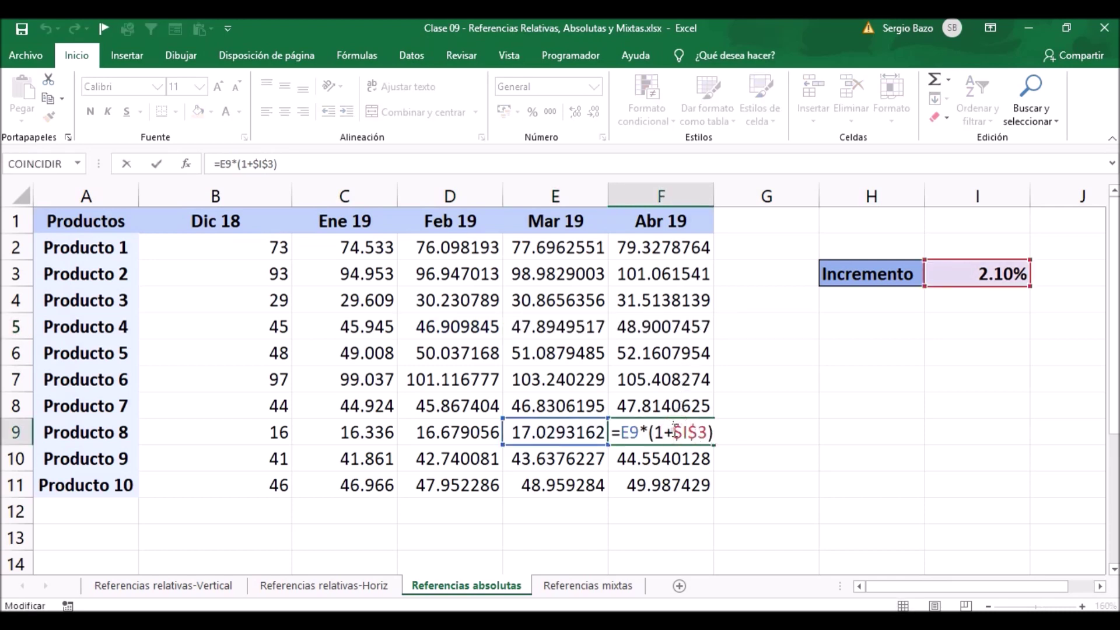
key(Escape)
double_click(374, 379)
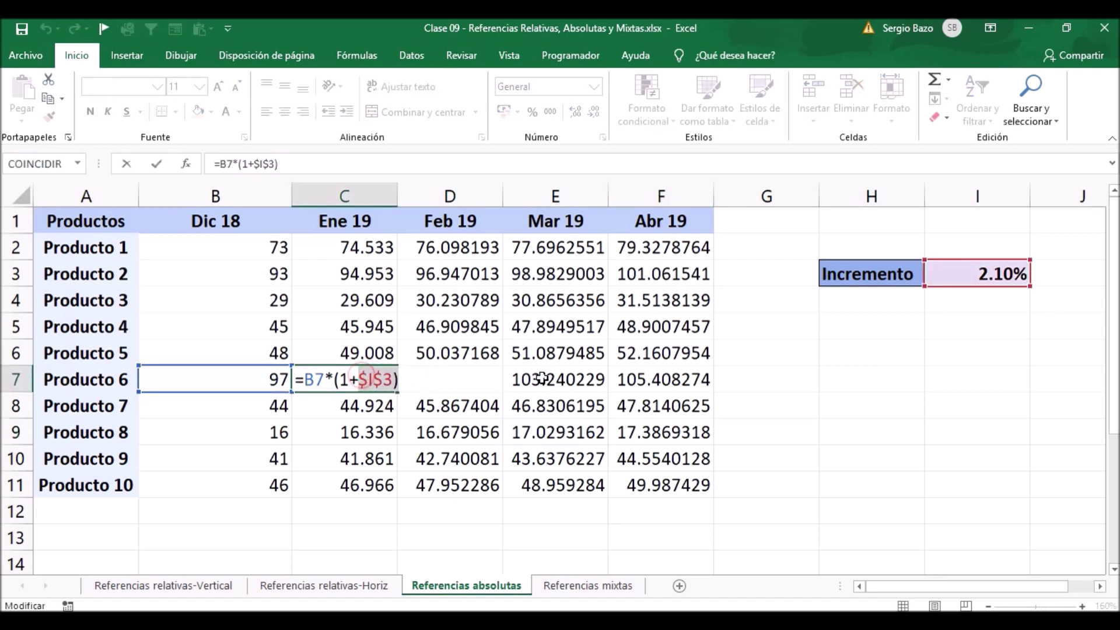
key(ctrl+Return)
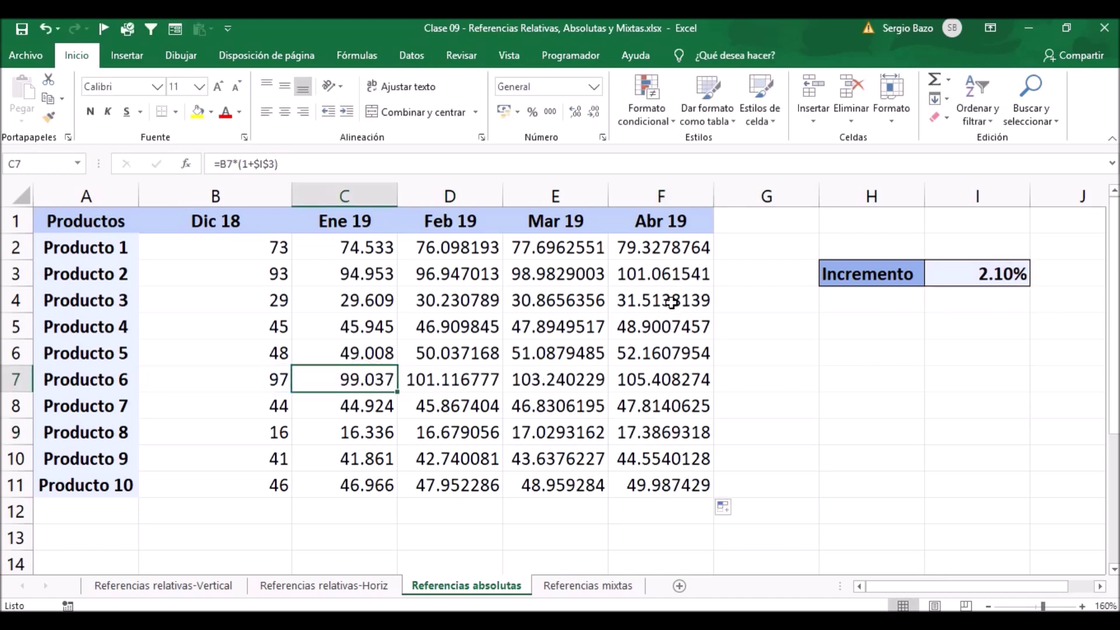
click(671, 300)
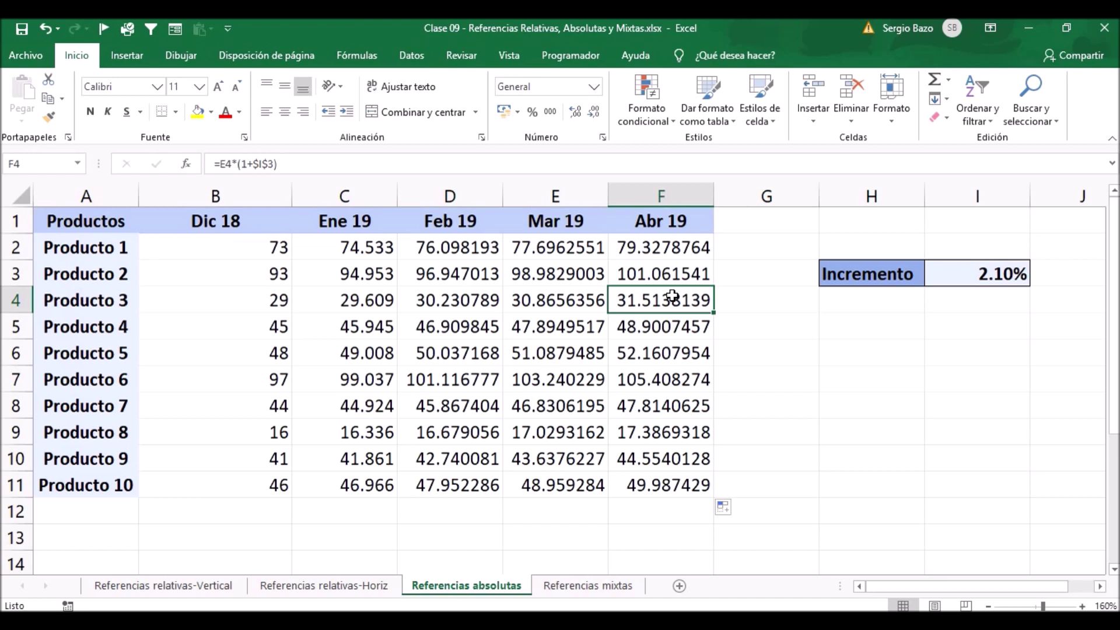
double_click(348, 247)
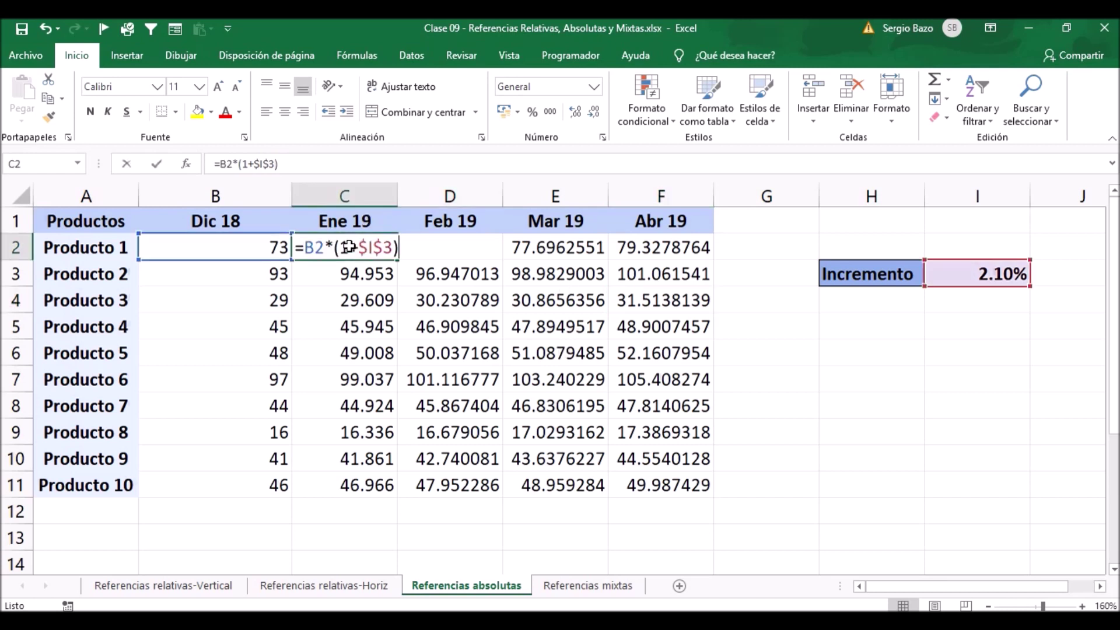
click(375, 247)
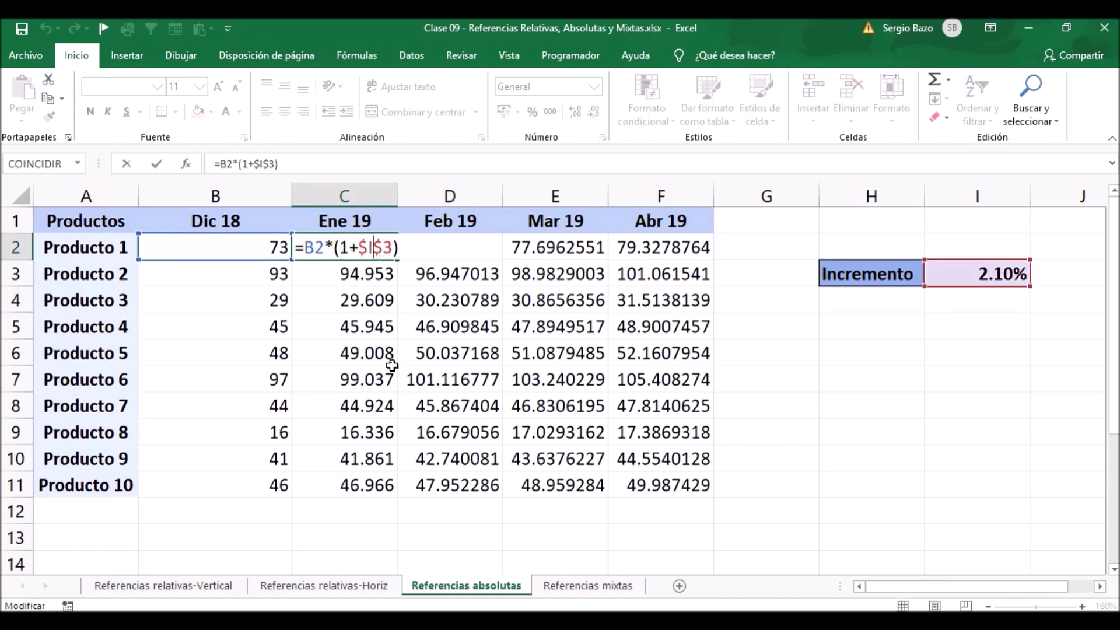
click(394, 247)
key(Return)
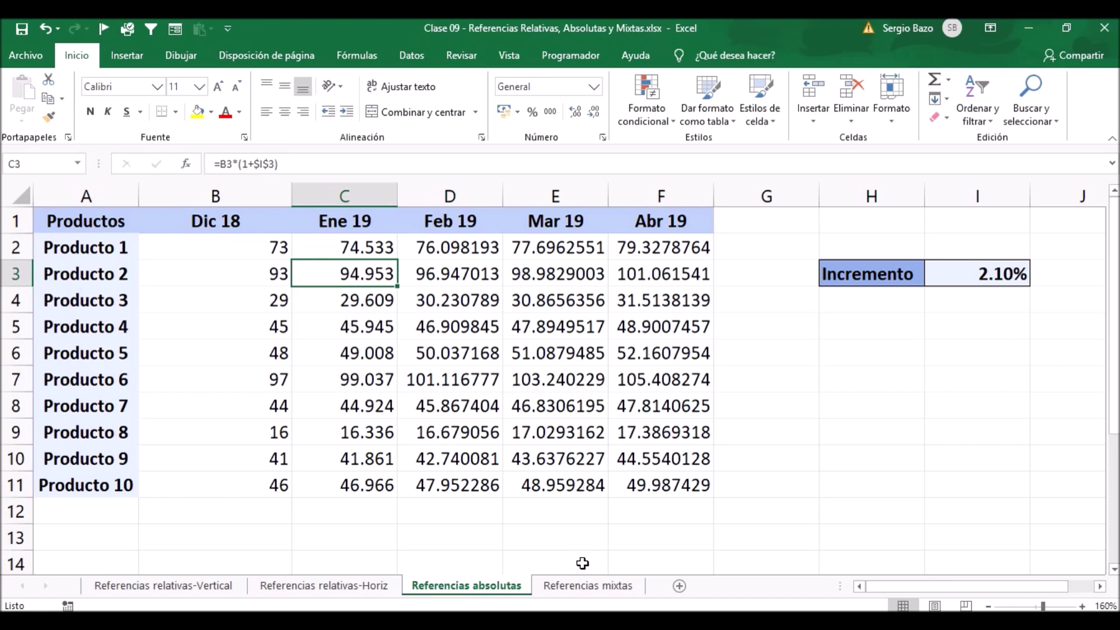
Step: Switch to the Referencias mixtas sheet and zoom in to about 170%, scrolled to column A
click(598, 589)
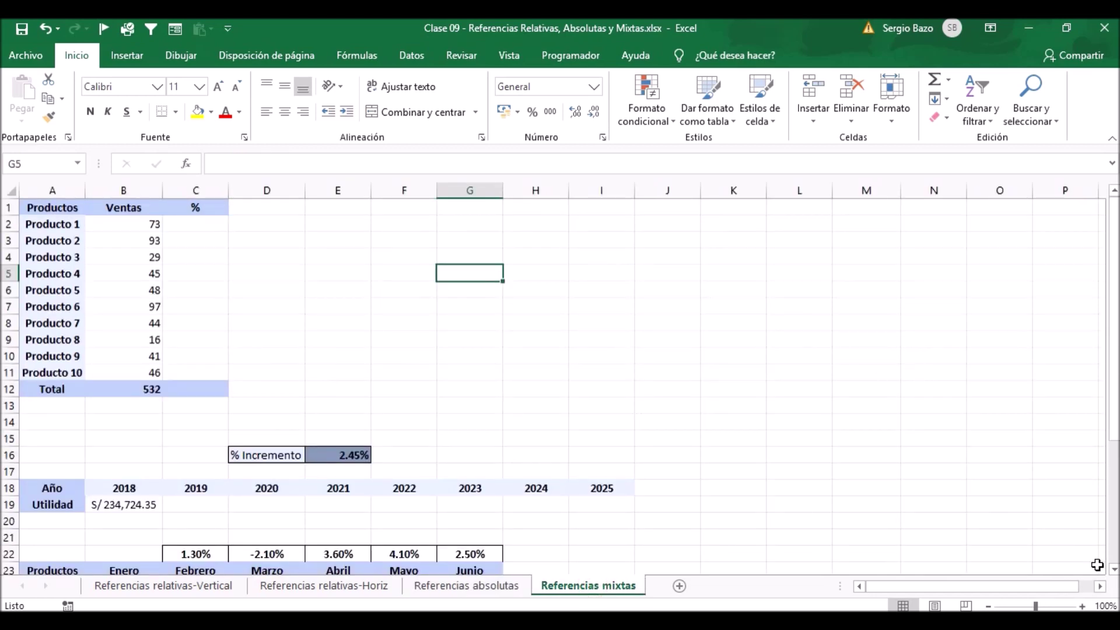
click(1082, 606)
click(1082, 606)
click(1082, 606)
click(1082, 606)
click(1082, 606)
click(1082, 605)
click(1081, 605)
scroll(597, 351, up, 2)
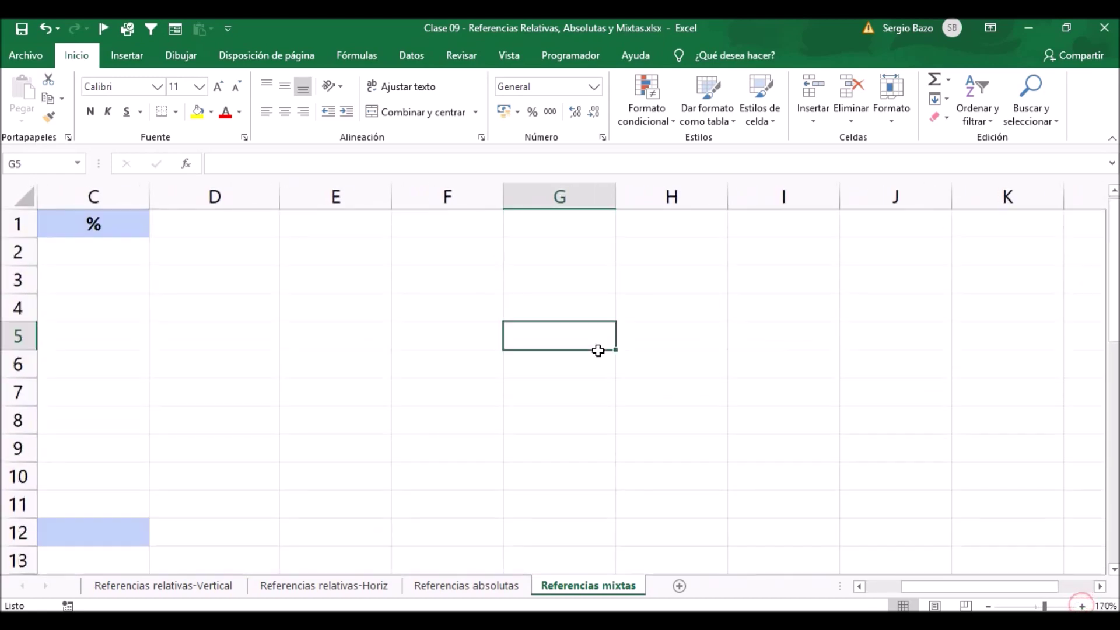
drag(933, 586, 898, 586)
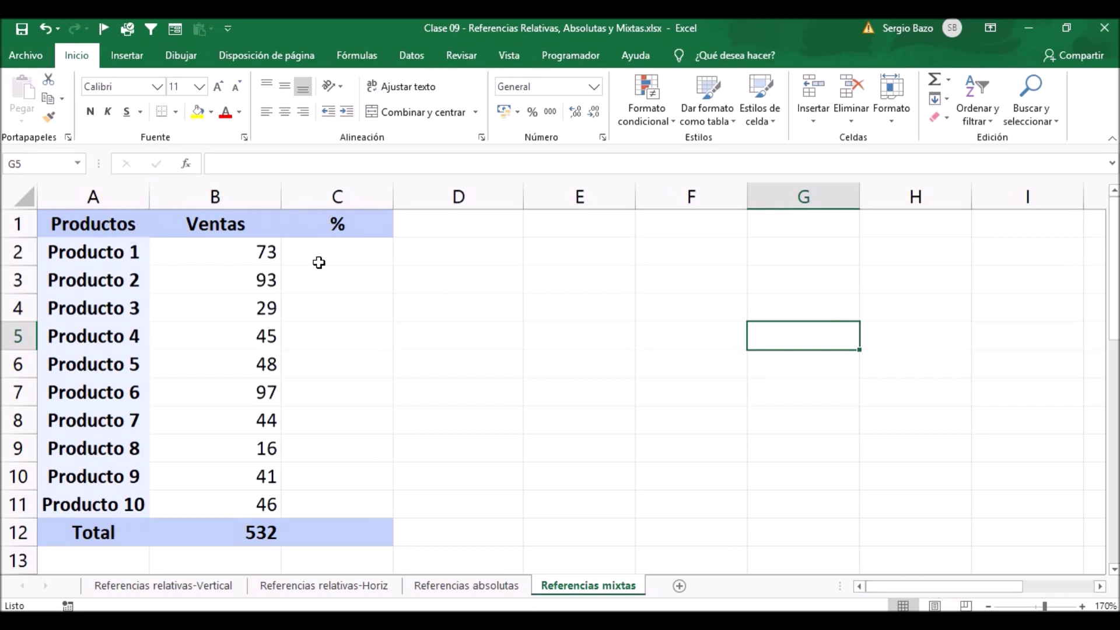
Step: Point out Producto 1's 73 sales and the 532 total in B12, then begin a formula in C2
click(340, 251)
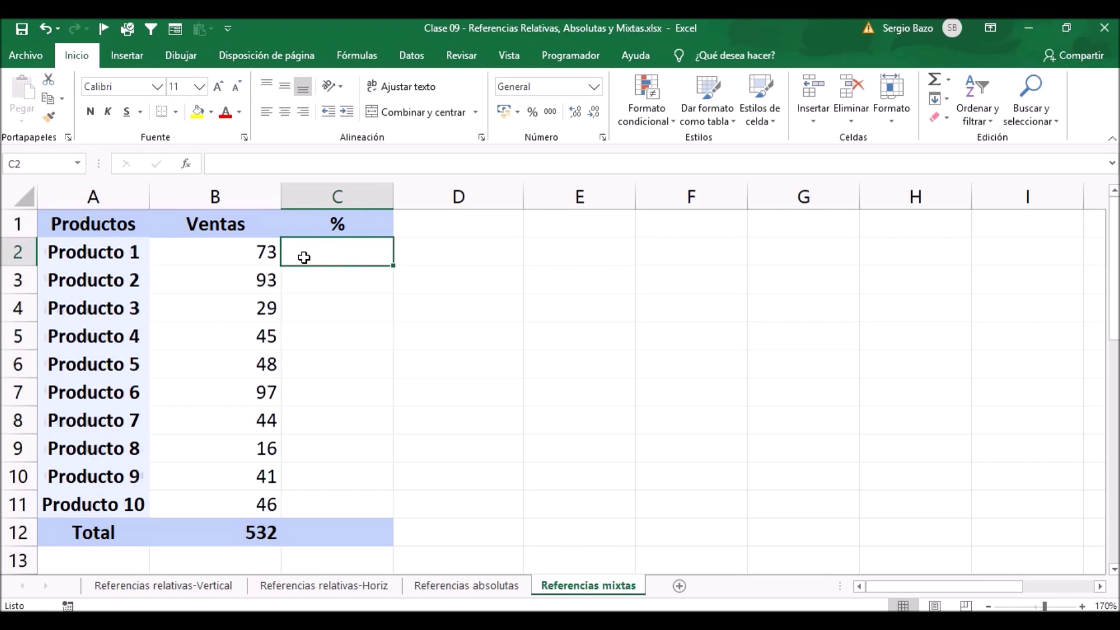
click(219, 251)
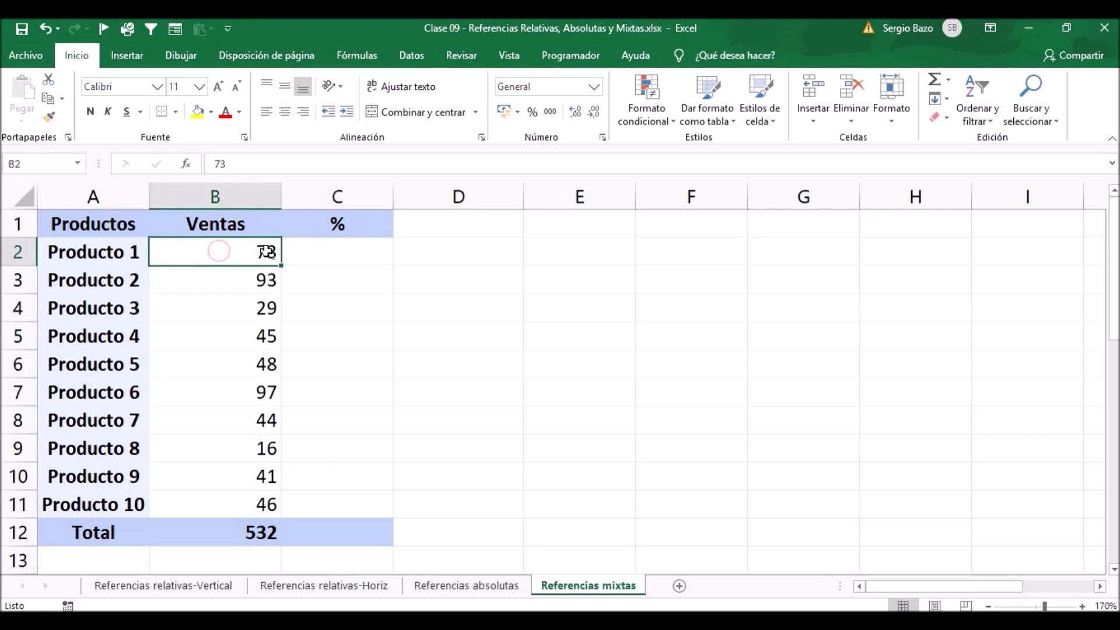
click(257, 532)
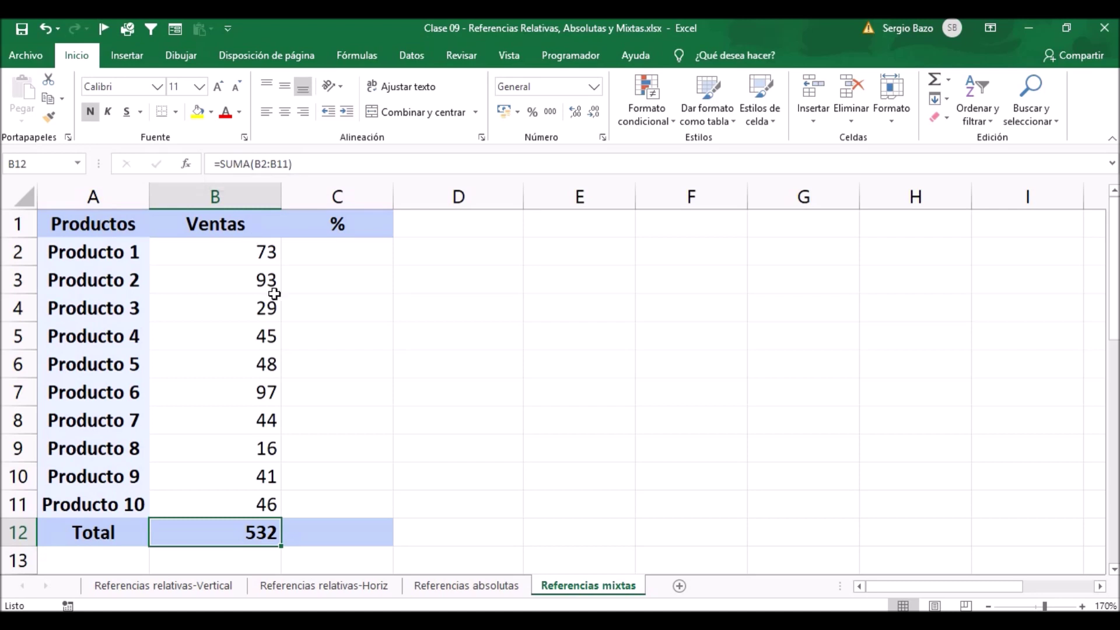
click(337, 251)
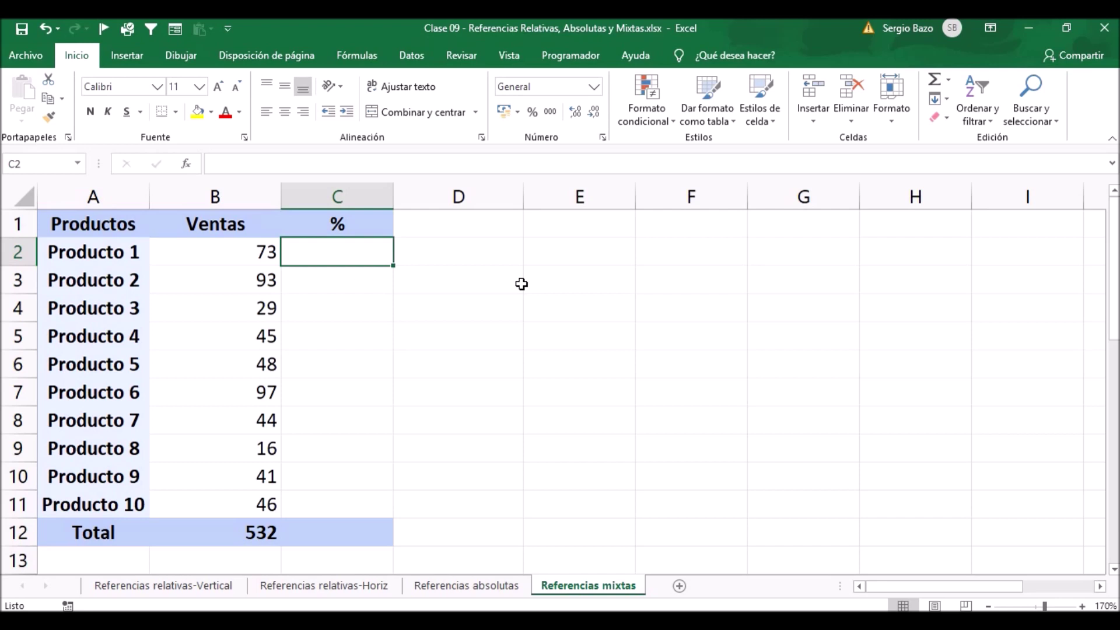
text(=)
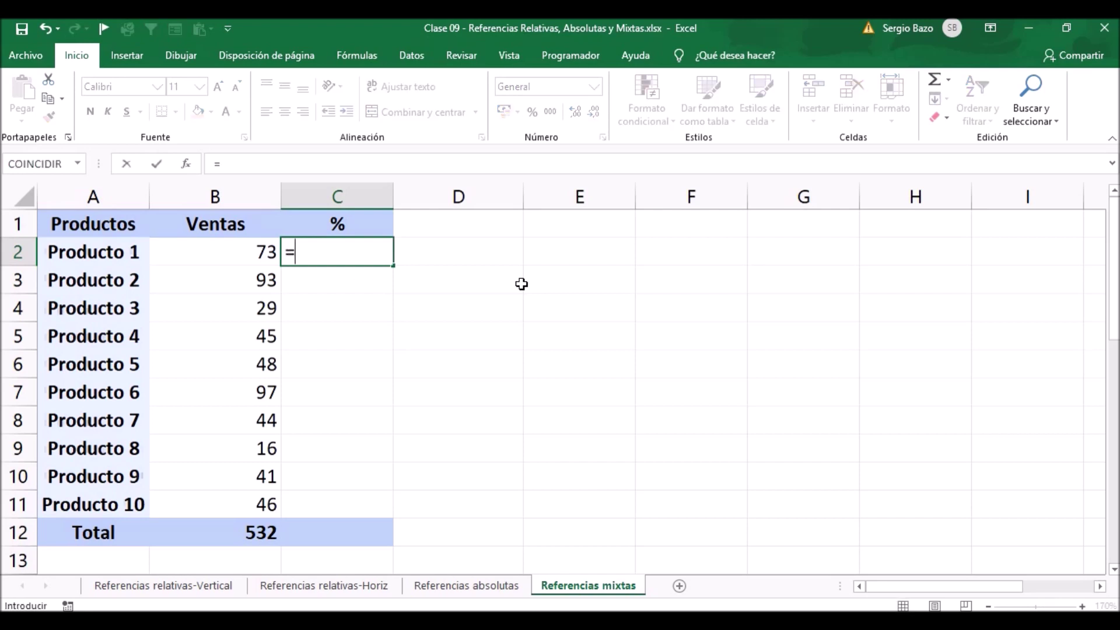
Step: Enter =B2/B12 in C2 for Producto 1's share and copy it down to C11
key(Left)
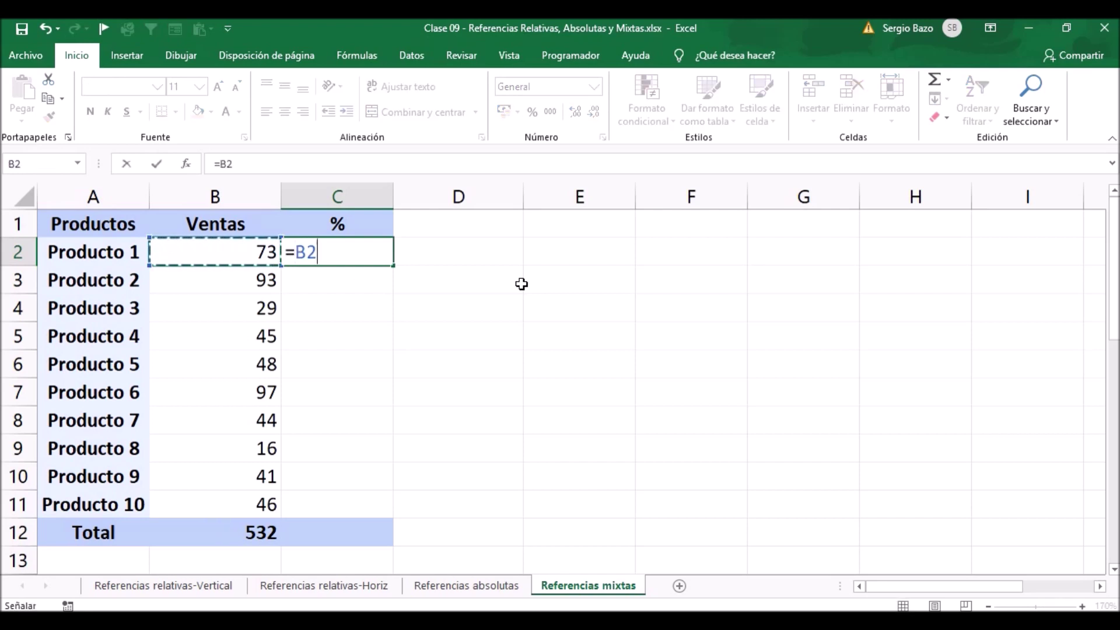
text(/)
key(Down)
key(Down)
key(Down)
key(Down)
key(Down)
key(Down)
key(Down)
key(Down)
key(Down)
key(Down)
key(Left)
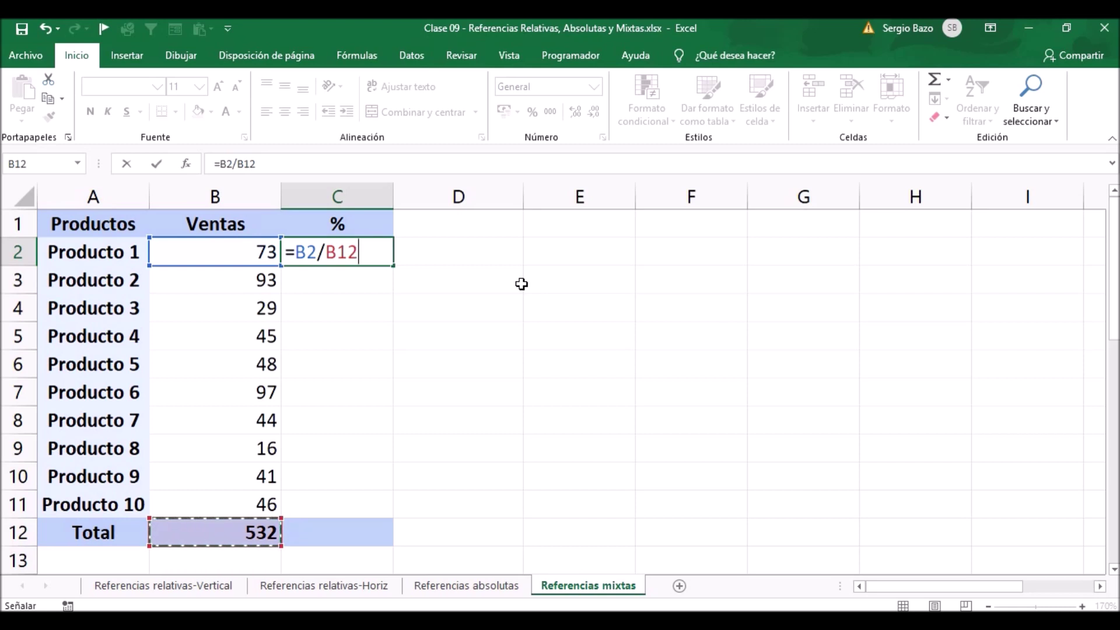
key(ctrl+Return)
key(Return)
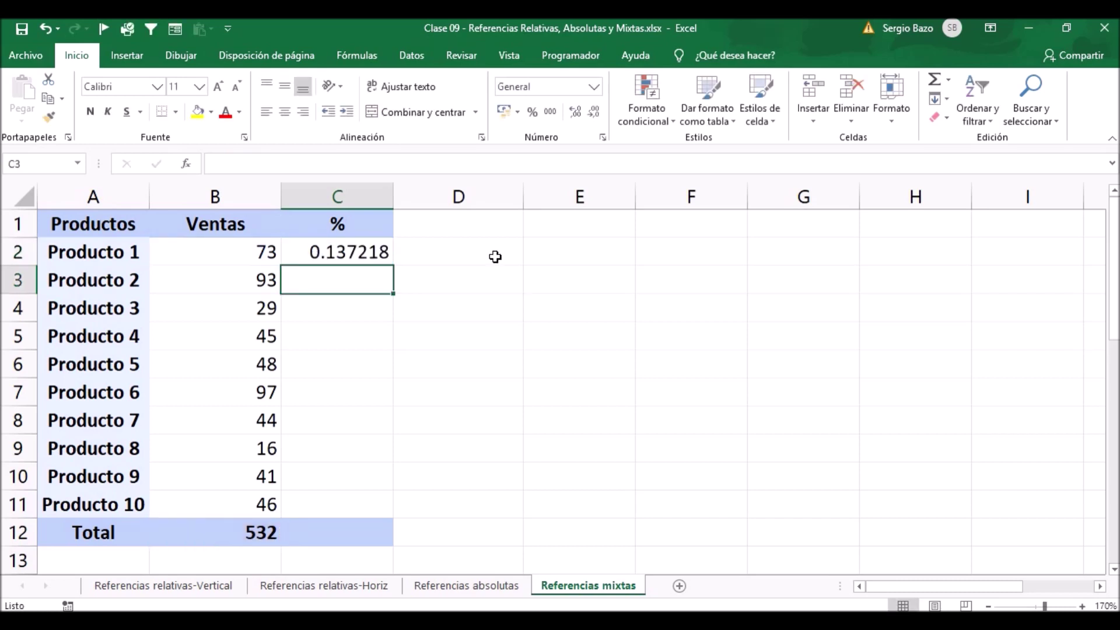
click(367, 252)
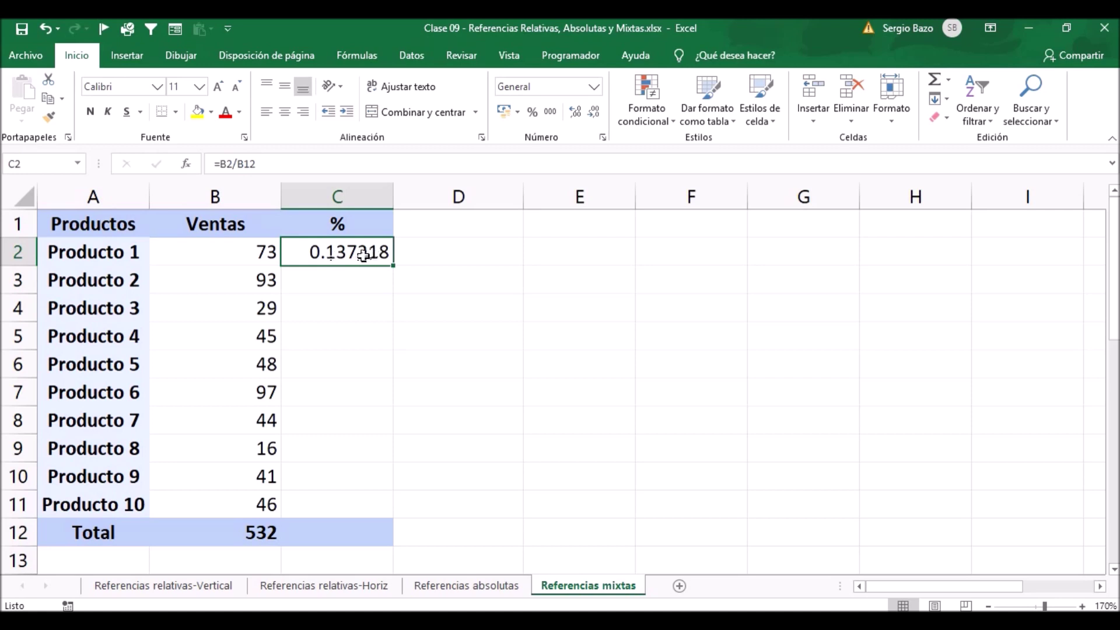
mouse_move(392, 265)
mouse_down()
mouse_move(399, 447)
mouse_move(388, 505)
mouse_up()
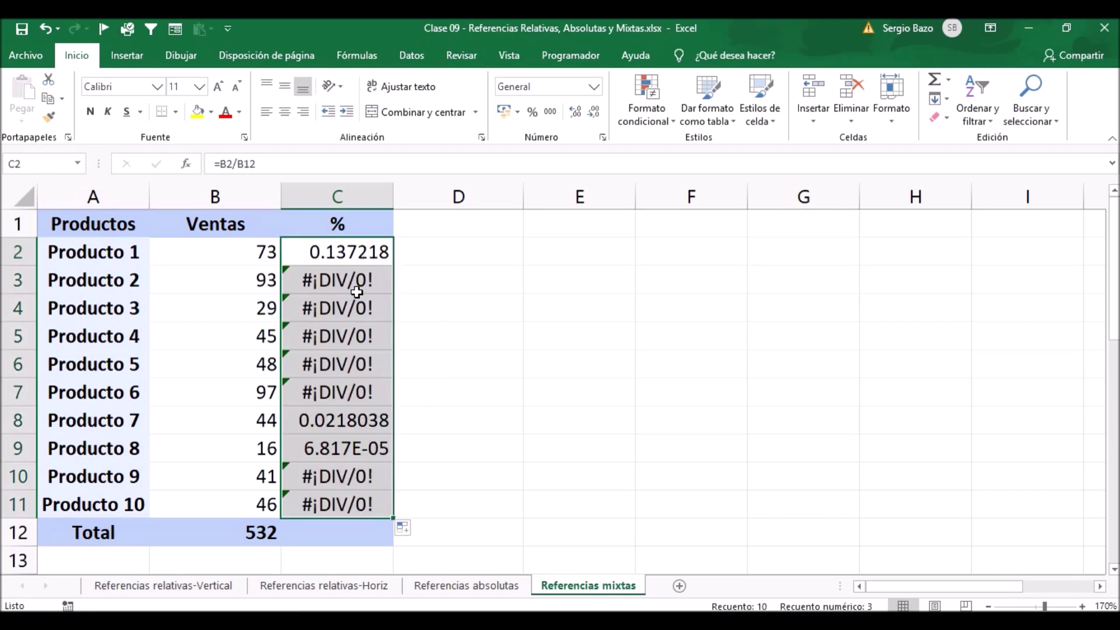
Step: Inspect the C2–C4 formulas to see the divisor shifting to empty rows, then reopen C2
double_click(350, 252)
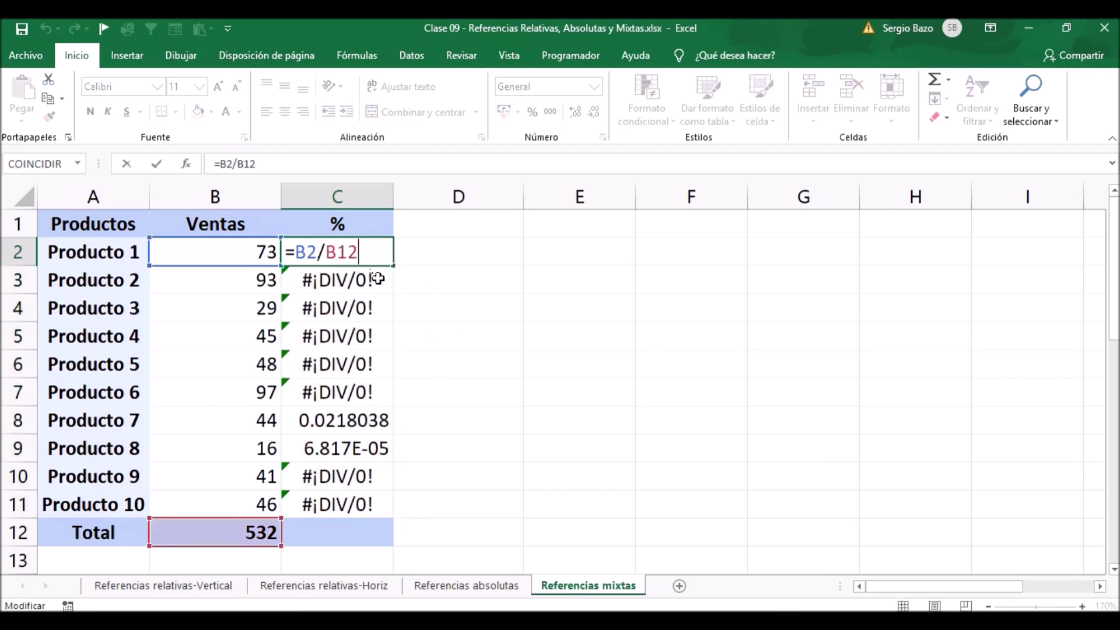
key(Return)
double_click(377, 278)
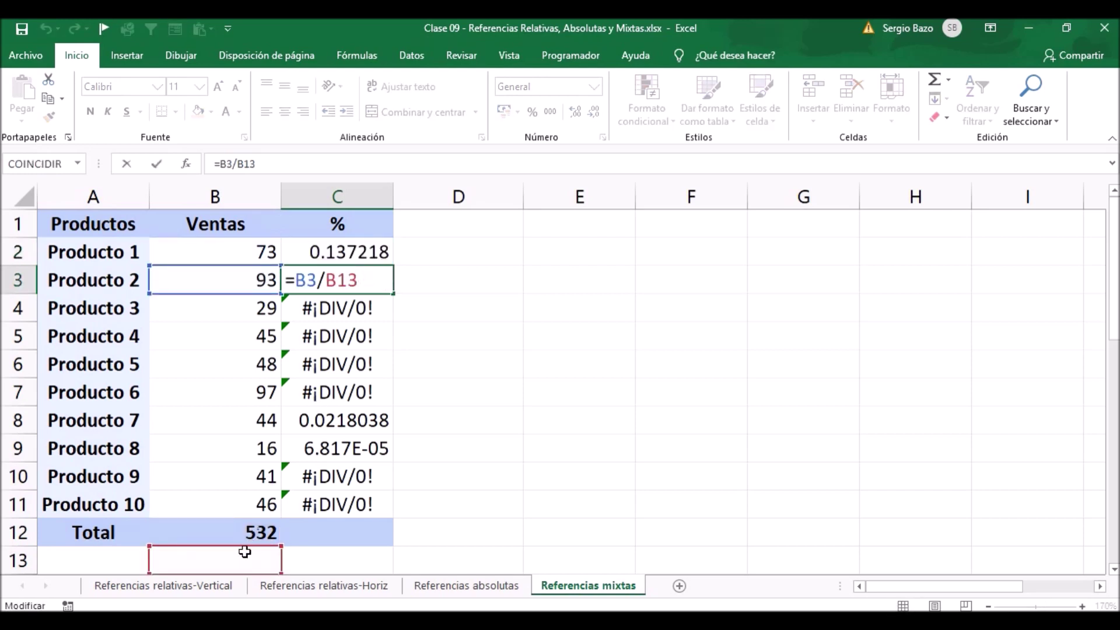
key(Return)
double_click(374, 308)
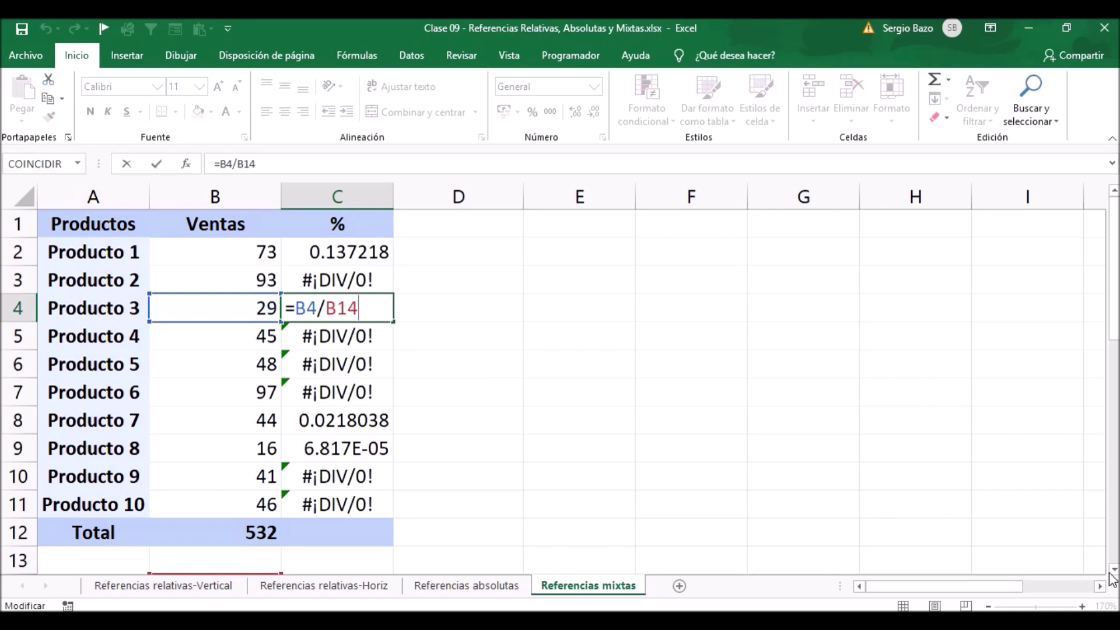
click(1113, 569)
click(1113, 568)
click(1114, 569)
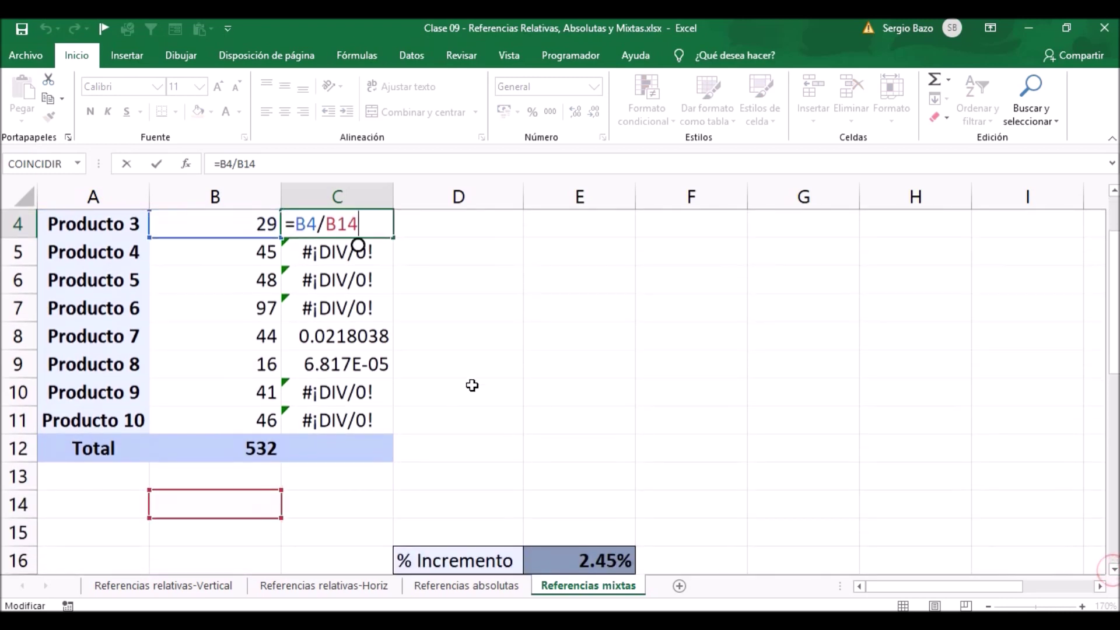
key(ctrl+Return)
scroll(456, 347, up, 1)
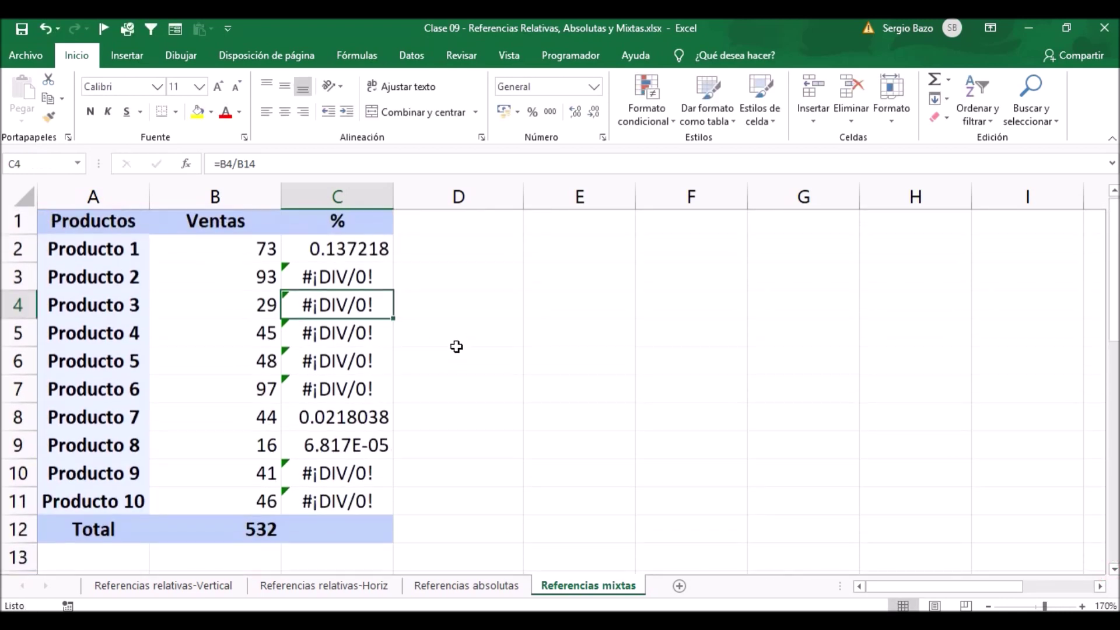
double_click(323, 250)
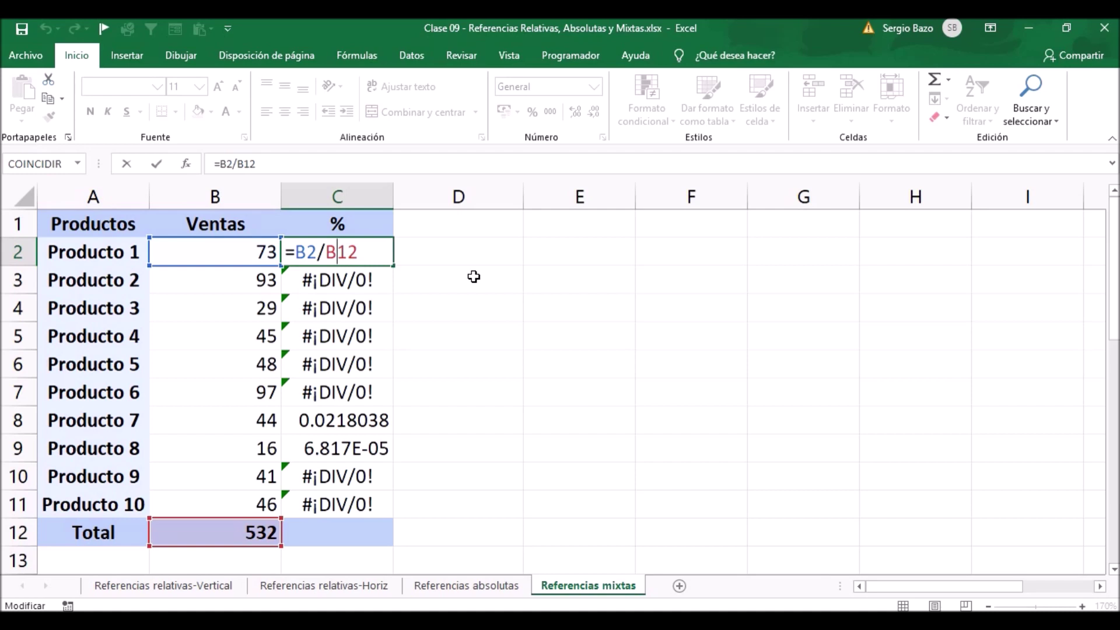
Step: Change C2 to =B2/B$12 and copy it down to C11 for correct shares of 532
click(257, 532)
text($)
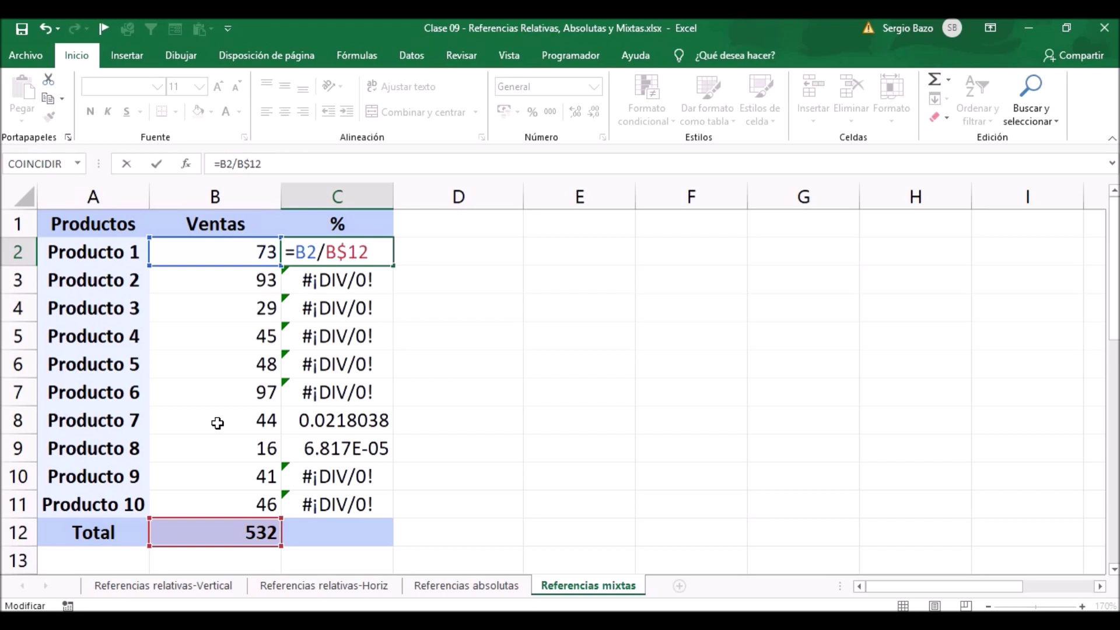
key(Left)
key(Left)
key(Return)
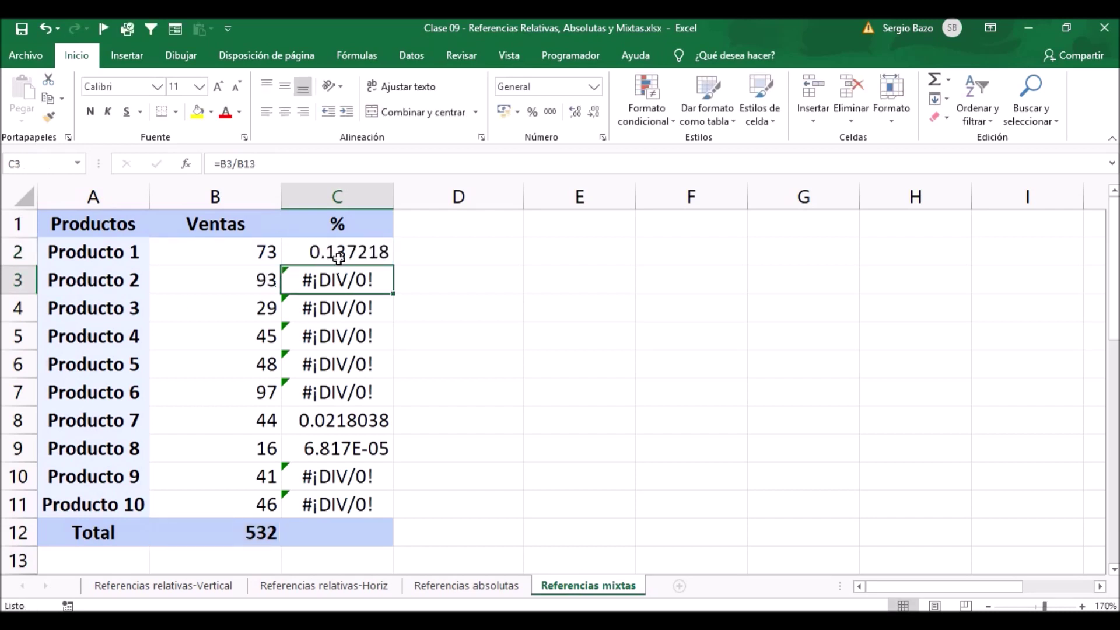
click(339, 255)
drag(388, 266, 405, 519)
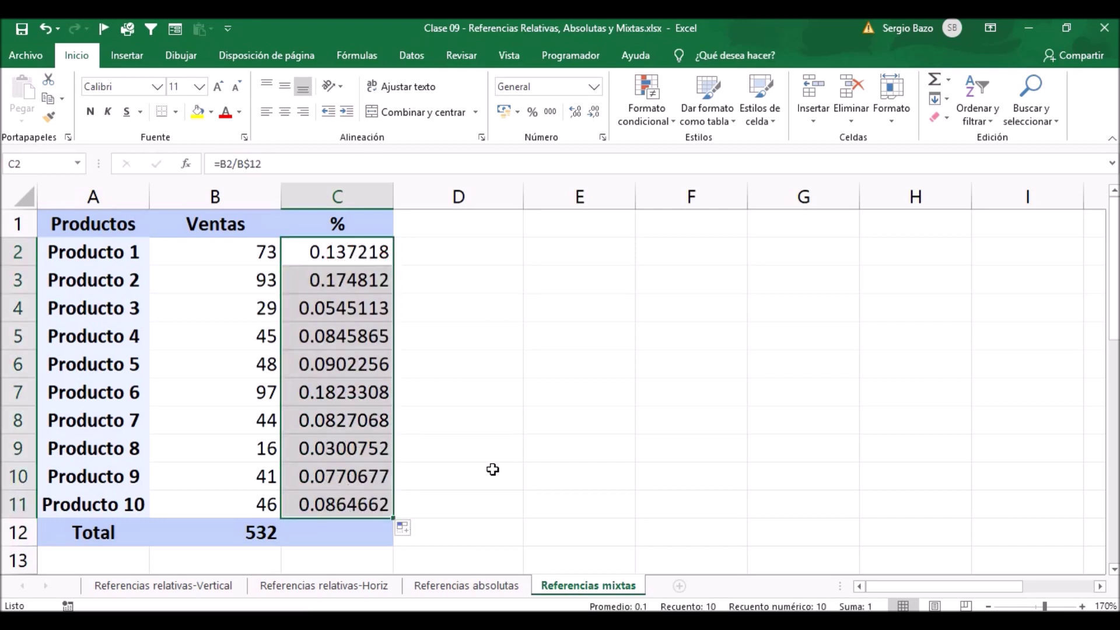
Step: Format the % column C2:C11 as percentages with two decimals
click(533, 115)
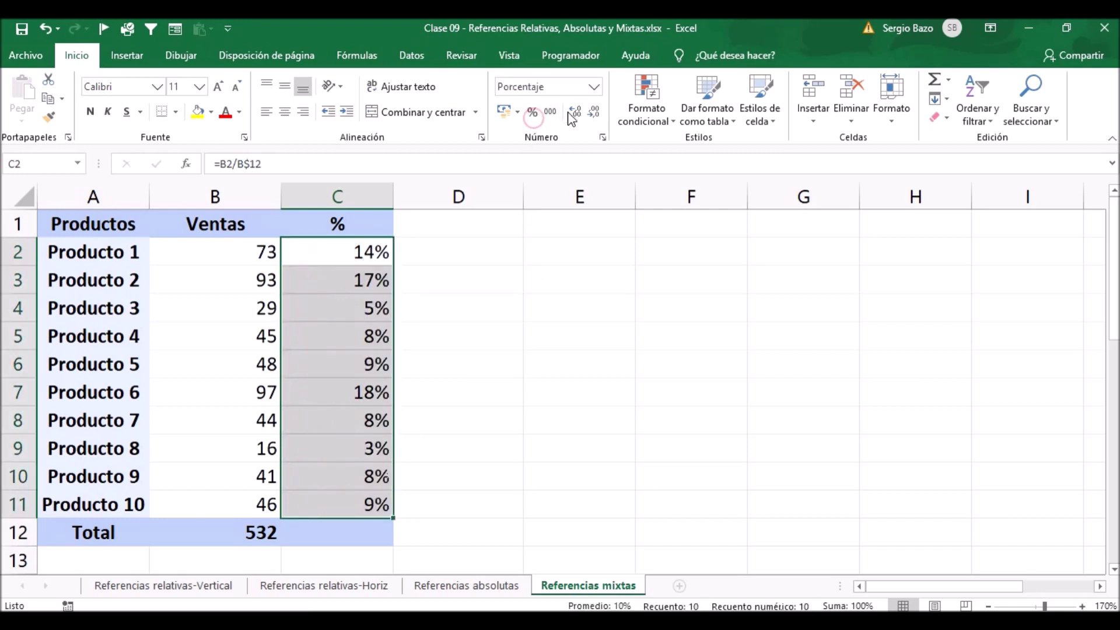
click(576, 114)
click(576, 114)
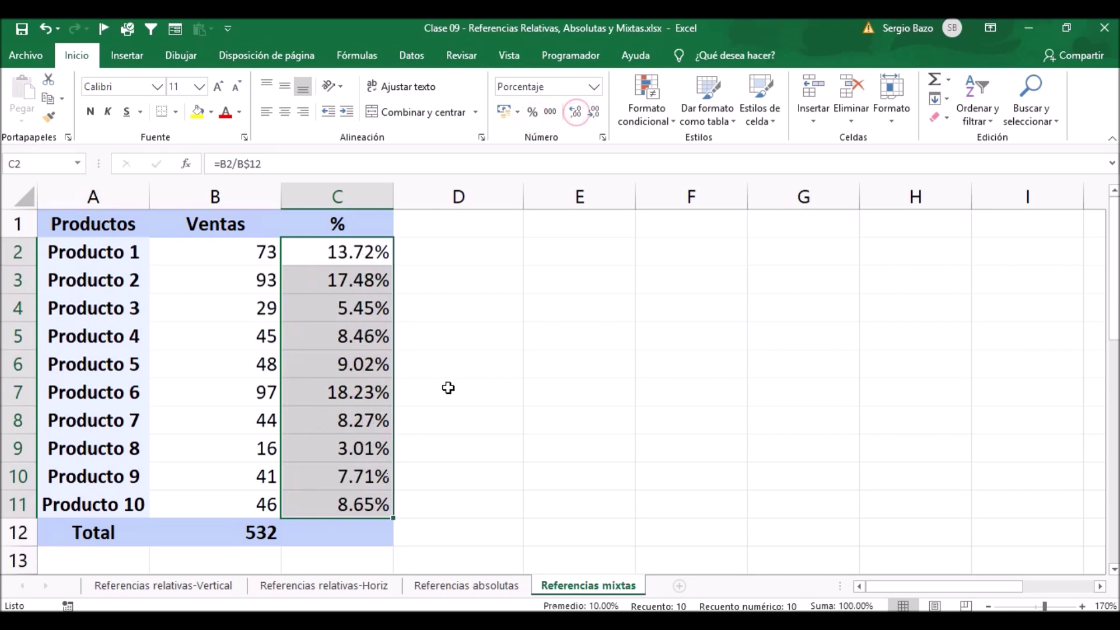
click(370, 336)
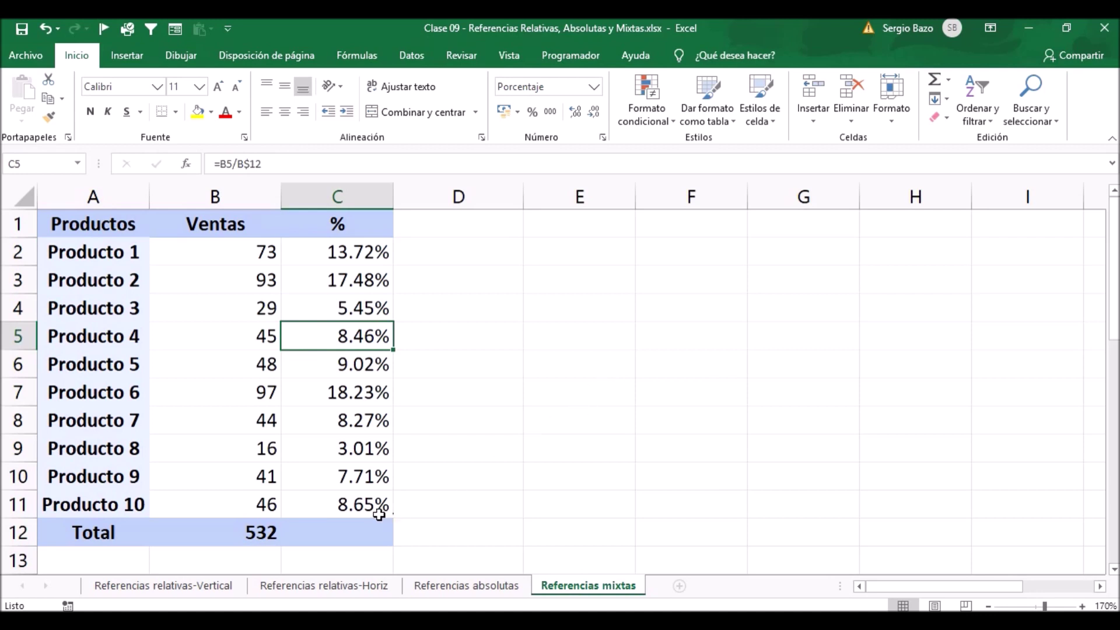
Step: Copy the SUMA total from B12 into C12 and show it as a percentage
click(357, 529)
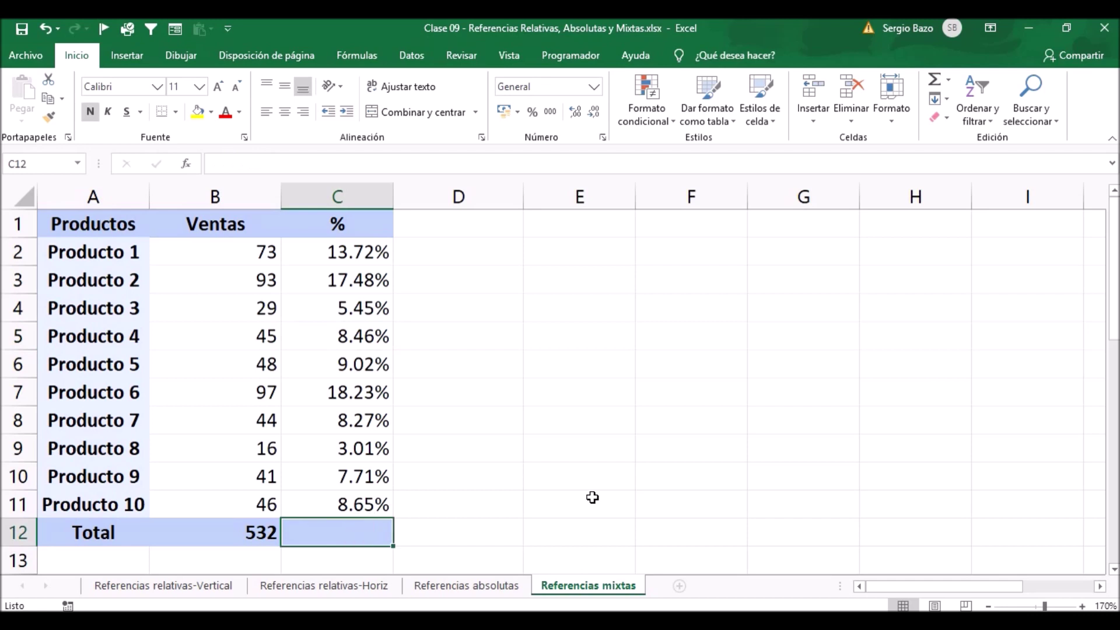
click(269, 531)
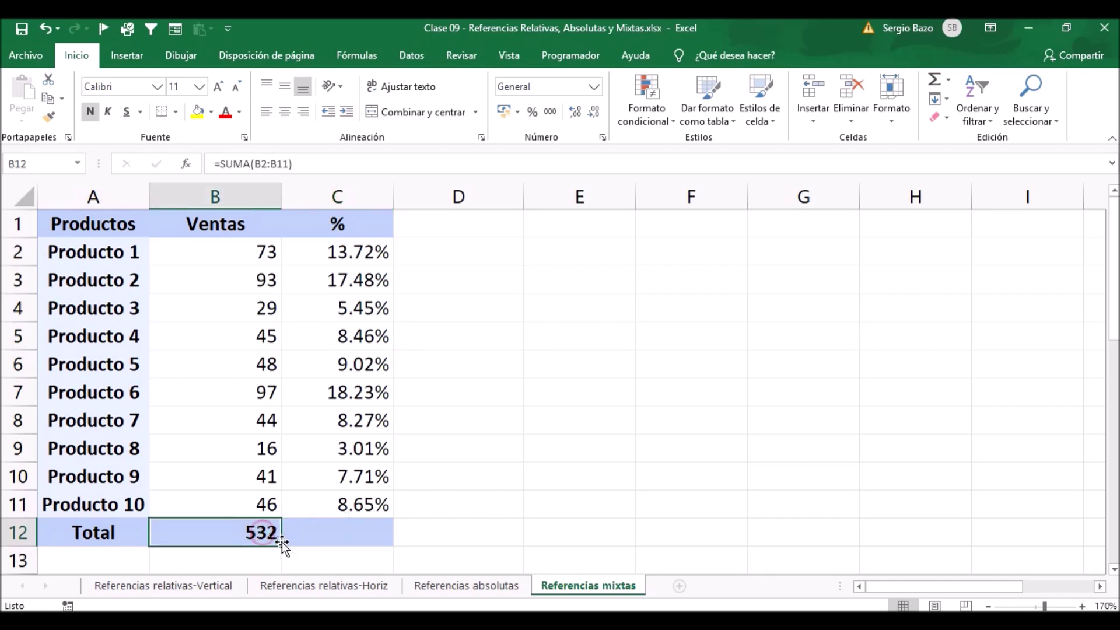
drag(290, 544, 390, 539)
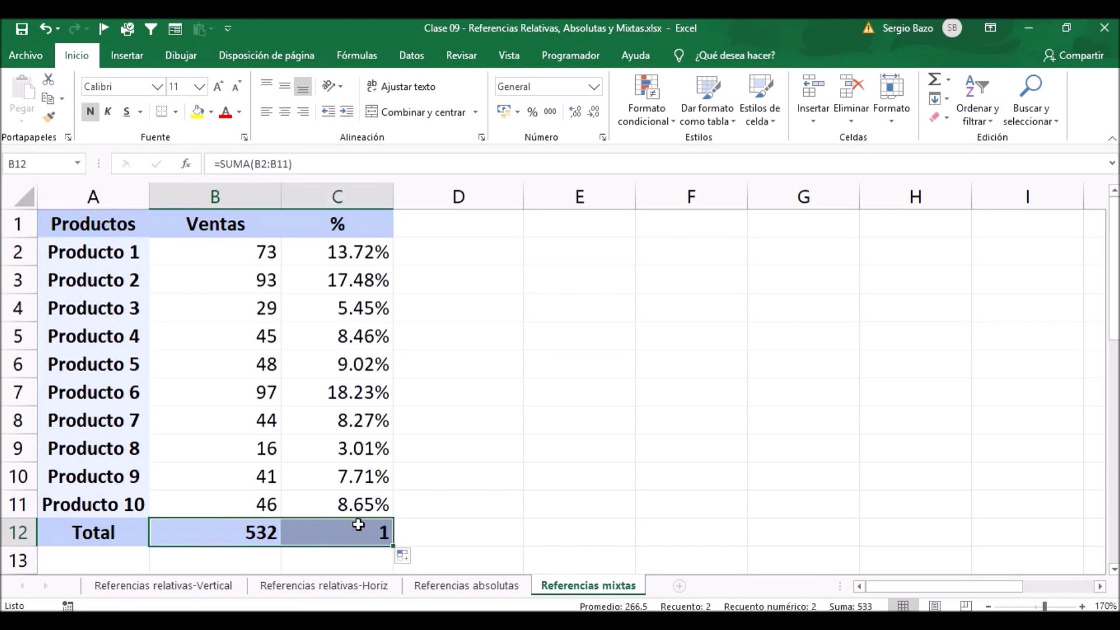
click(364, 527)
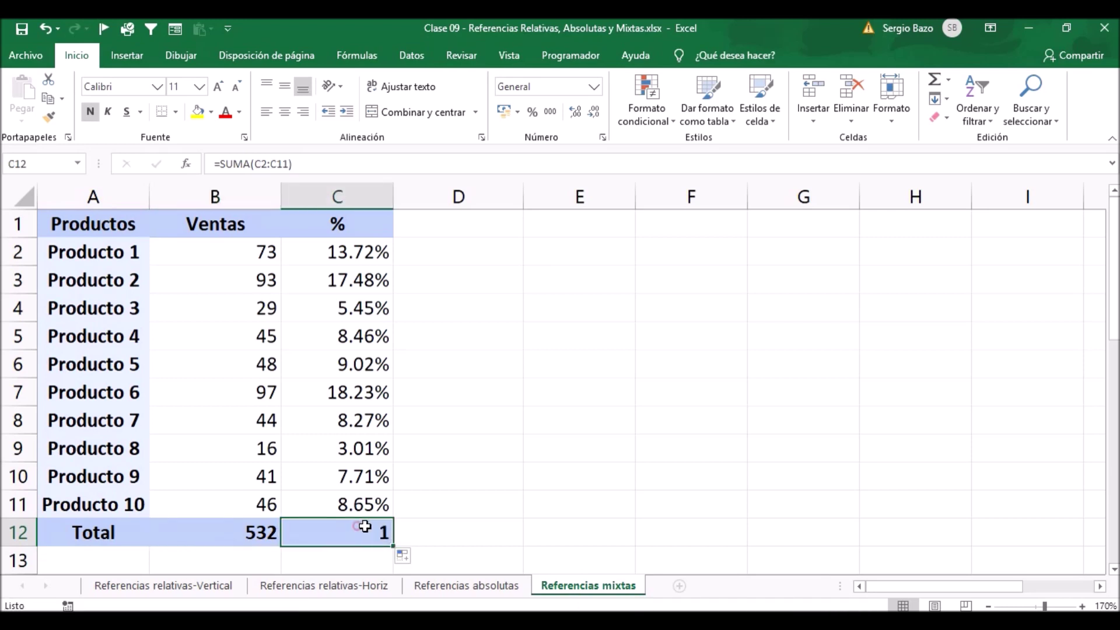
click(532, 111)
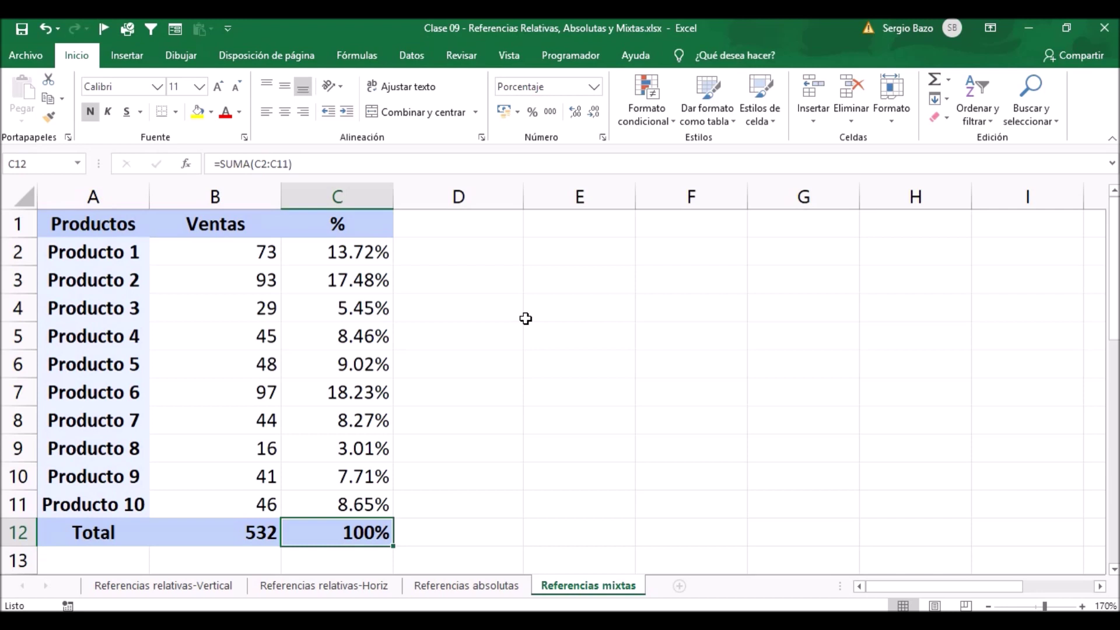
Step: Widen column B so the 2018 Utilidad value in B19 is readable
drag(1115, 244, 1102, 319)
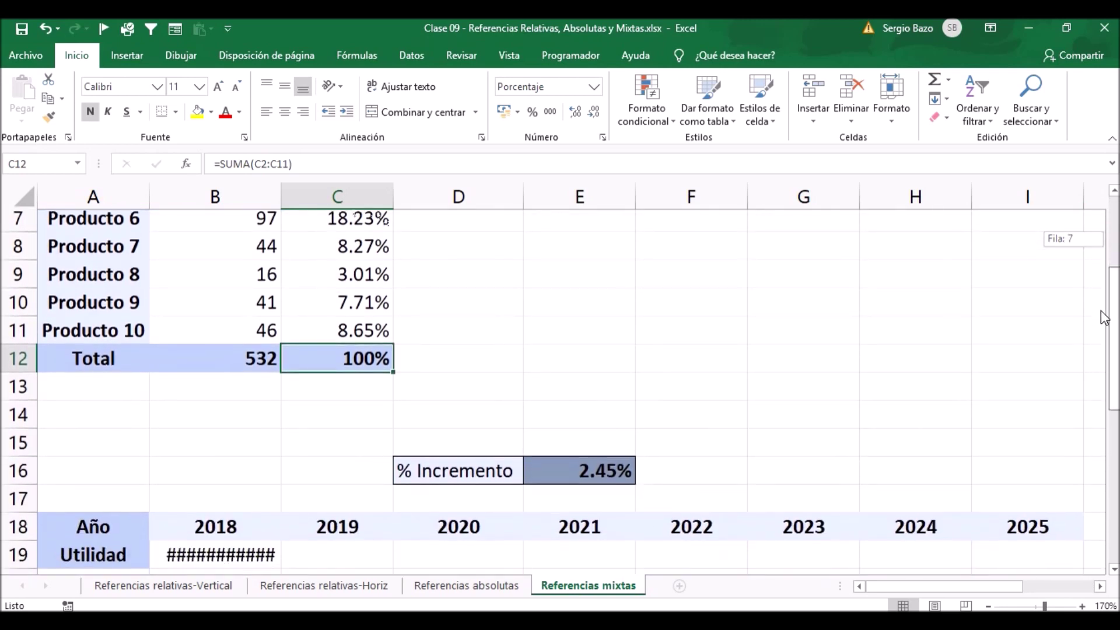
drag(1102, 319, 1107, 325)
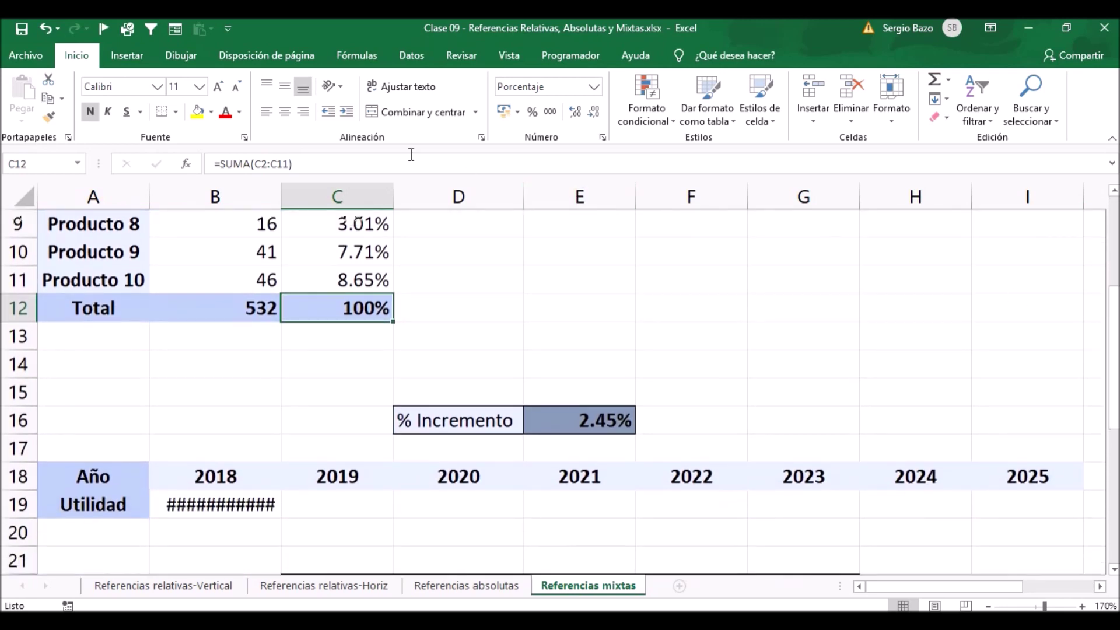
drag(282, 190, 287, 190)
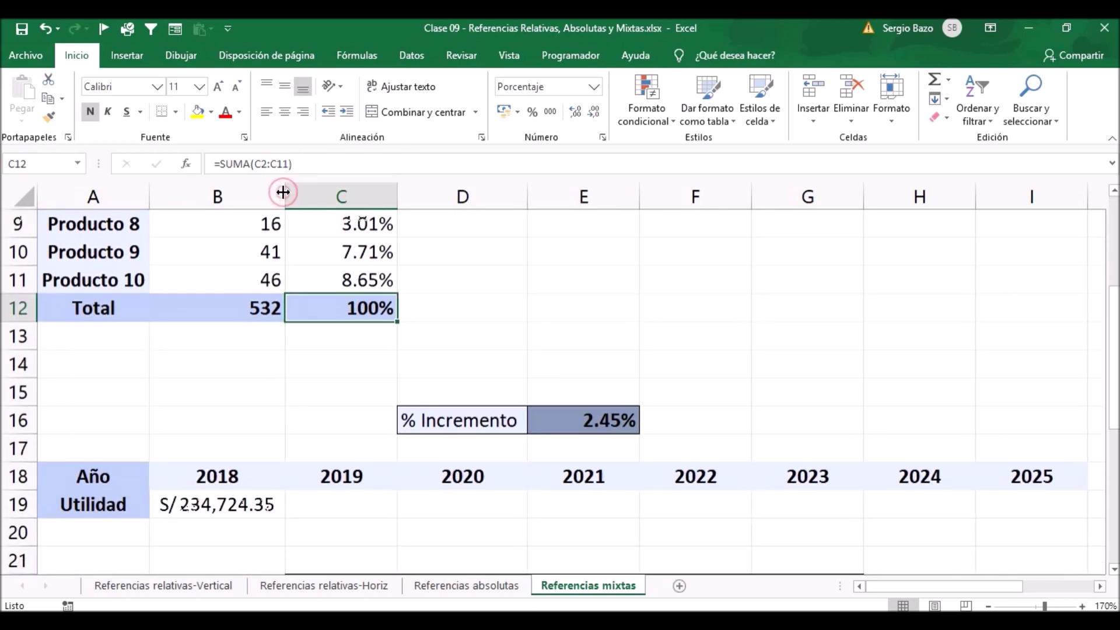
click(219, 505)
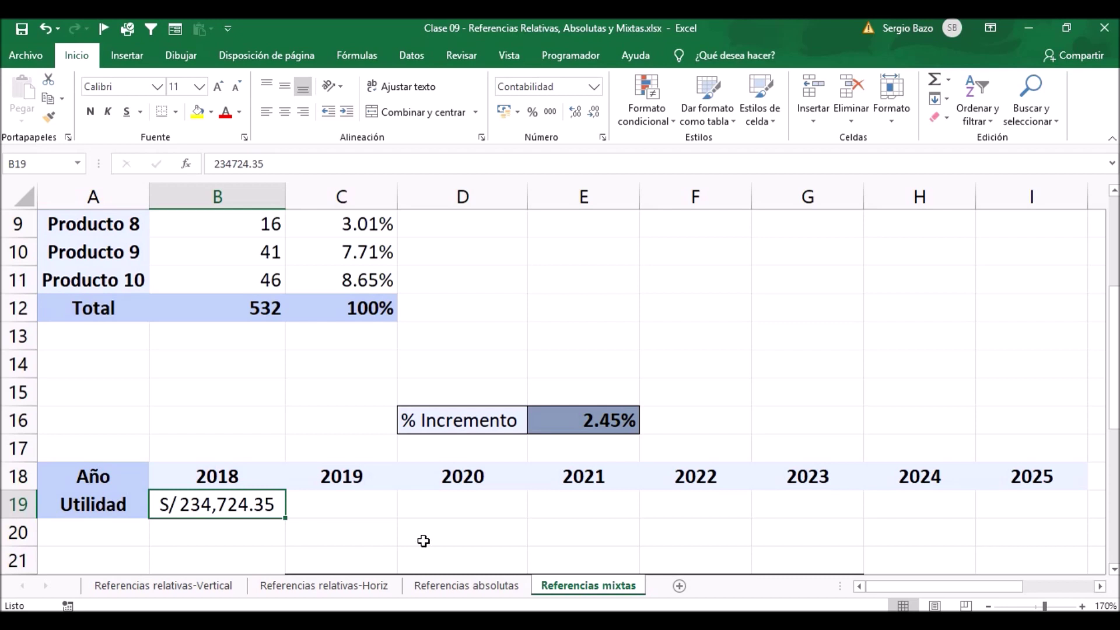
Step: Type =B19*(1+E16) in C19 for the 2019 Utilidad, without confirming it yet
click(364, 502)
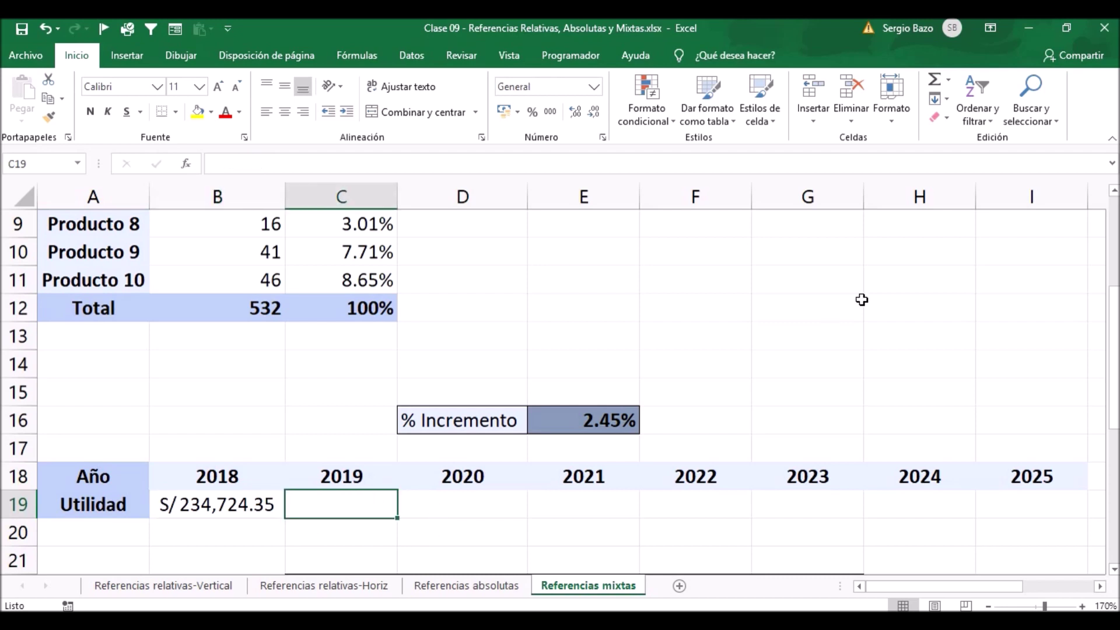
text(=)
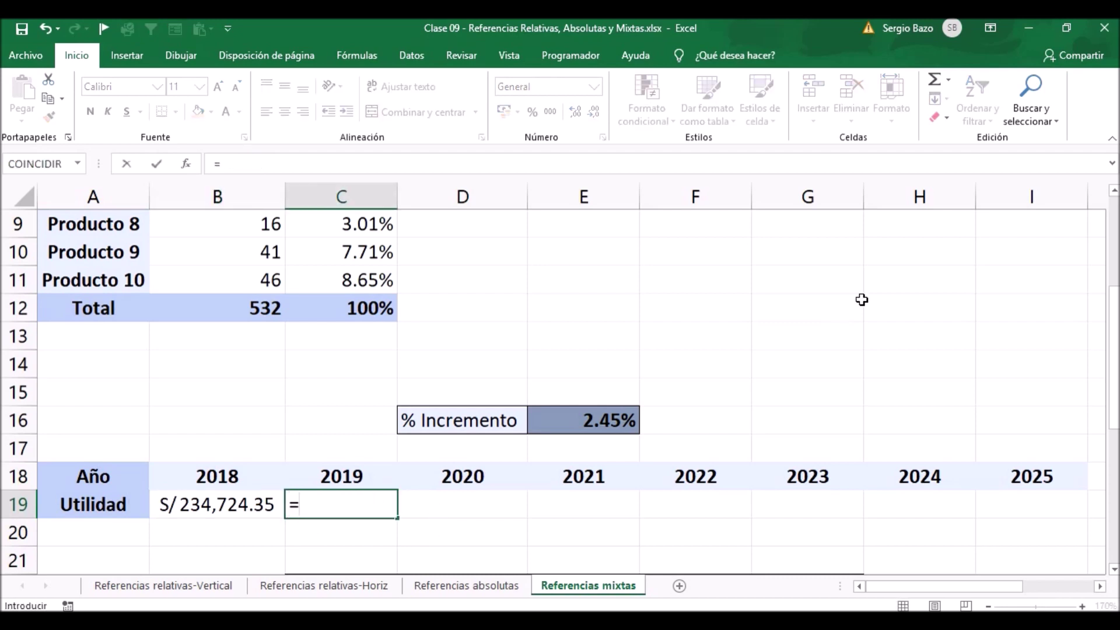
key(Left)
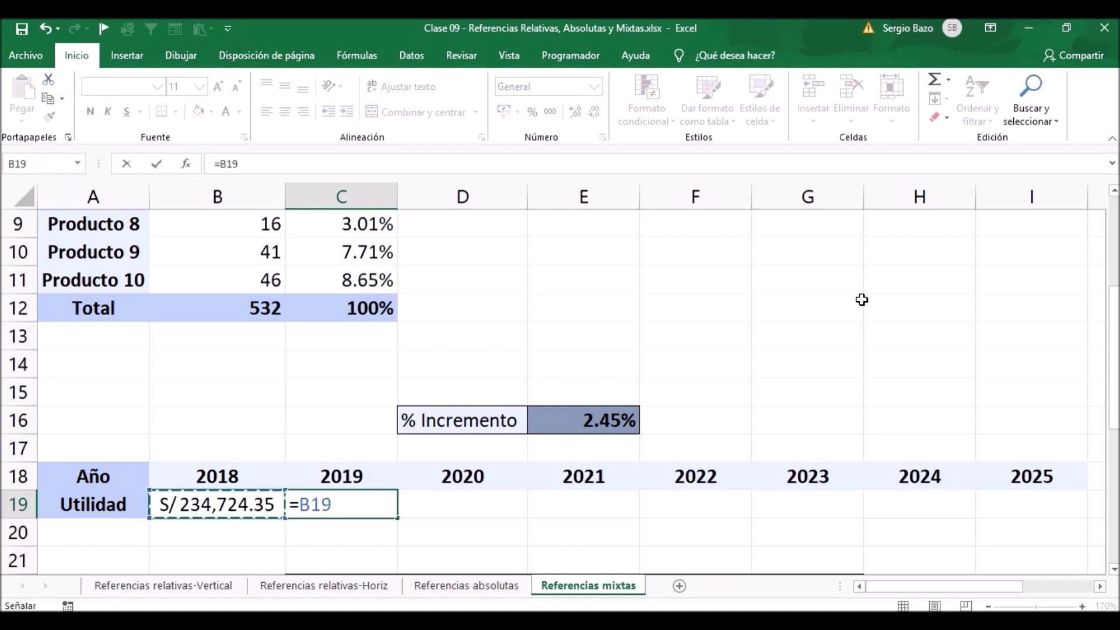
text(*(1)
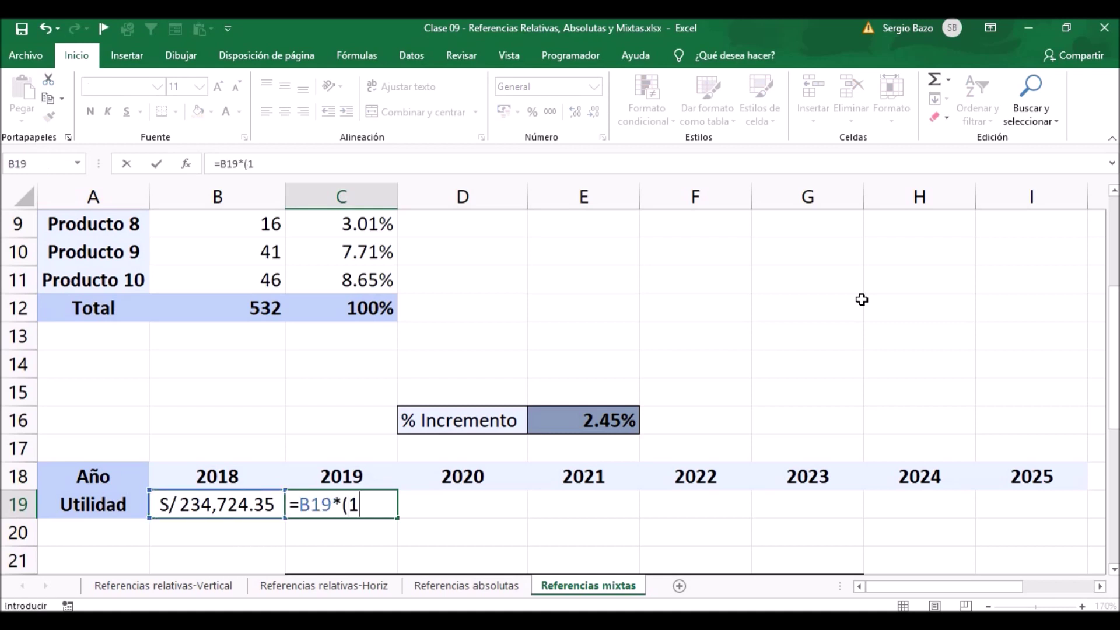
text(+)
key(Up)
key(Up)
key(Up)
key(Right)
key(Right)
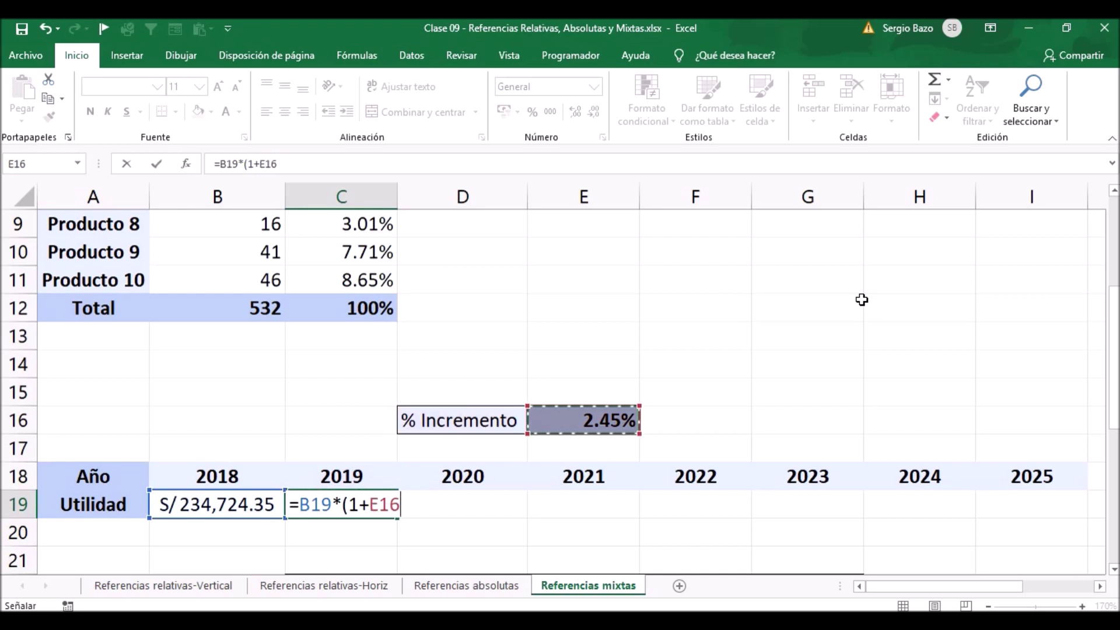
text())
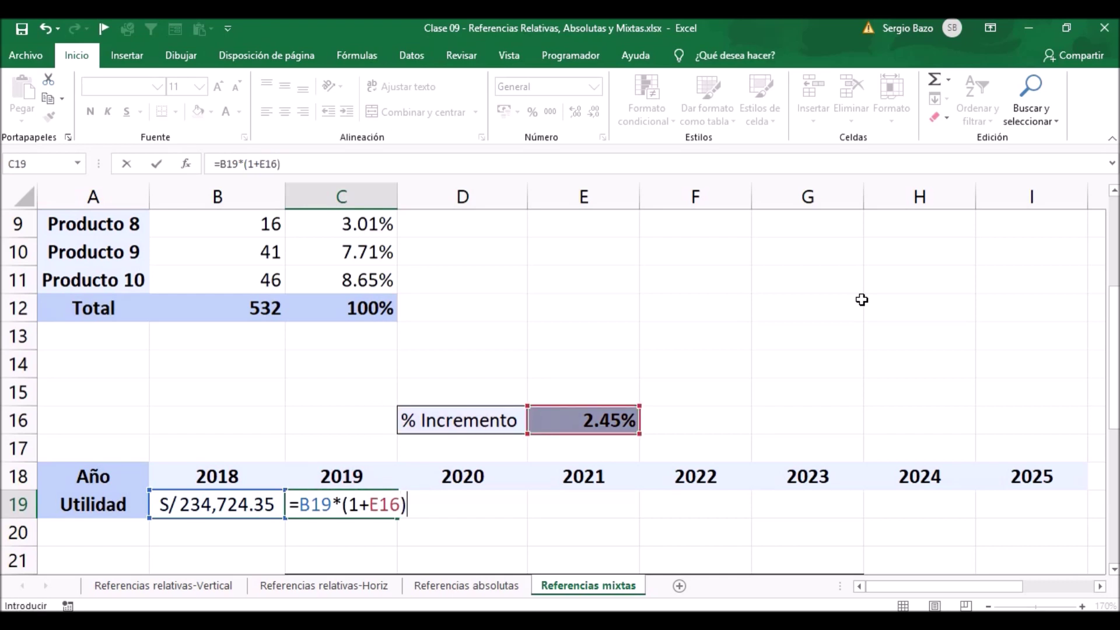
scroll(964, 330, down, 2)
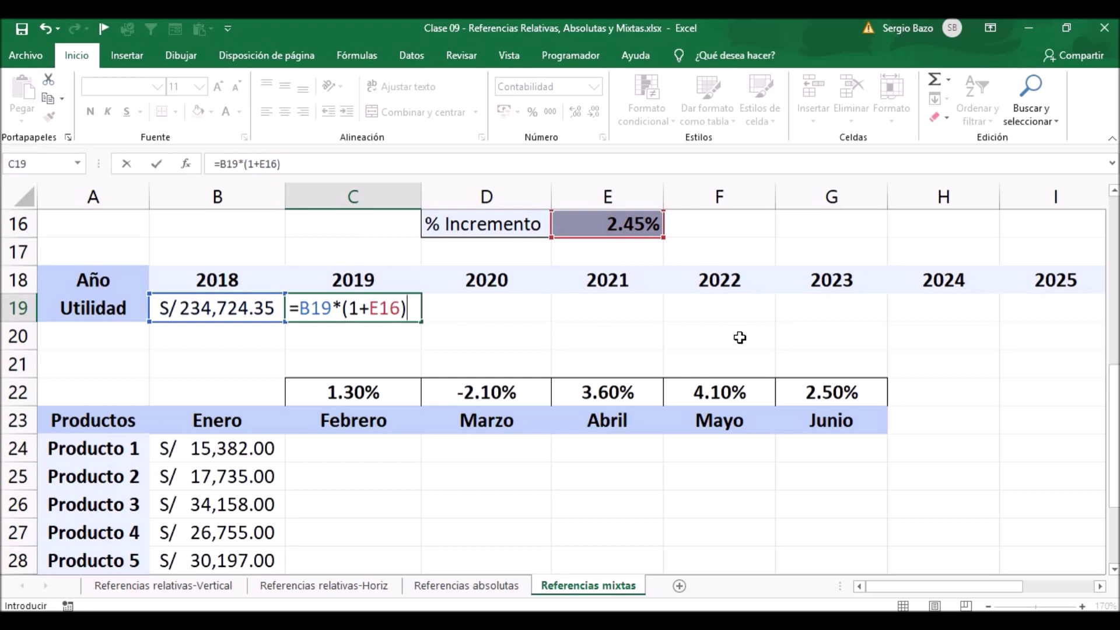
Step: Change E16 to $E16 in the 2019 formula and confirm, giving S/ 240,475.10
click(370, 307)
text($)
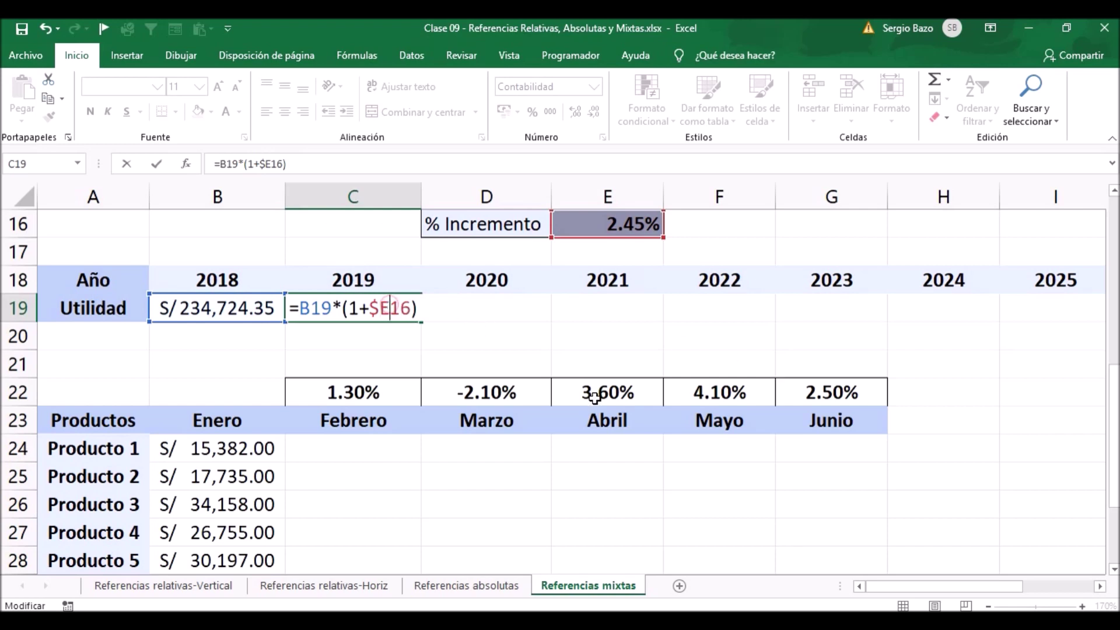
text($)
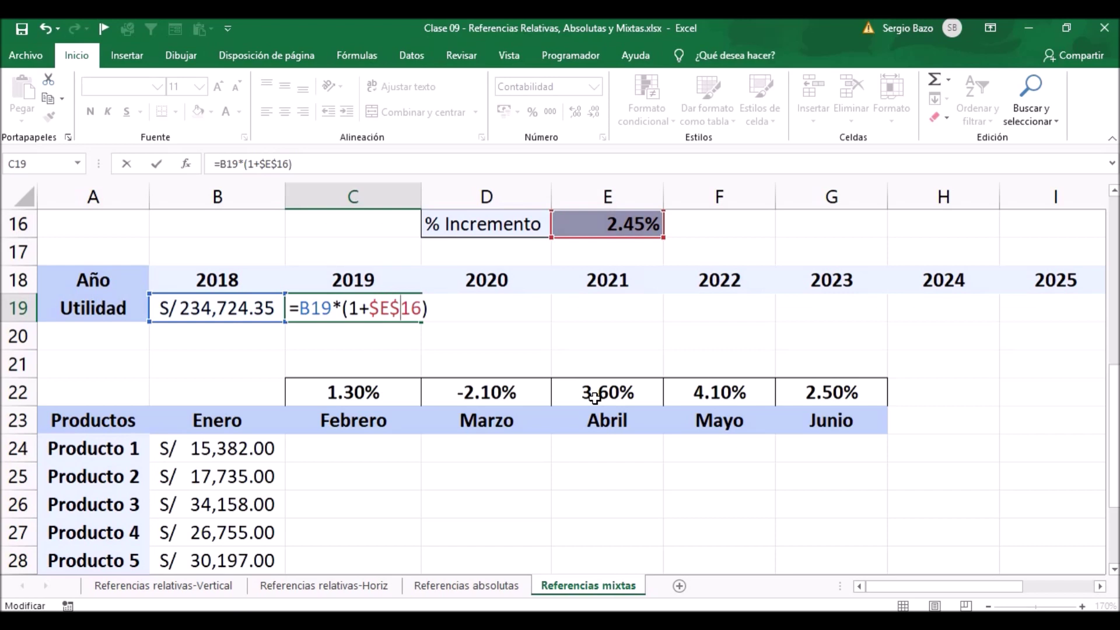
key(BackSpace)
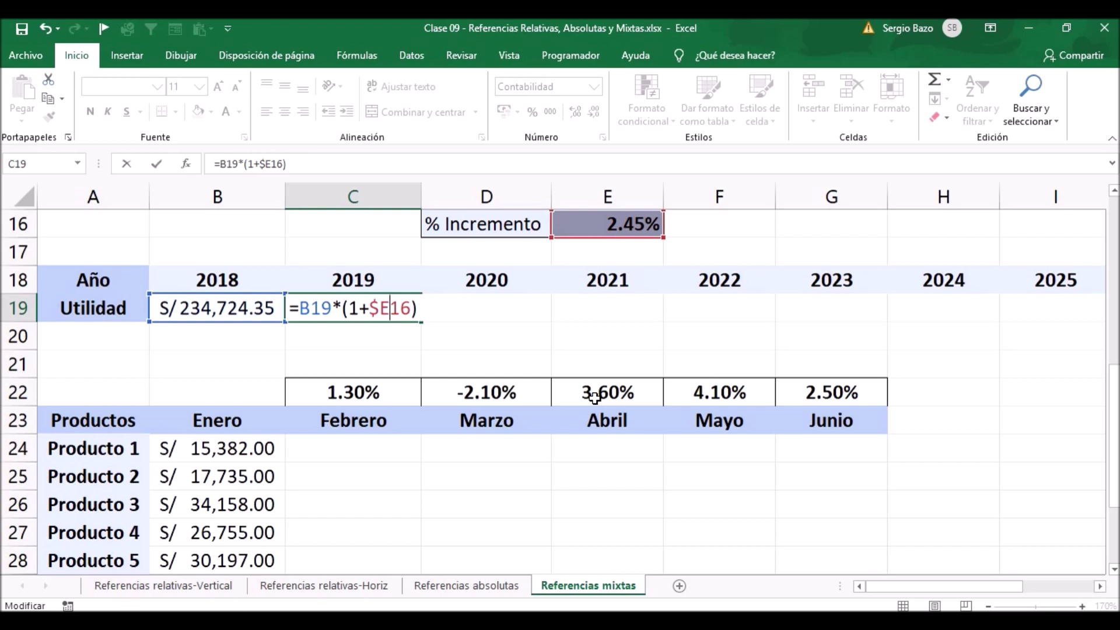
key(Return)
click(350, 304)
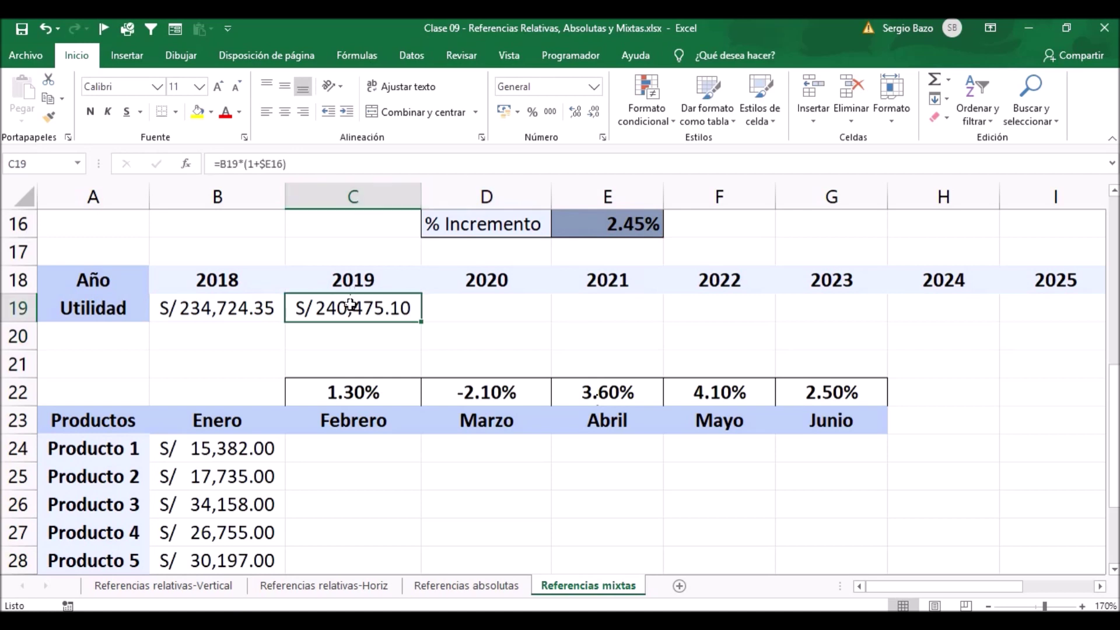
Step: Copy the Utilidad formula across to 2025 in I19 and auto-fit columns D to I
mouse_move(420, 320)
mouse_down()
mouse_move(1101, 334)
mouse_move(828, 318)
mouse_up()
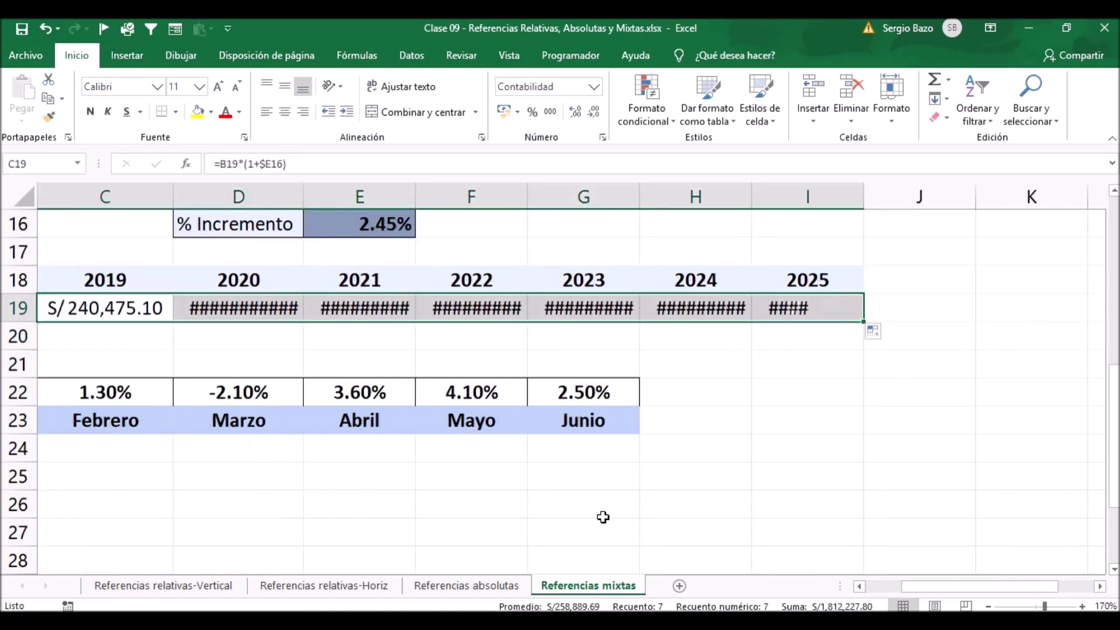
drag(239, 197, 791, 200)
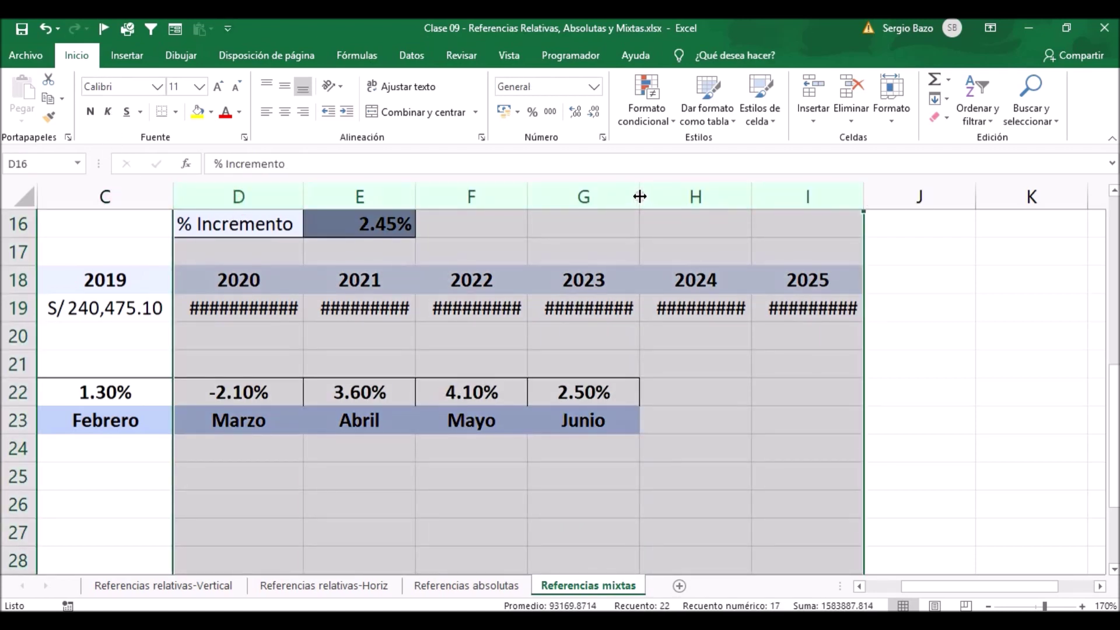
double_click(640, 196)
click(519, 306)
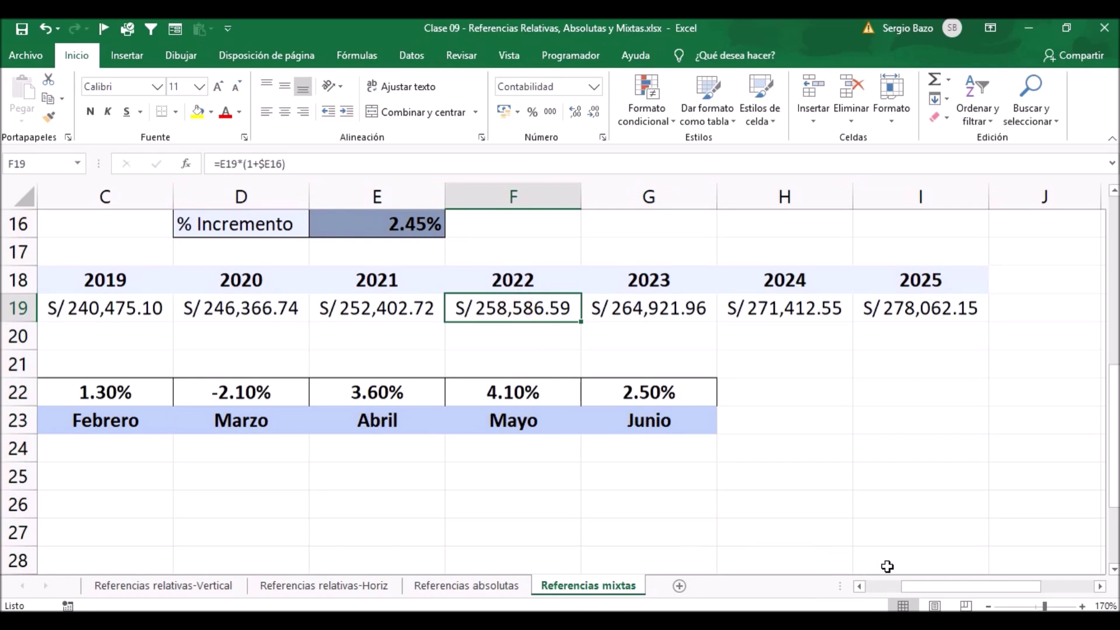
drag(925, 589, 861, 590)
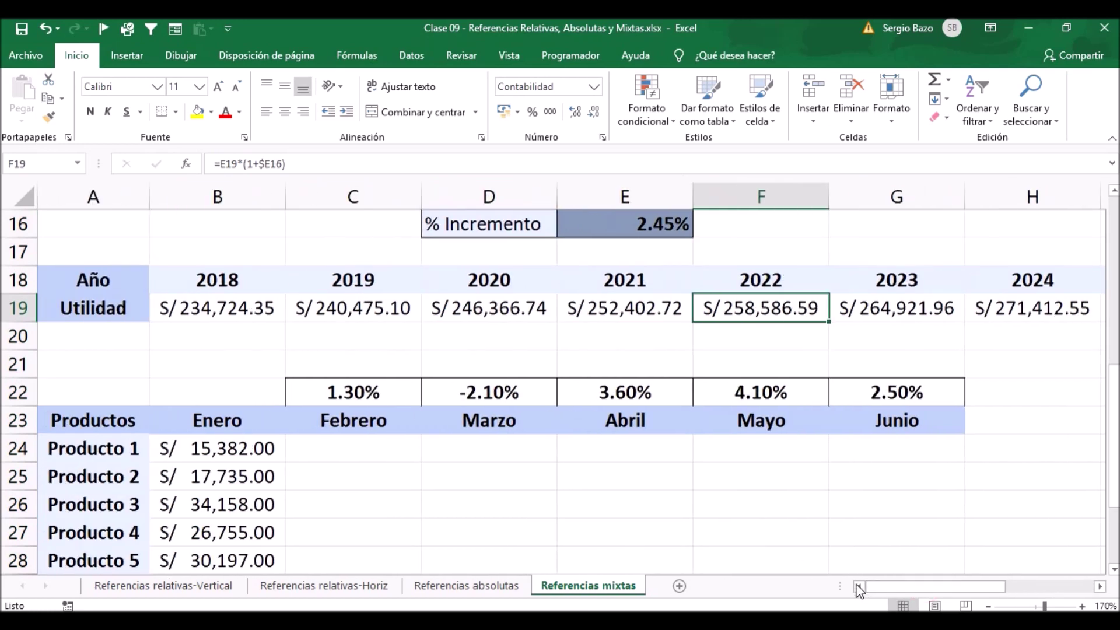
double_click(374, 309)
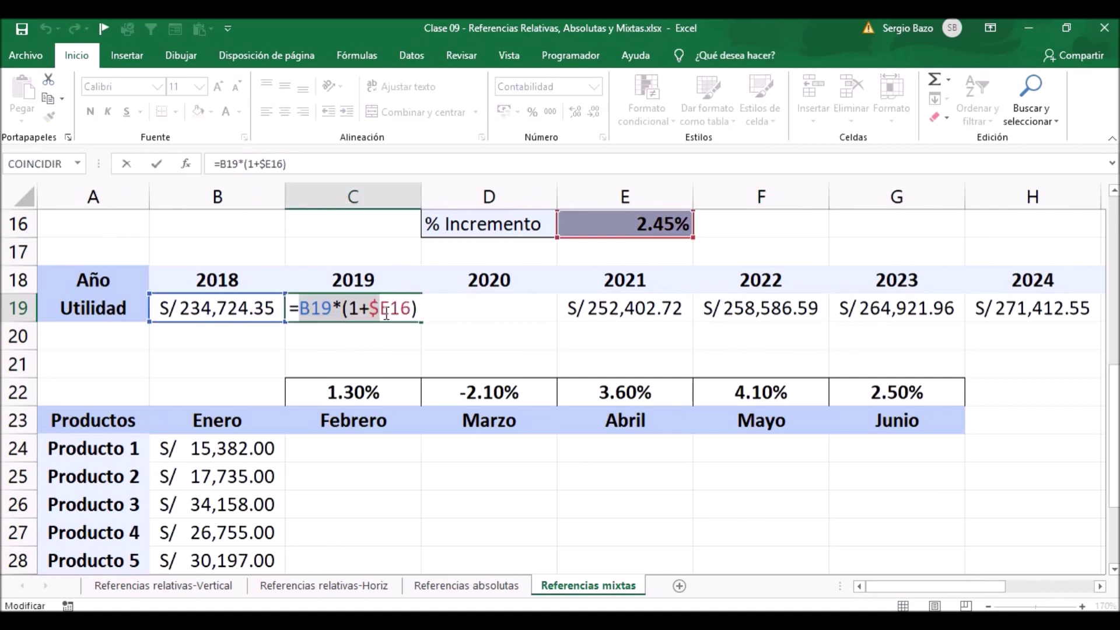
drag(386, 314, 416, 310)
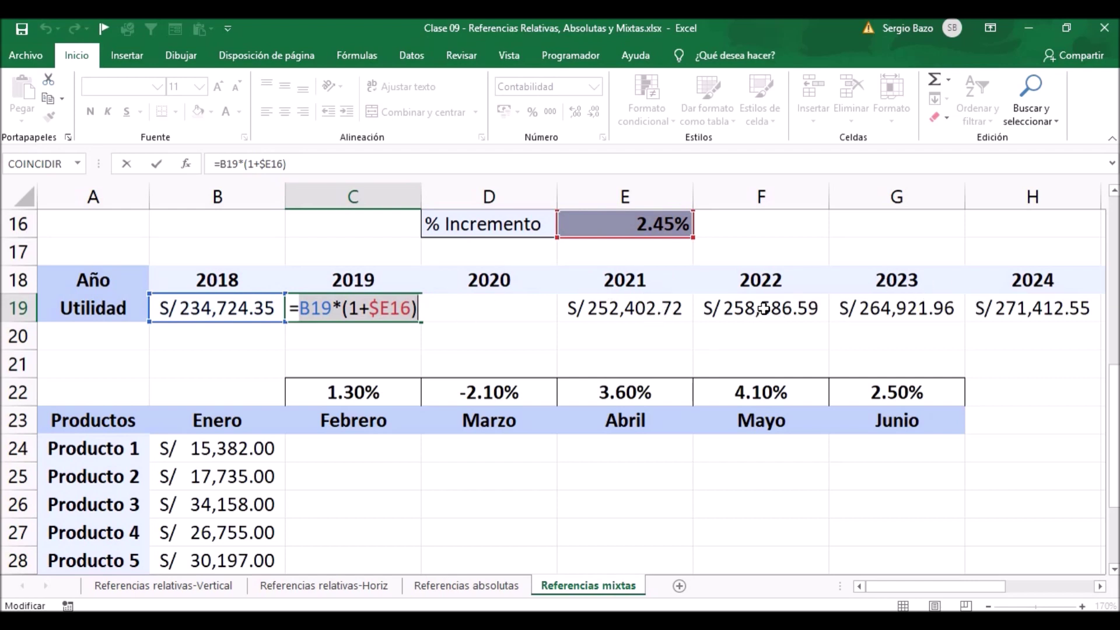
click(366, 308)
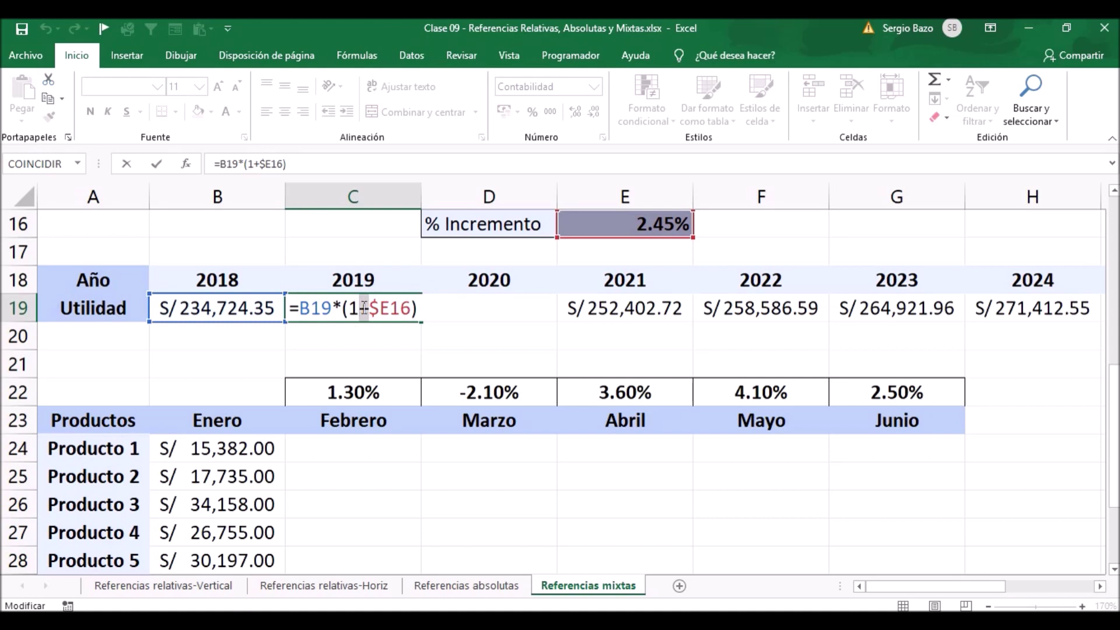
click(421, 308)
key(Return)
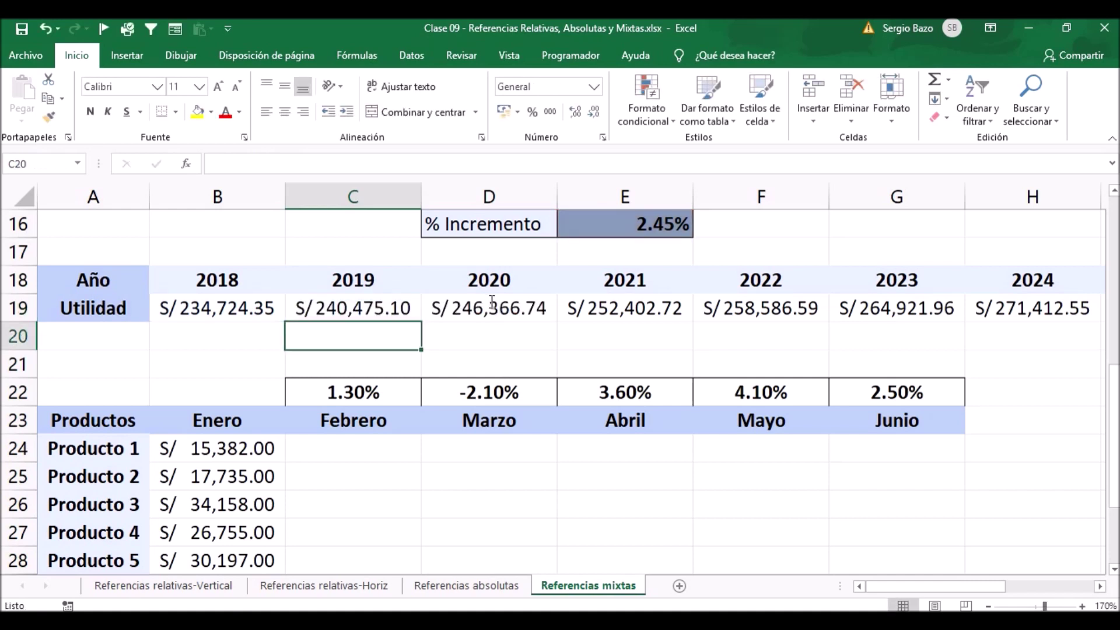
Step: Scroll to the Productos table and review the Enero sales and monthly rates like 1.30%, -2.10%, 3.60%
drag(1114, 391, 1114, 449)
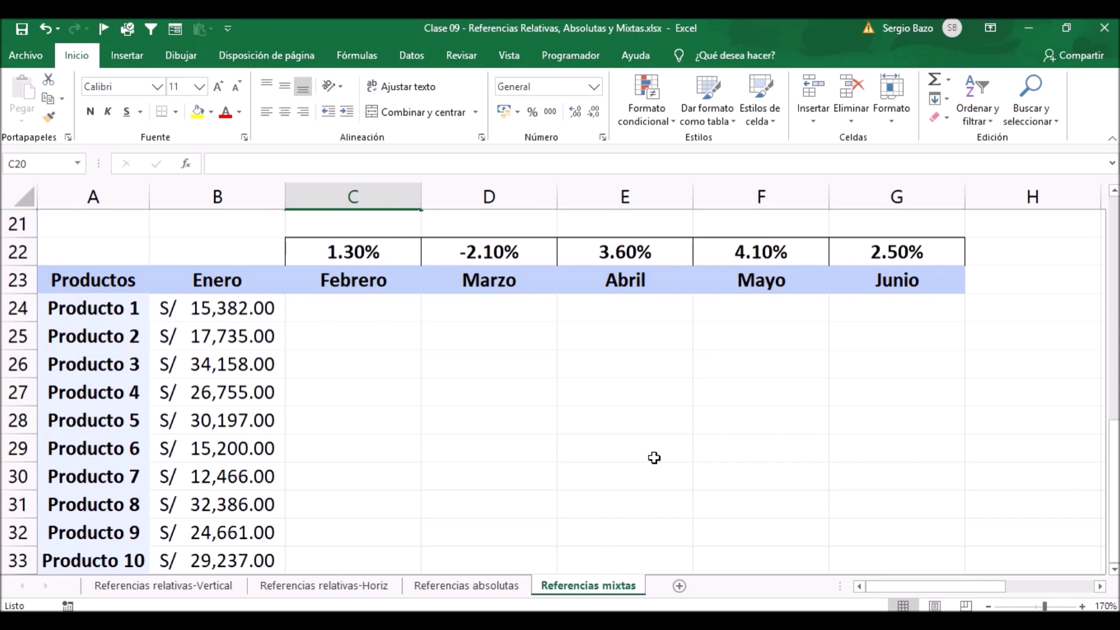
click(342, 309)
drag(234, 304, 215, 476)
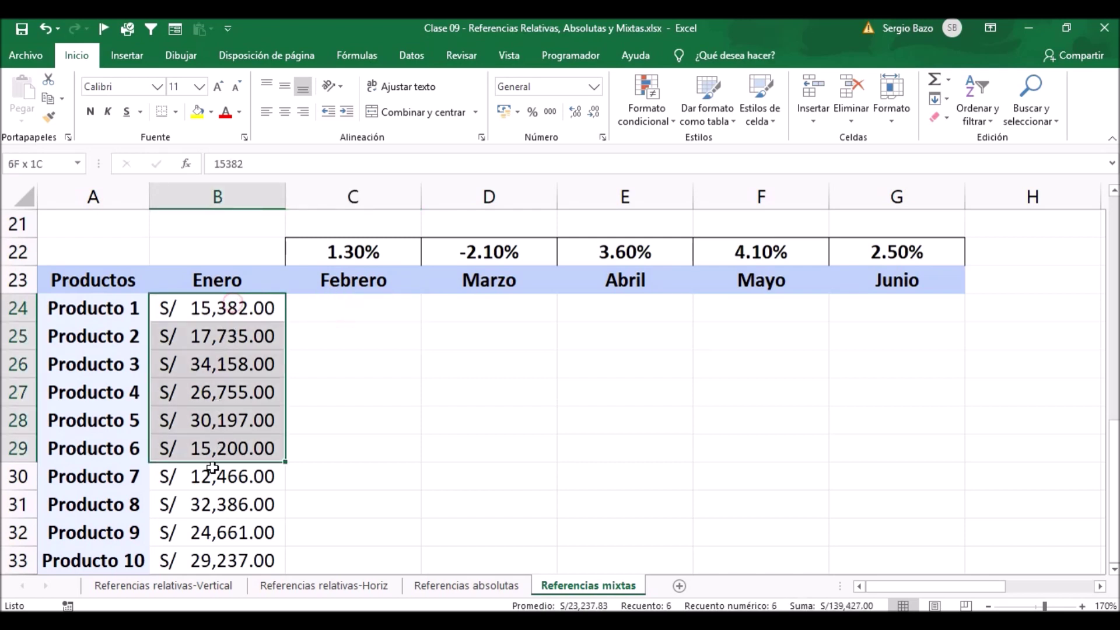
click(344, 251)
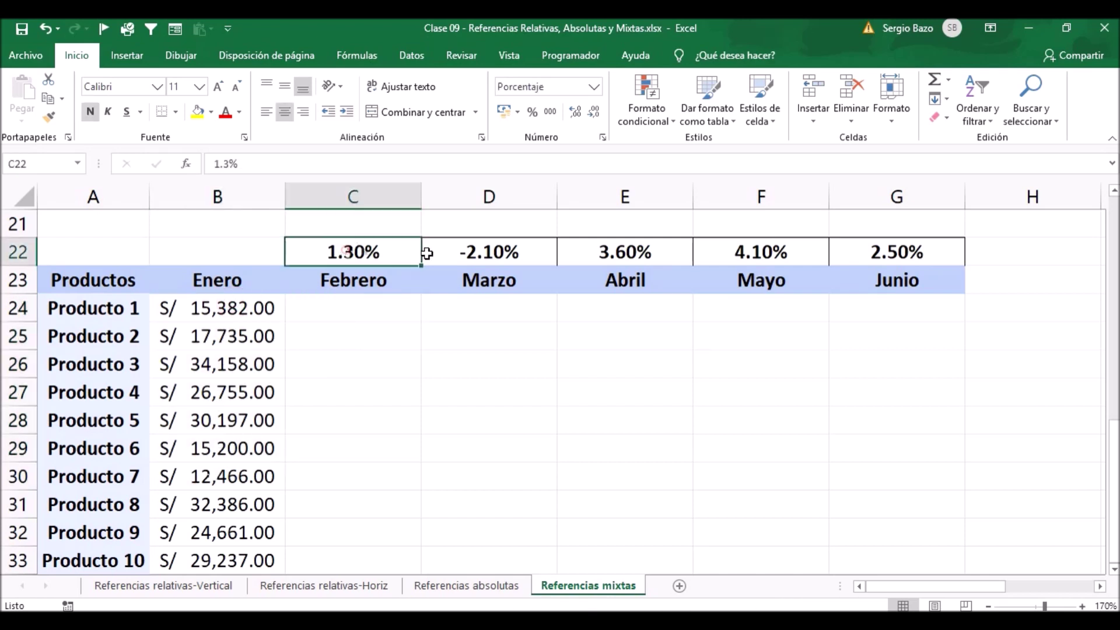
click(497, 256)
click(623, 255)
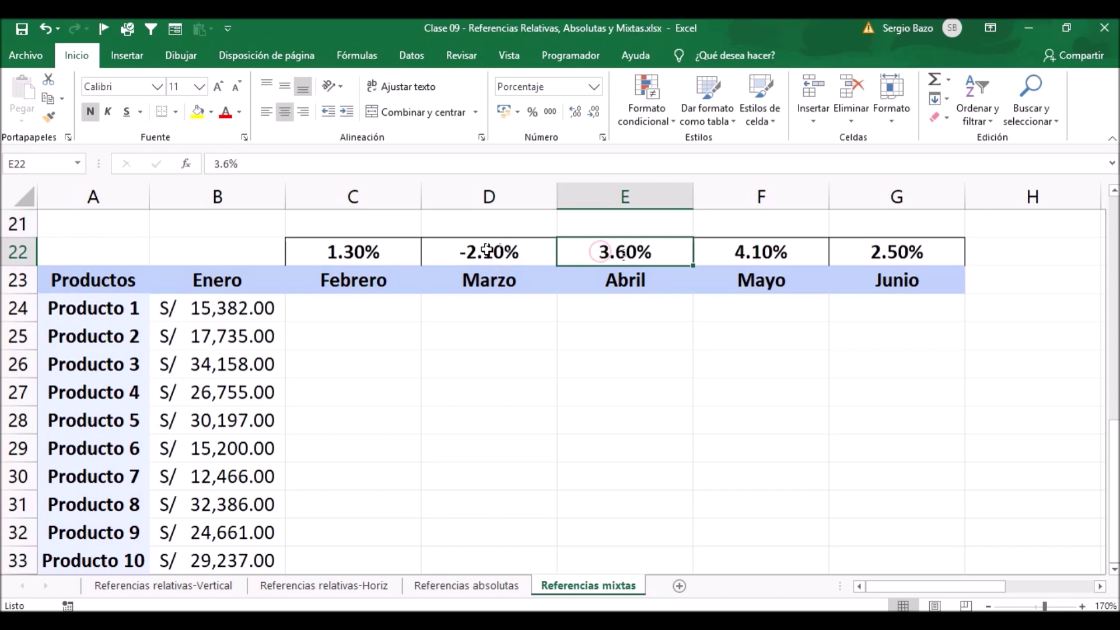
click(484, 252)
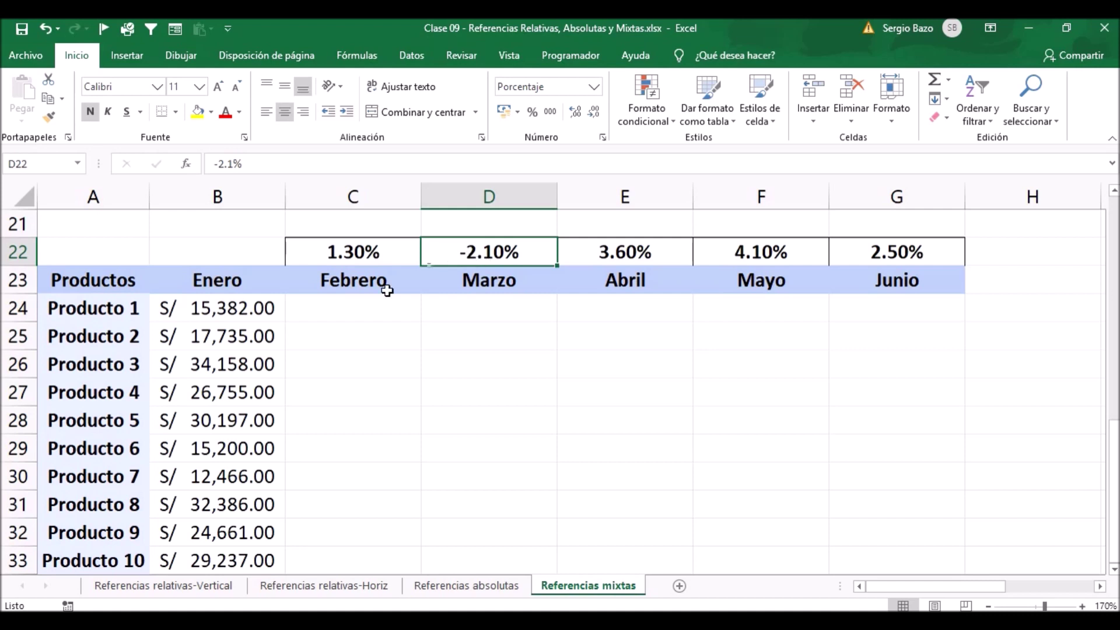
click(364, 303)
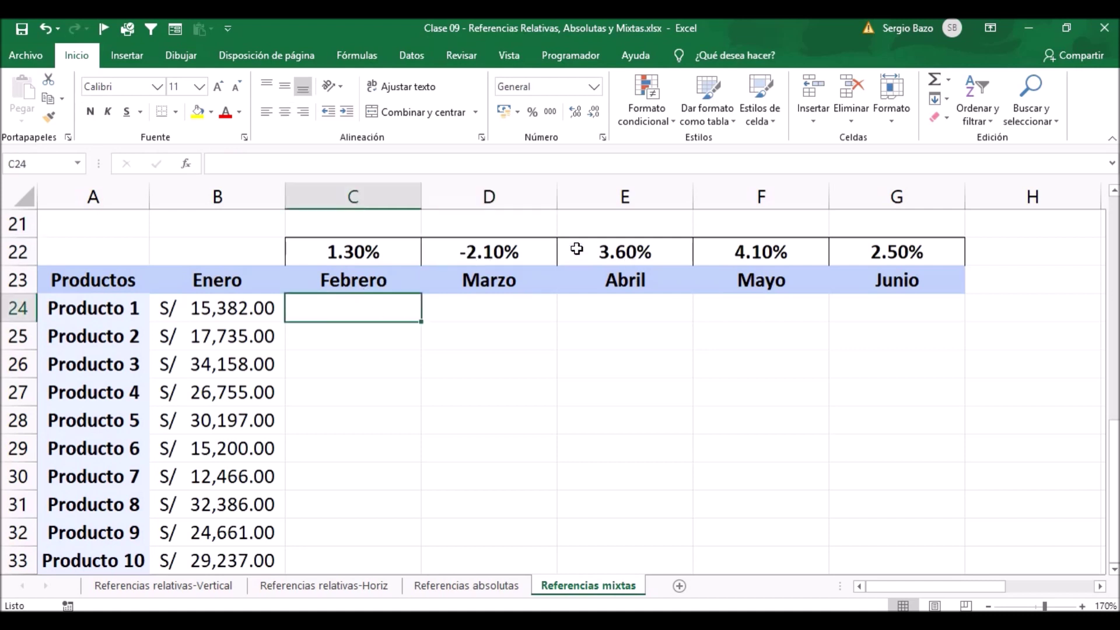
drag(353, 250, 903, 248)
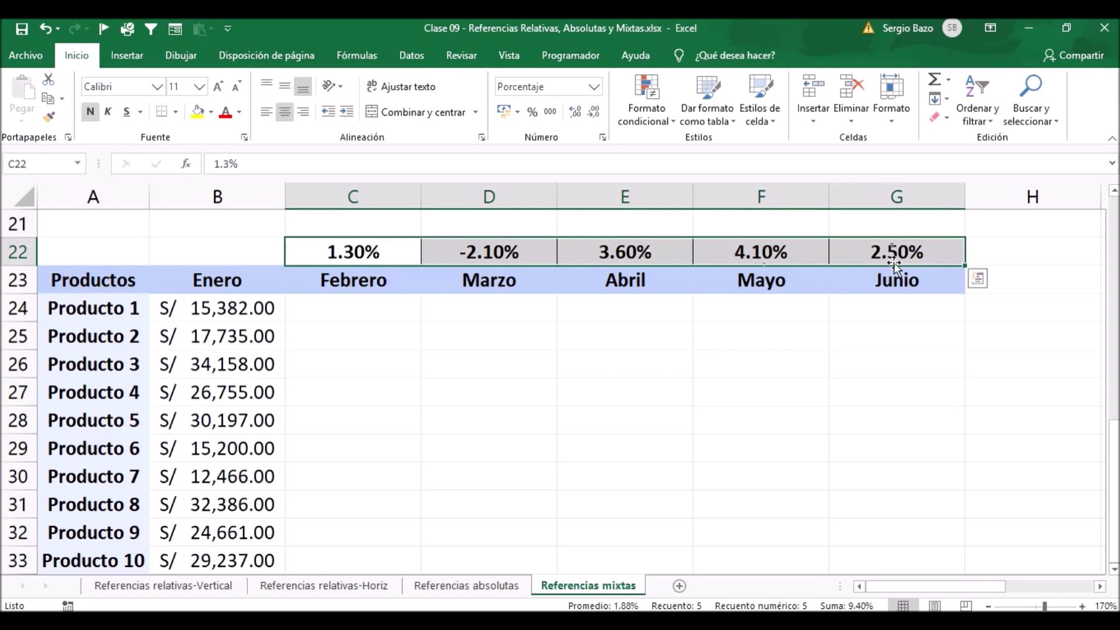
click(315, 314)
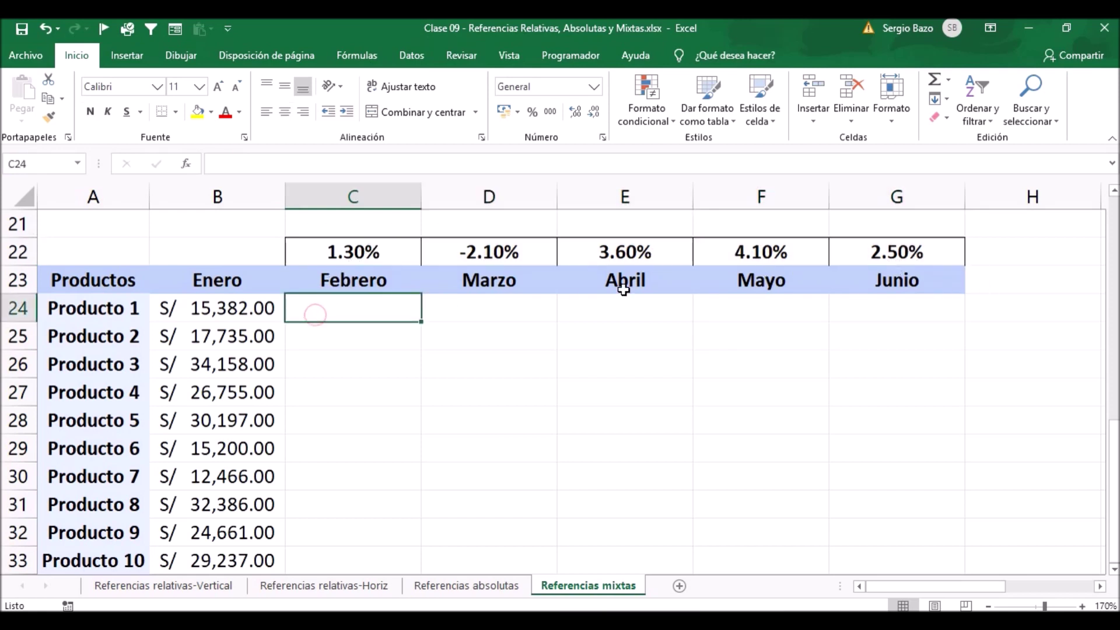
Step: Enter =B24*(1+C$22) in C24, giving Producto 1's Febrero sales of S/ 15,581.97
text(=)
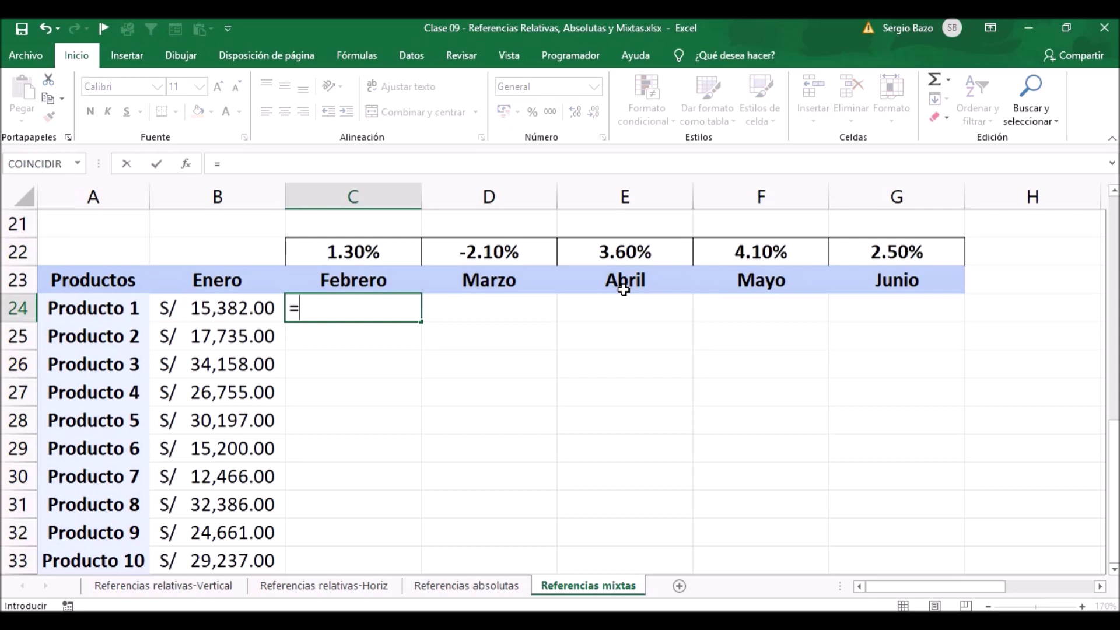
key(Left)
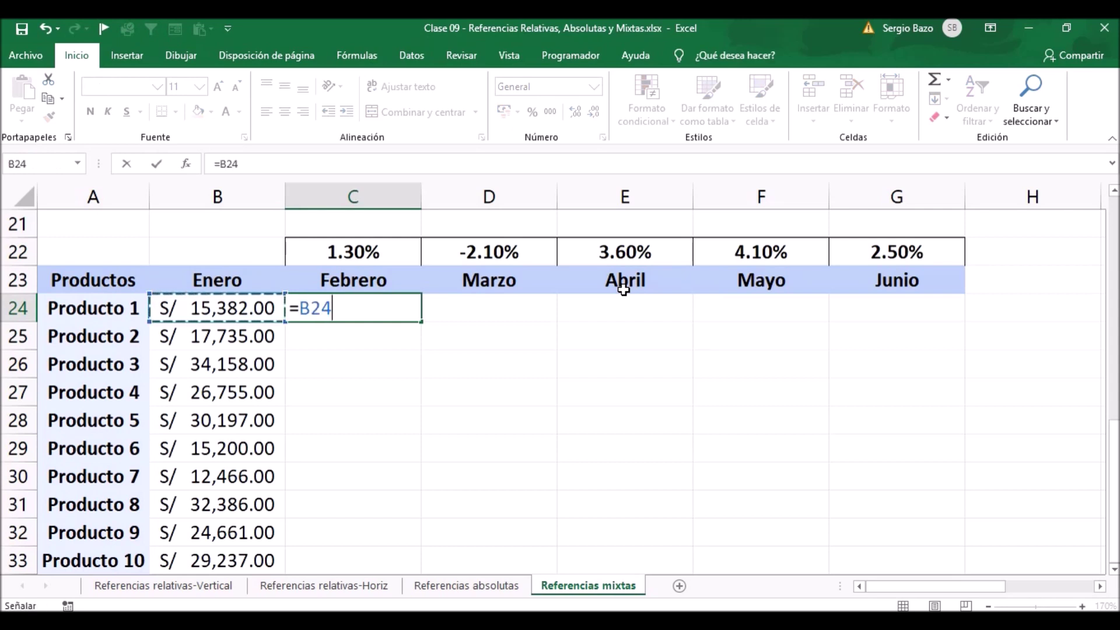
text(*(1+)
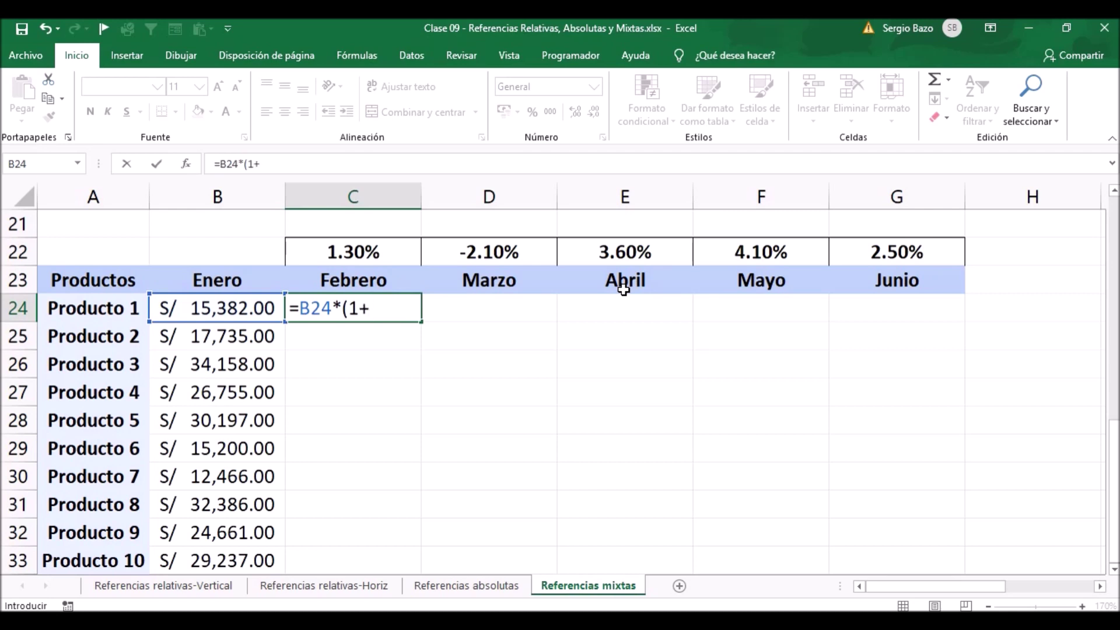
key(Up)
key(Up)
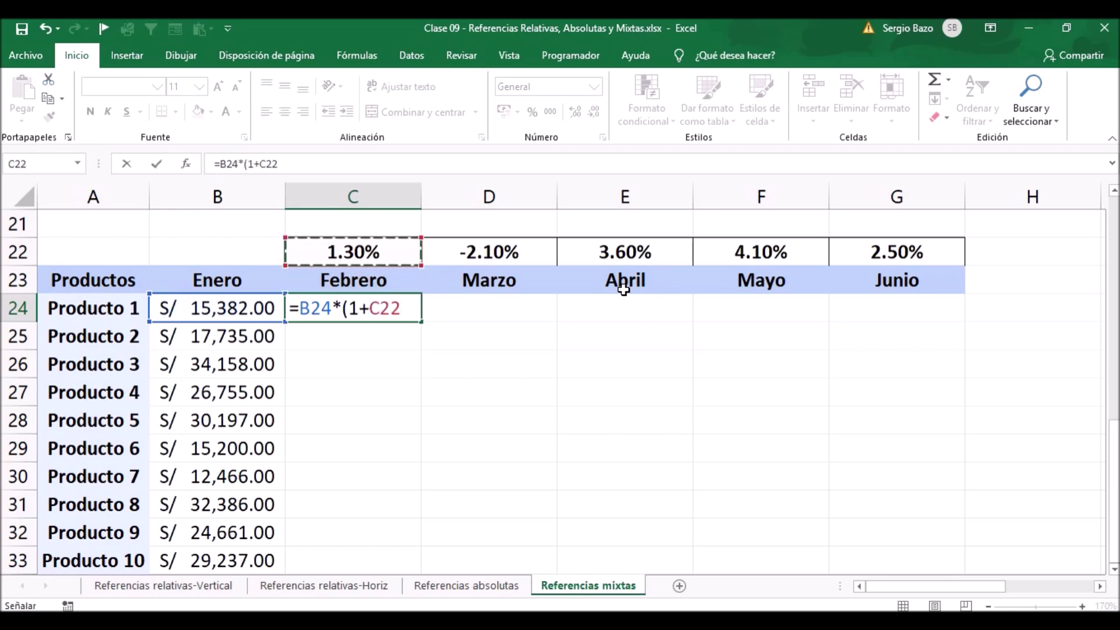
text())
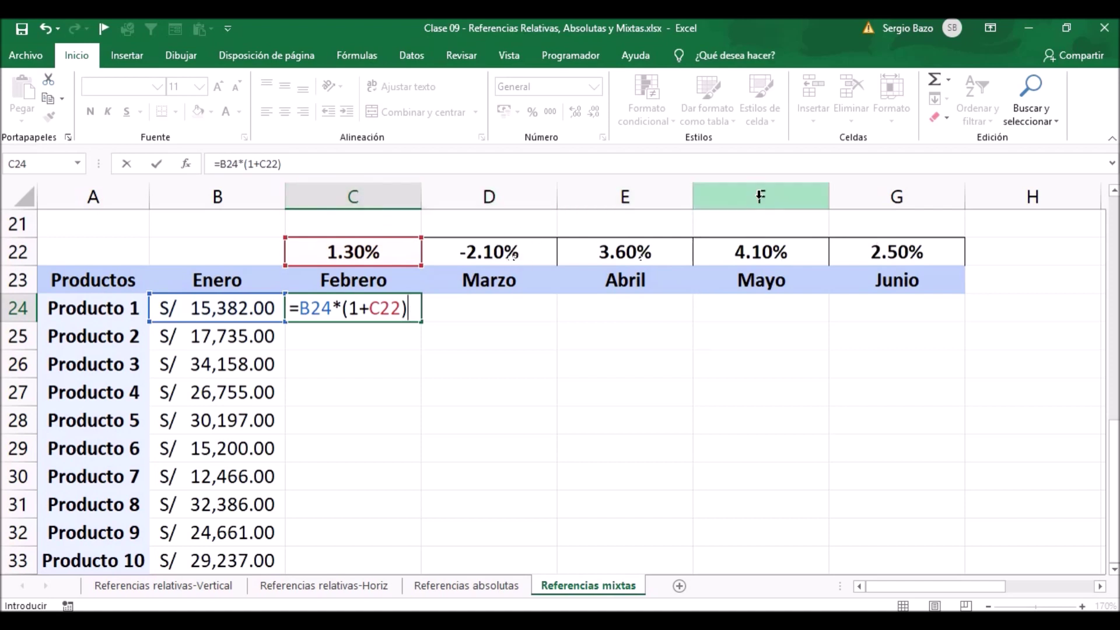
click(373, 308)
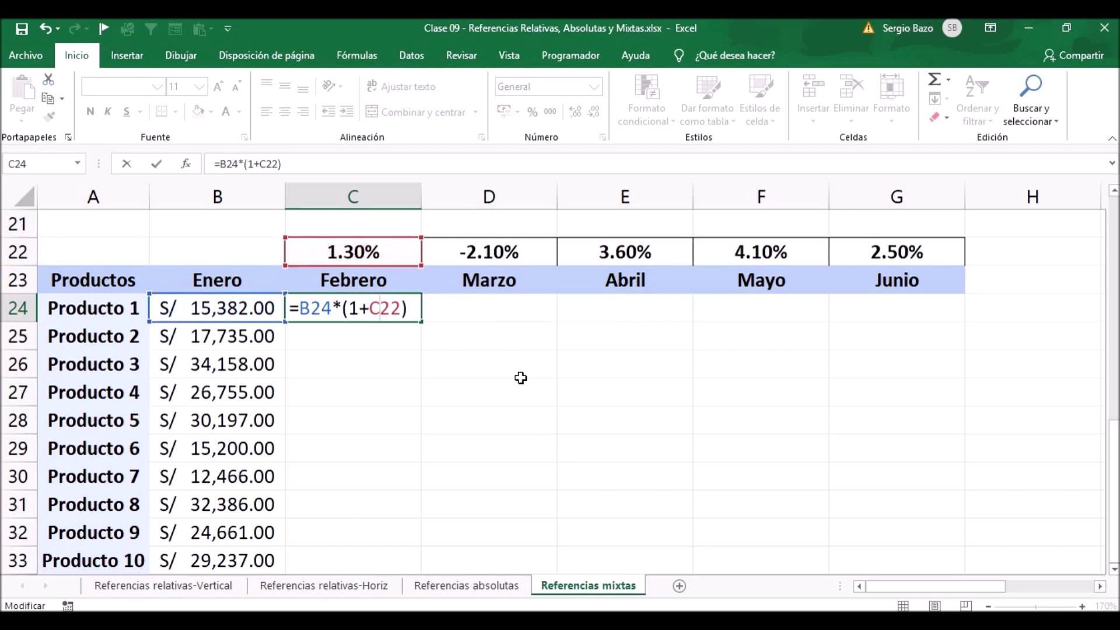
text($)
key(Return)
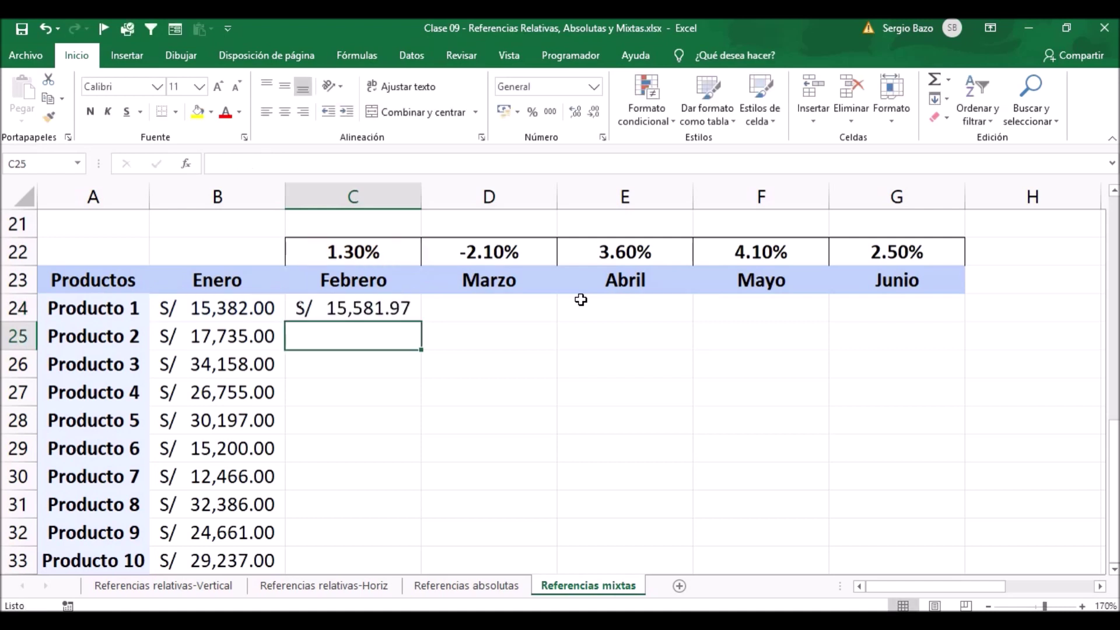
Step: Copy the C24 formula down to Producto 10 and across to column G
click(383, 304)
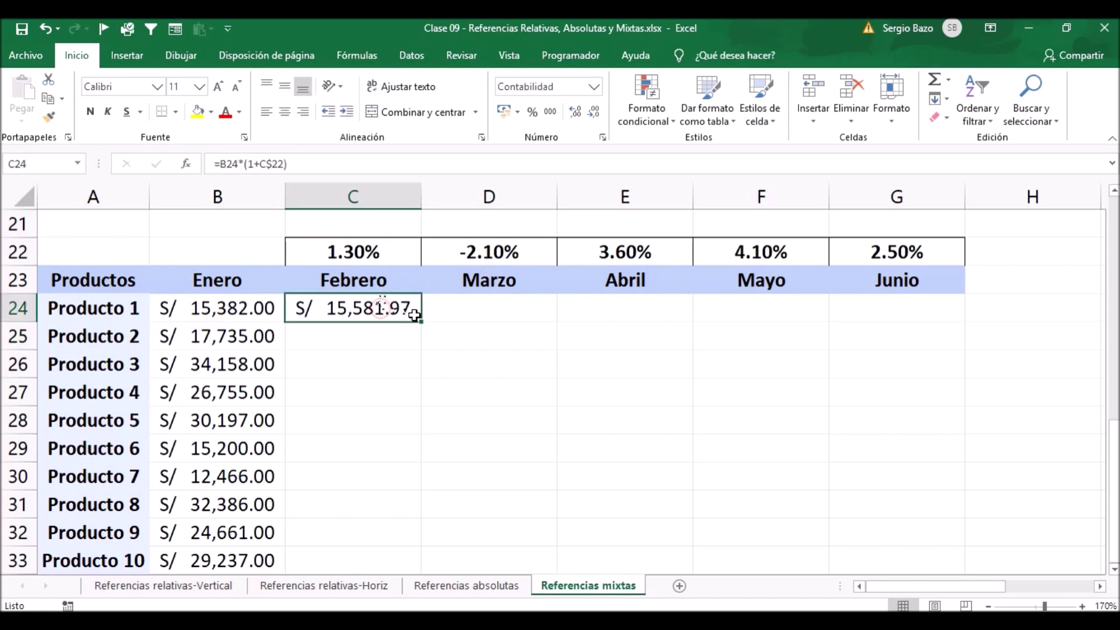
drag(422, 322, 393, 572)
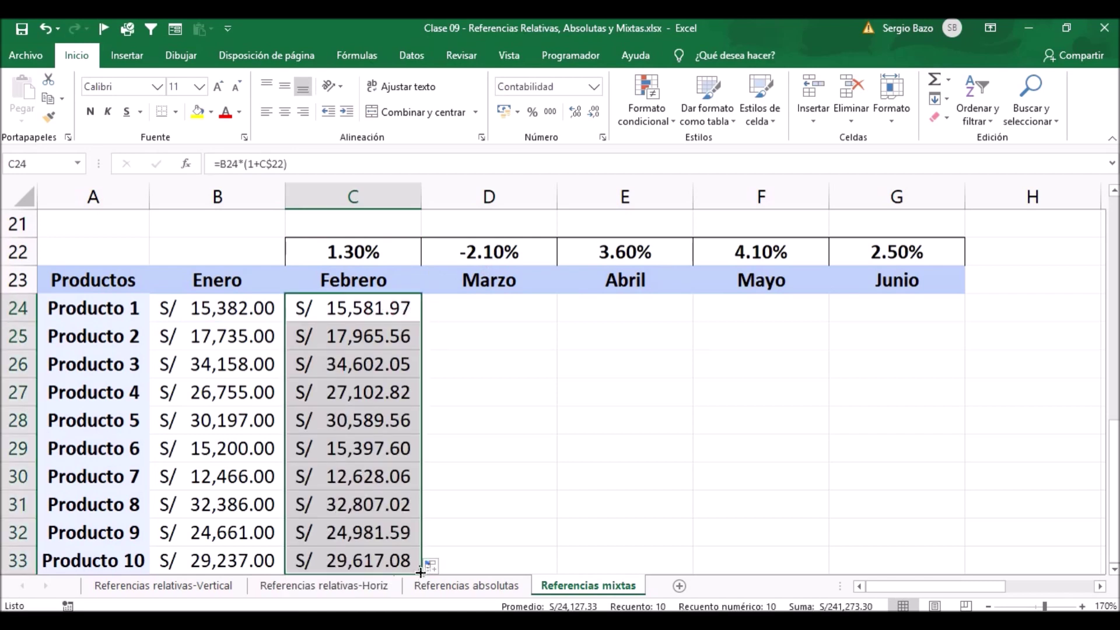
drag(513, 564, 919, 564)
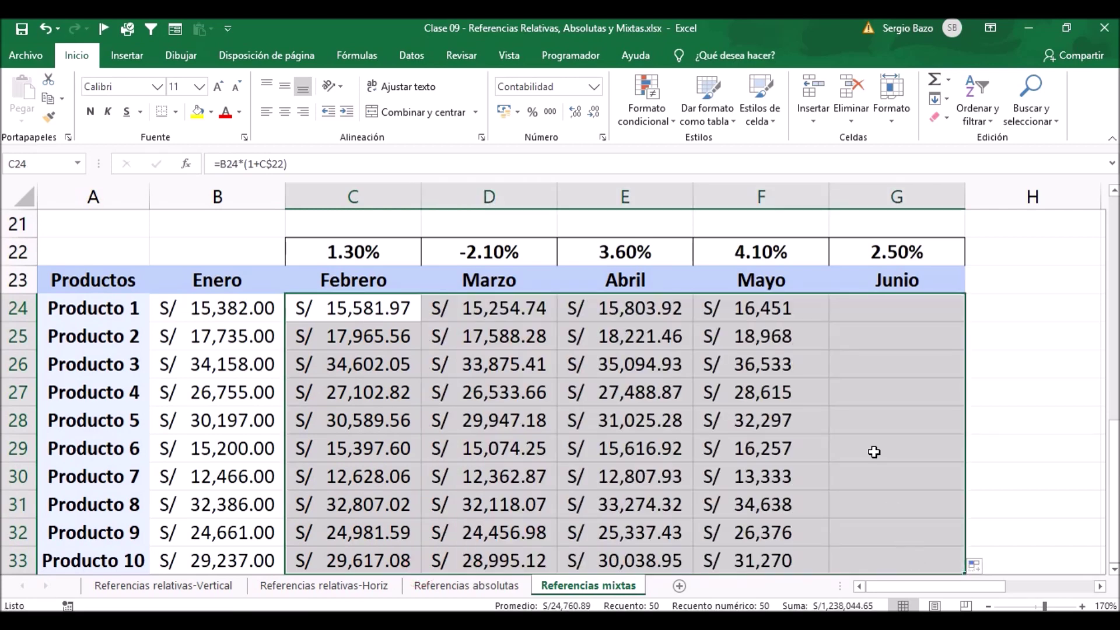
double_click(651, 421)
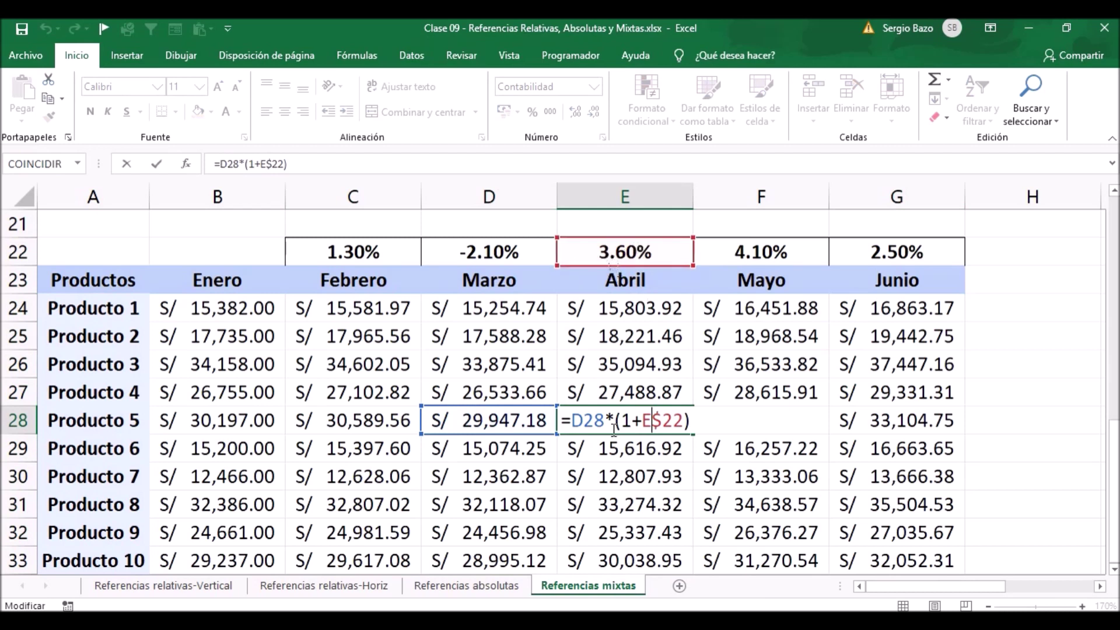
key(Escape)
double_click(923, 532)
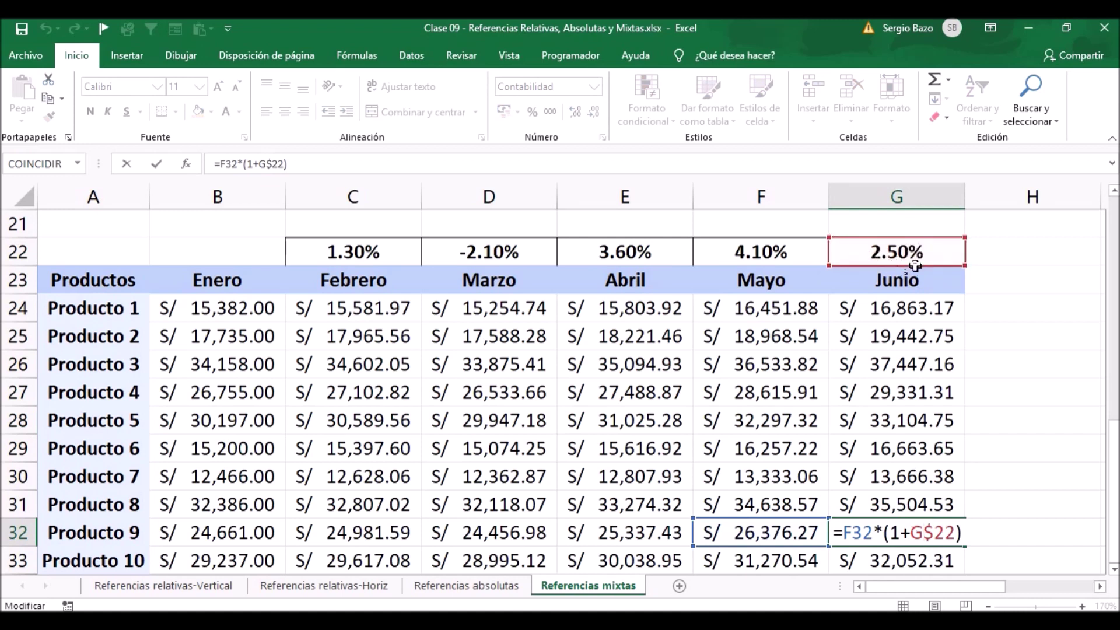
key(Escape)
double_click(333, 308)
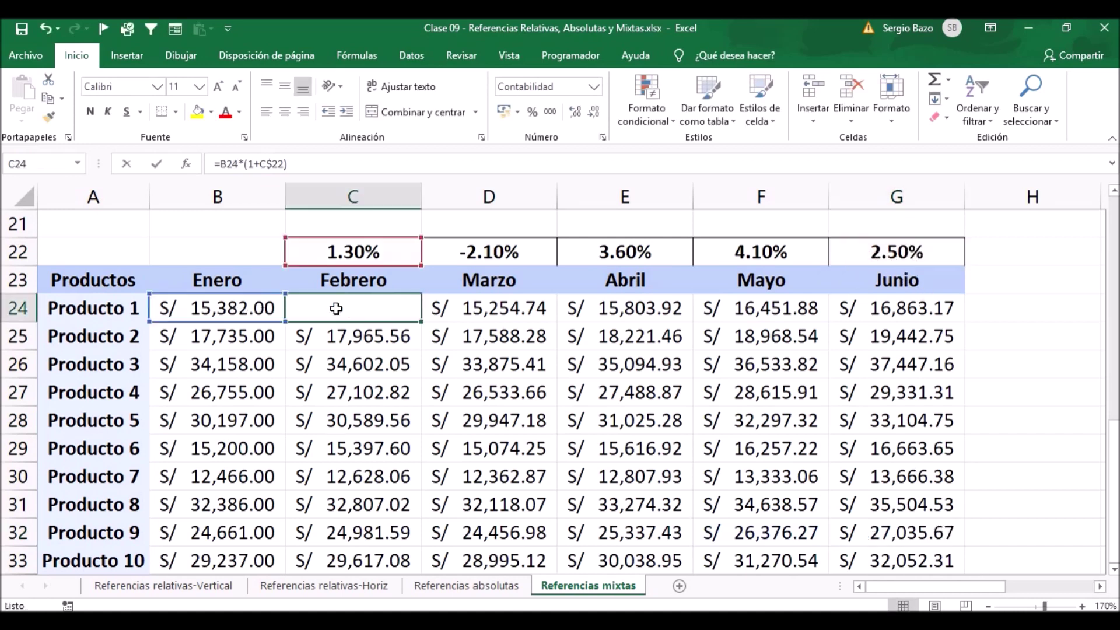
key(ctrl+Return)
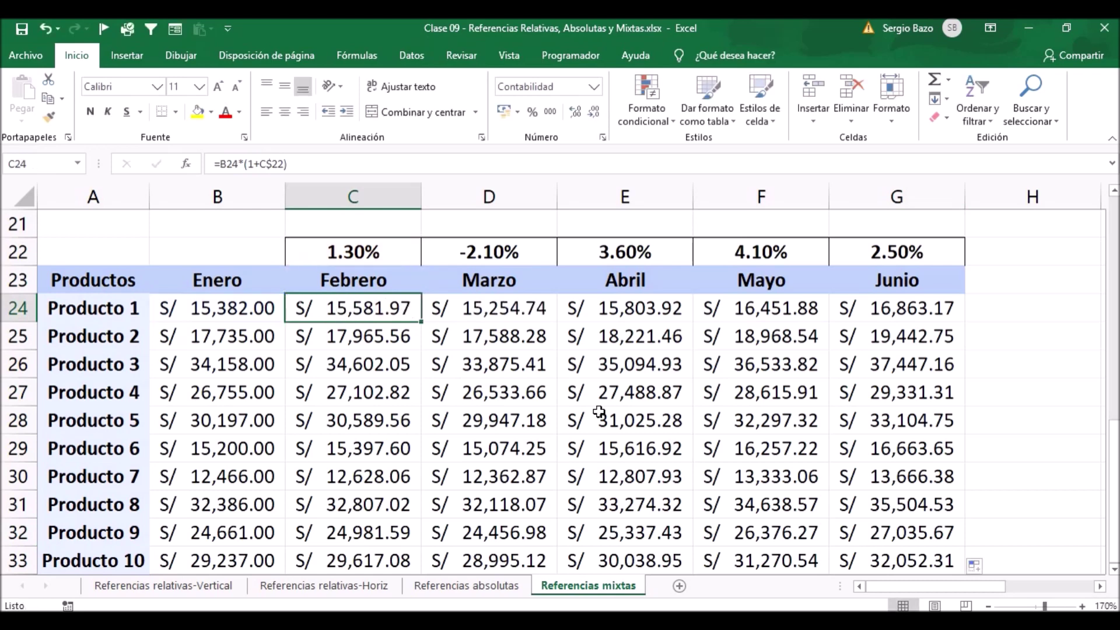
mouse_move(1113, 519)
mouse_down()
mouse_move(1093, 266)
mouse_move(1088, 548)
mouse_up()
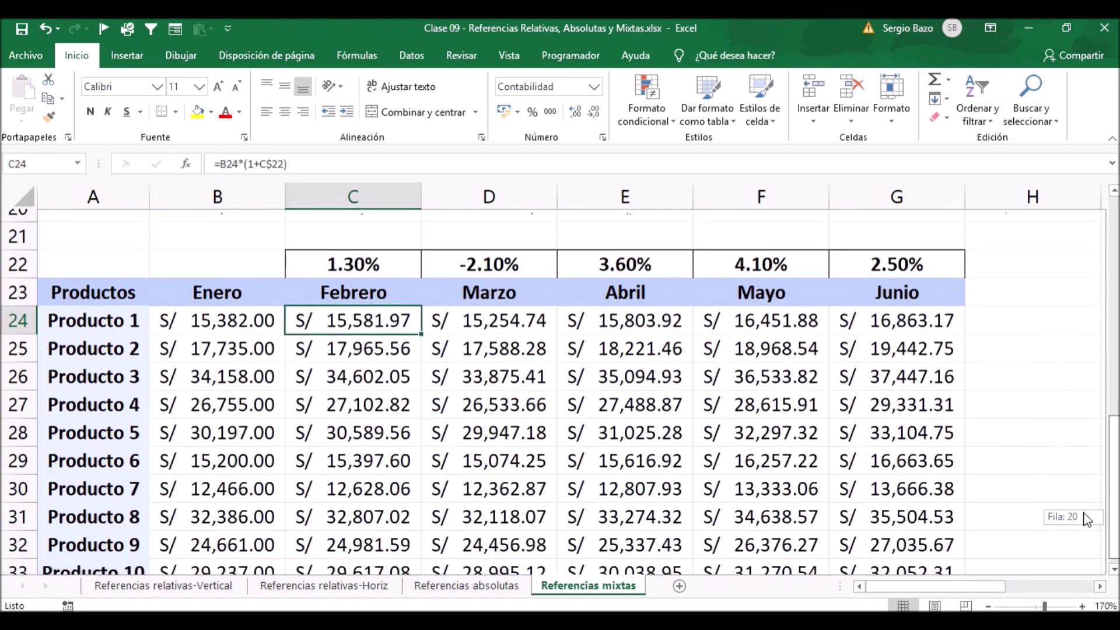